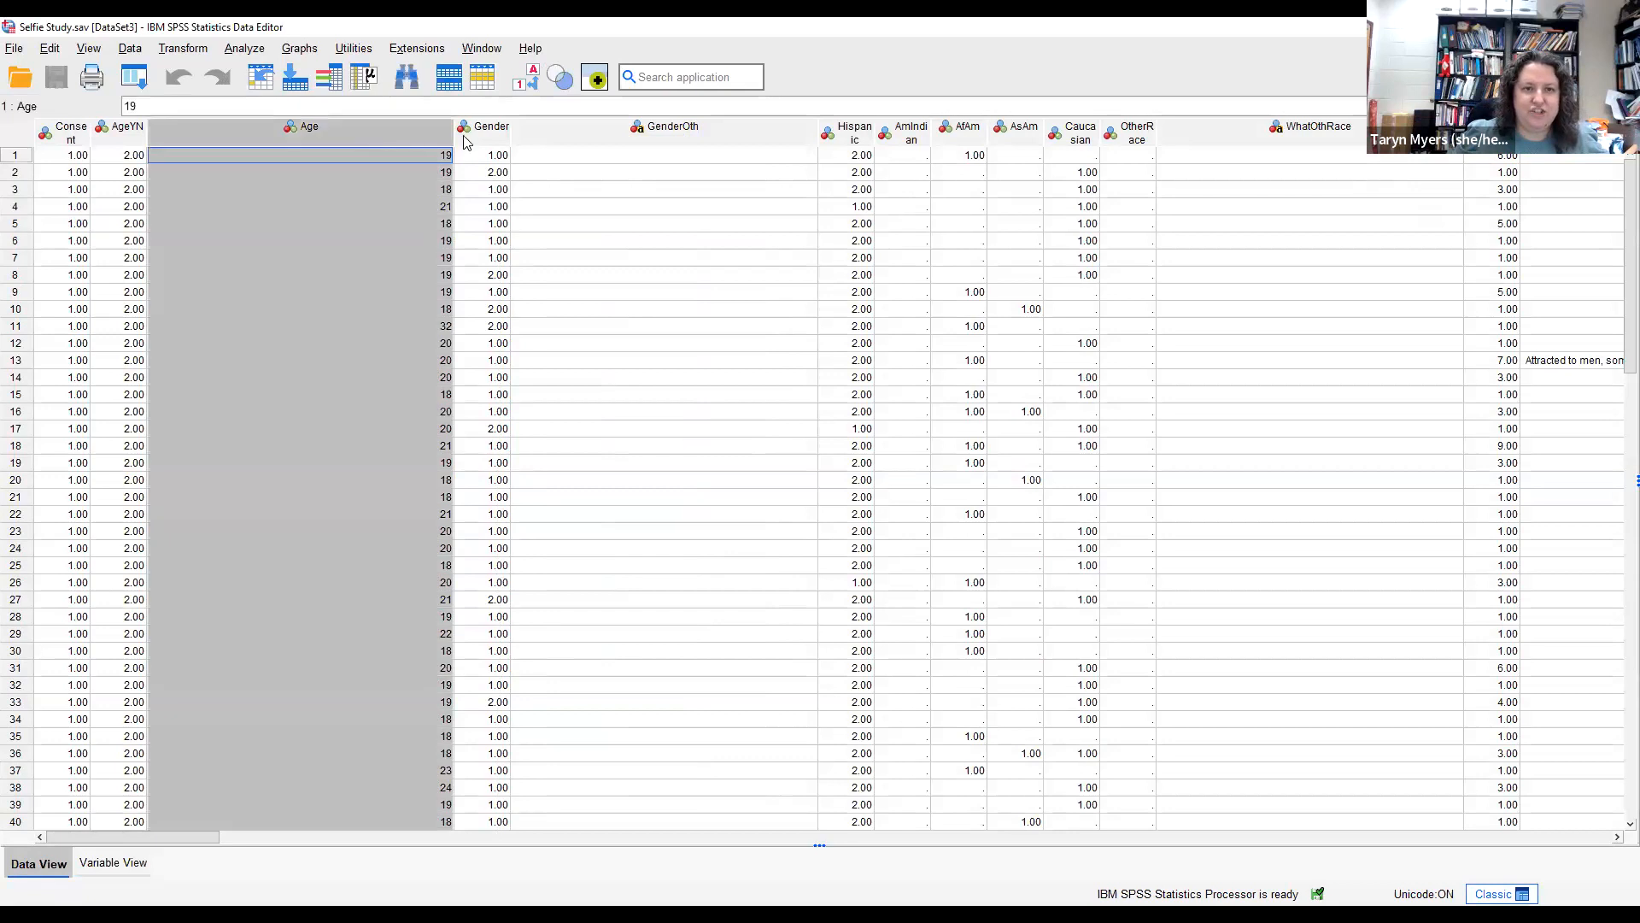
Step: Look over the demographic columns in the data, from Hispanic through Caucasian, and on to the diagnosis and photo-manipulation variables
left_click(861, 137)
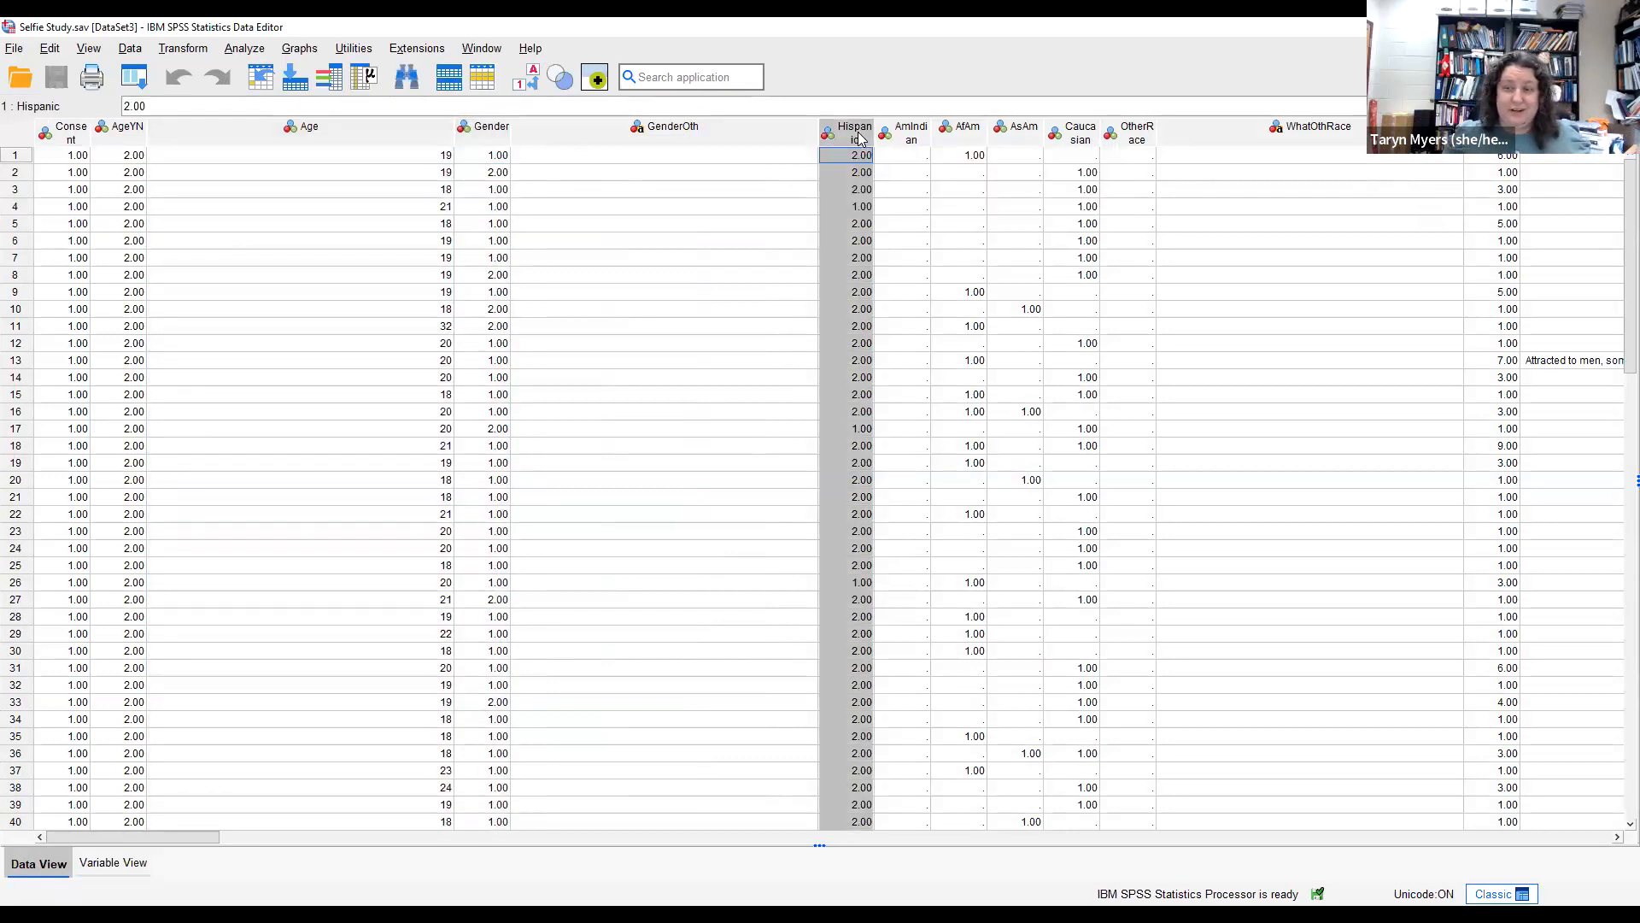
left_click(927, 137)
left_click(1092, 136)
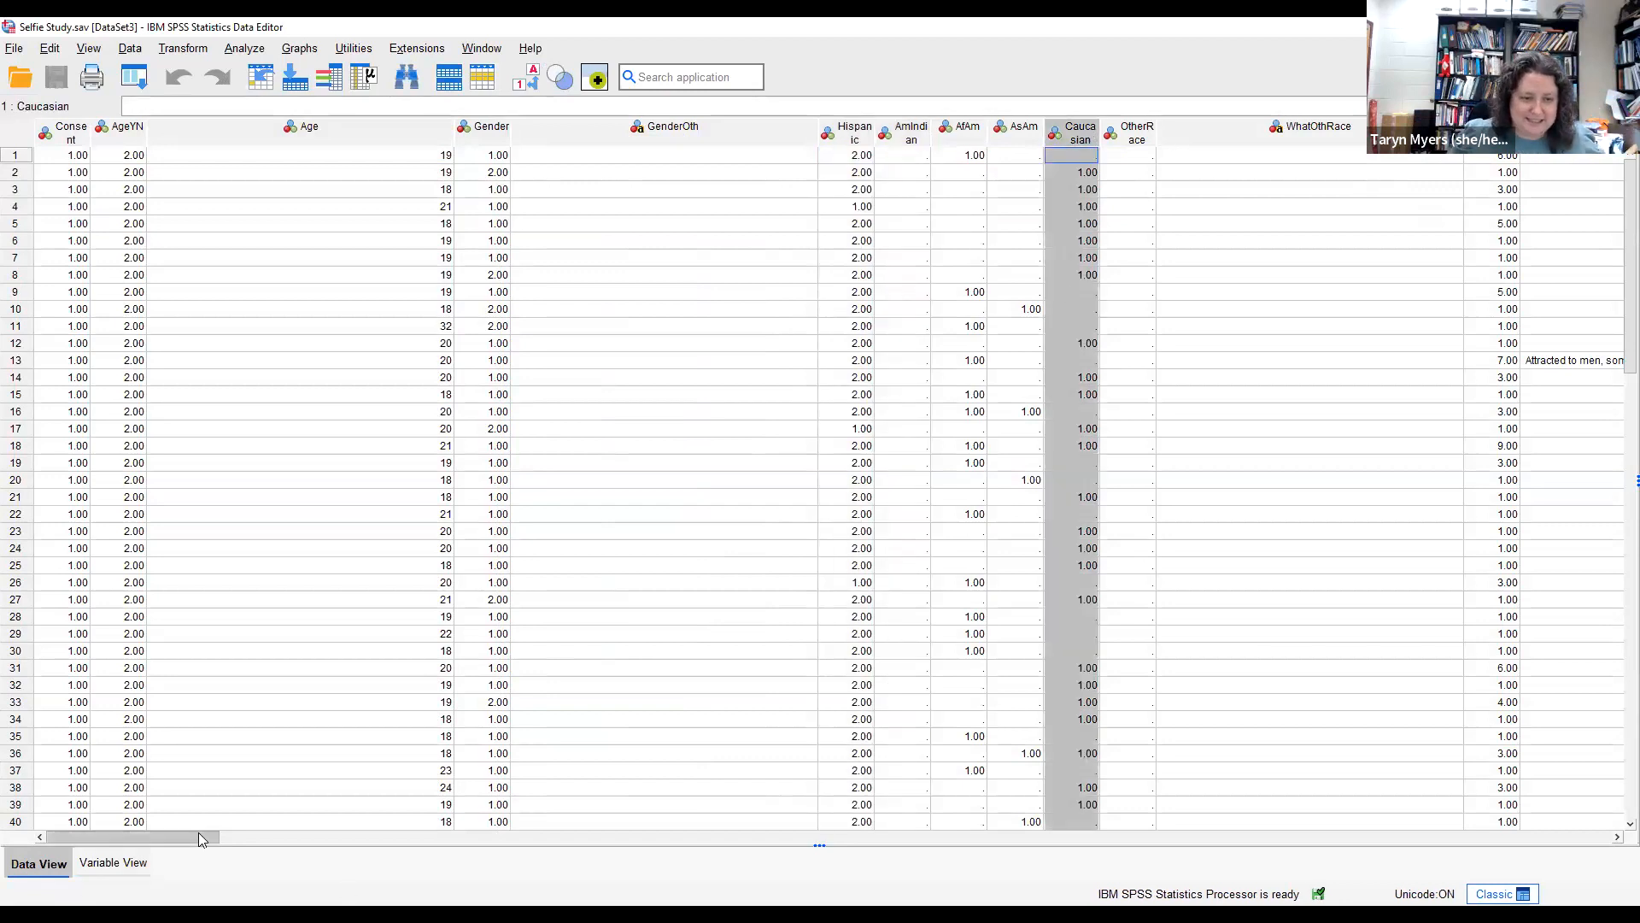
mouse_move(224, 840)
left_mouse_down()
mouse_move(375, 841)
mouse_move(474, 894)
left_mouse_up()
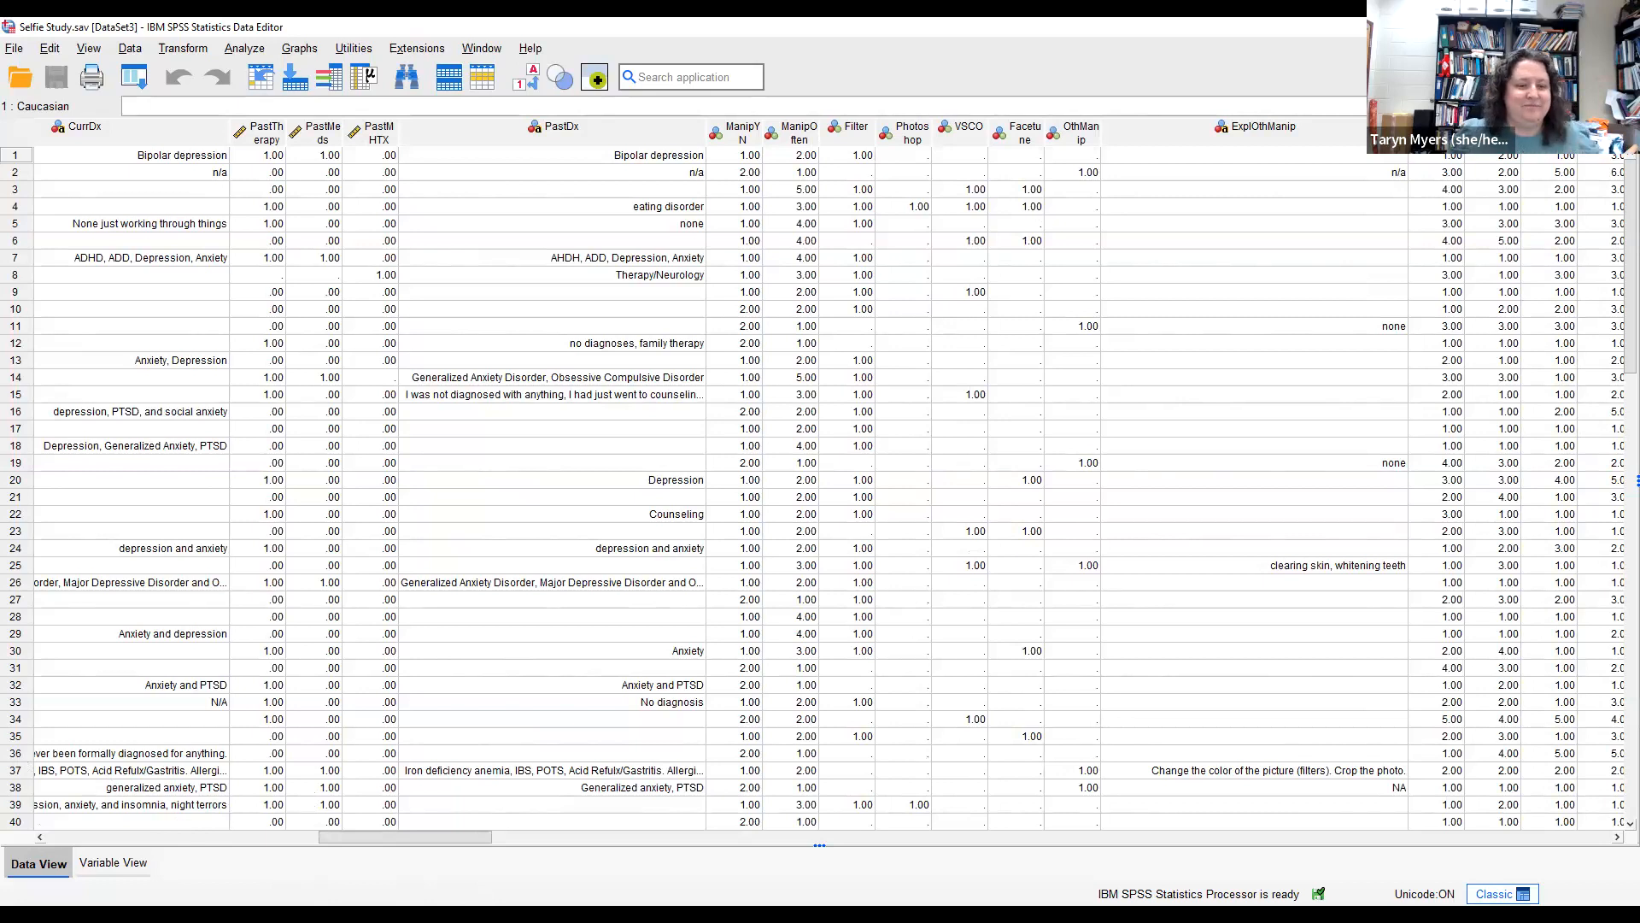
Step: Show the variable definitions and widen the Label column so the full question texts can be read
left_click(96, 865)
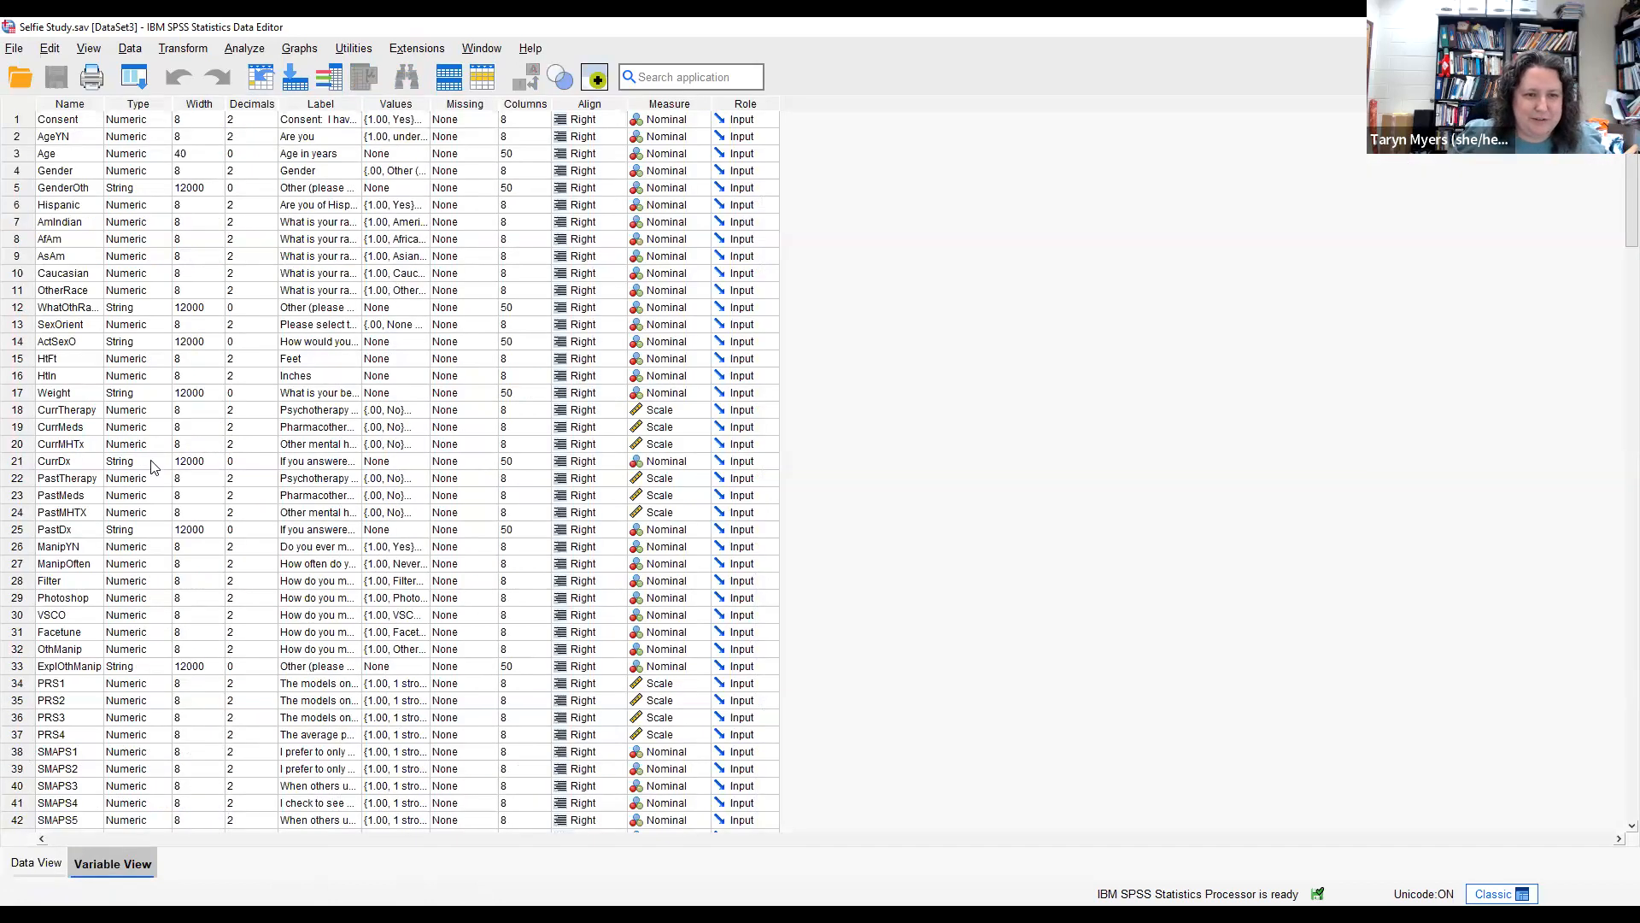
scroll(154, 466, "down", 5)
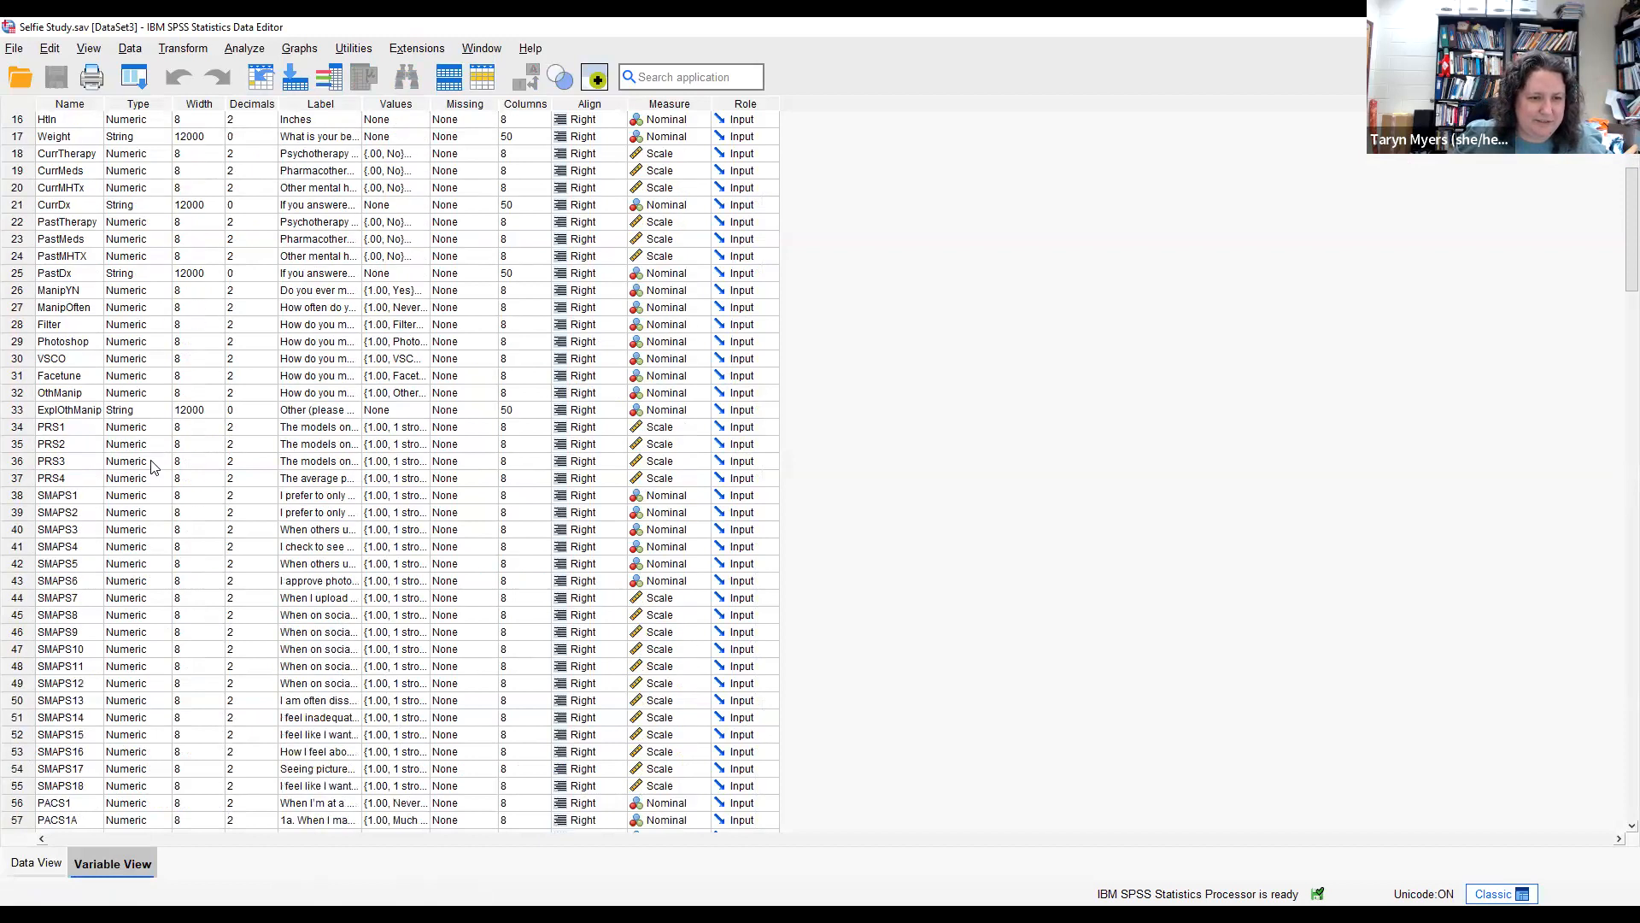
scroll(154, 466, "down", 1)
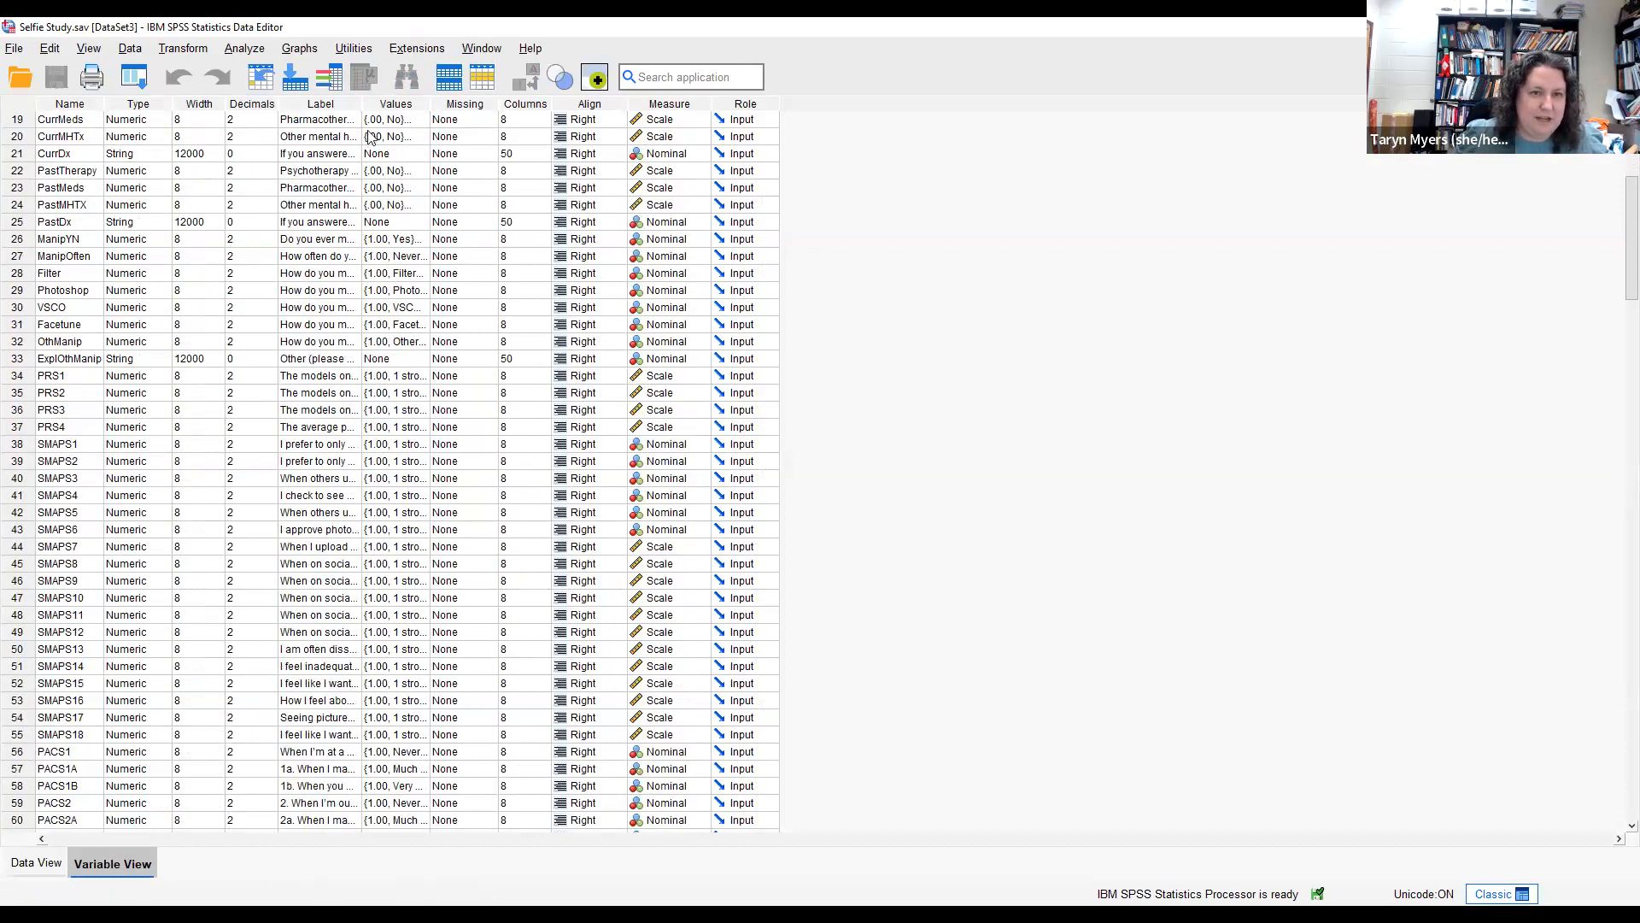
left_click_drag(362, 104, 404, 105)
left_click_drag(578, 118, 827, 107)
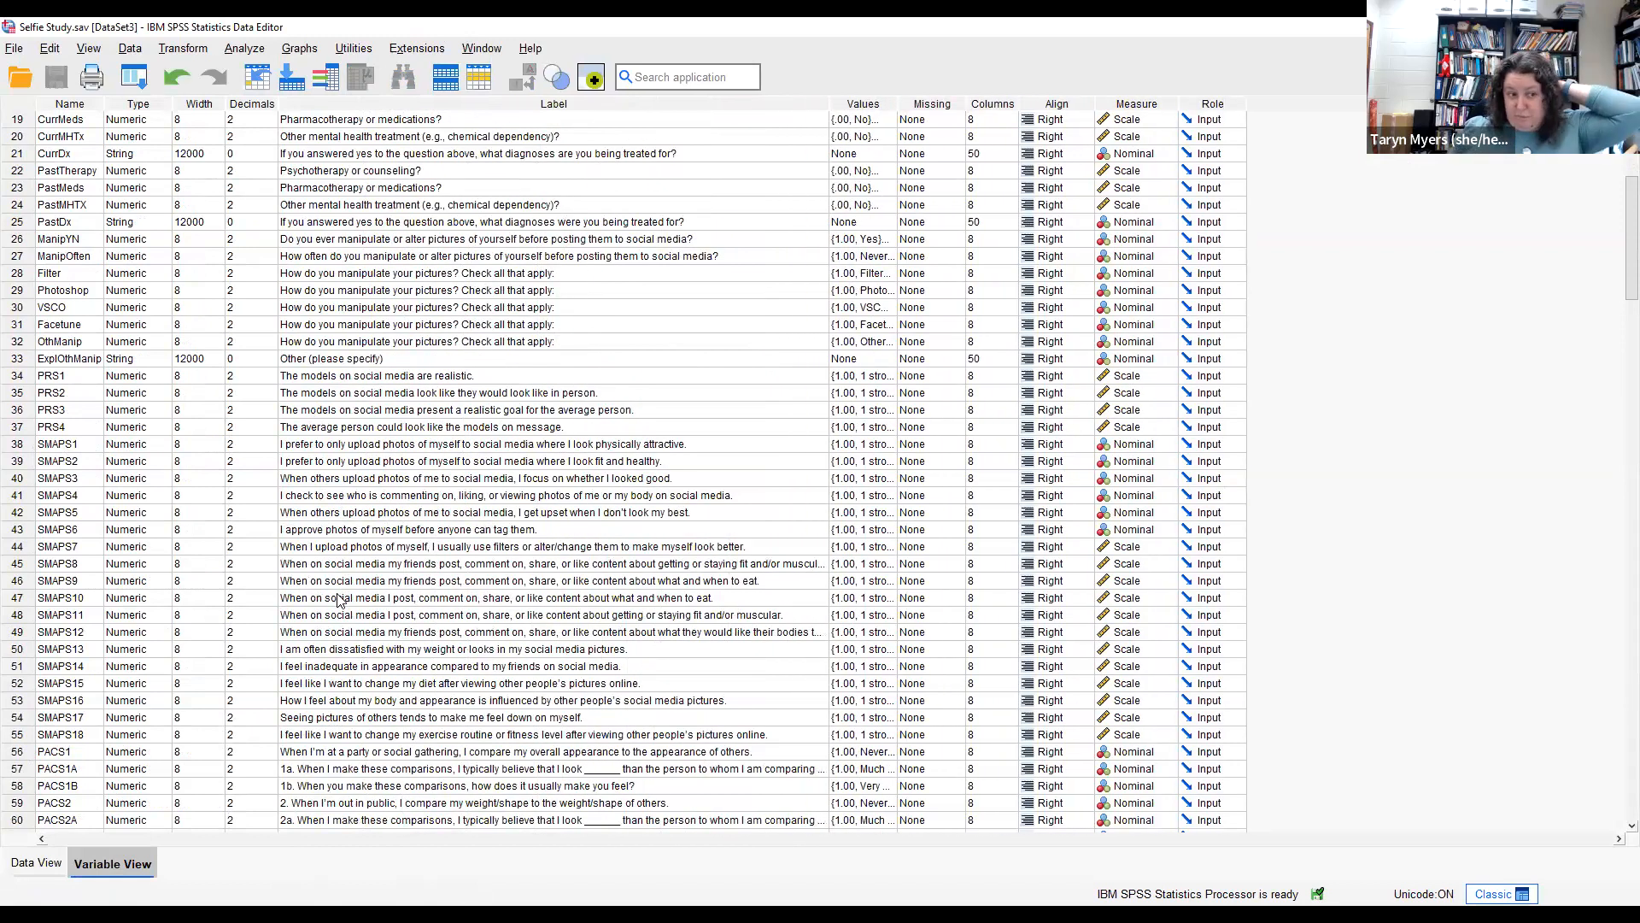
Step: Examine the item labels of the PACS and SOBBS scales and the first SATAQ items
scroll(338, 601, "down", 4)
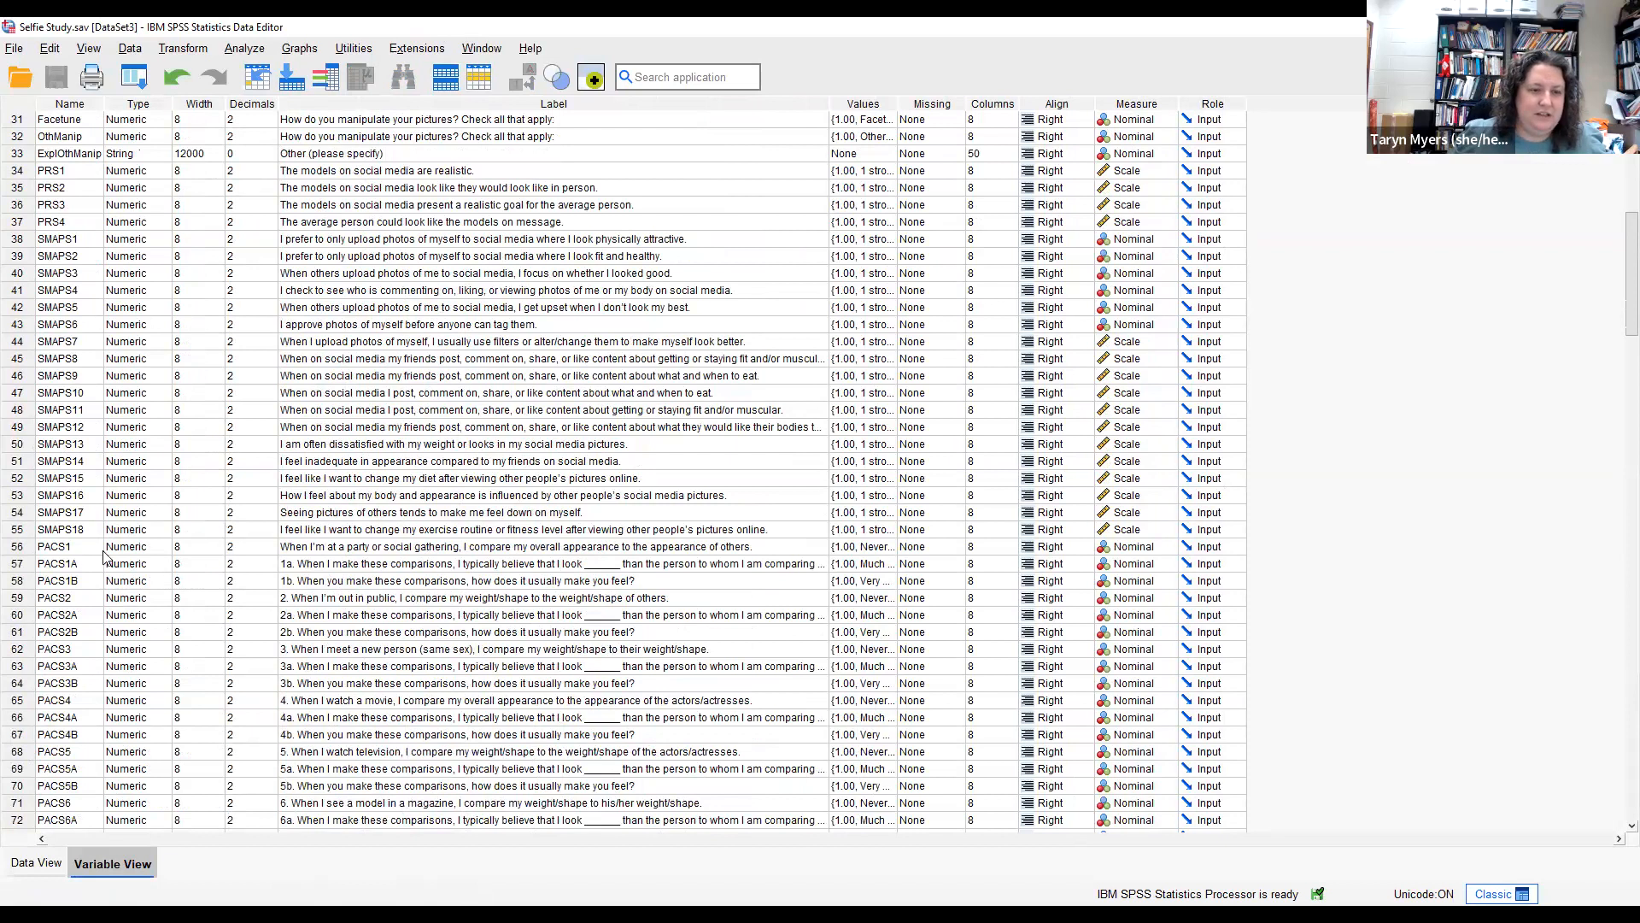
left_click(70, 548)
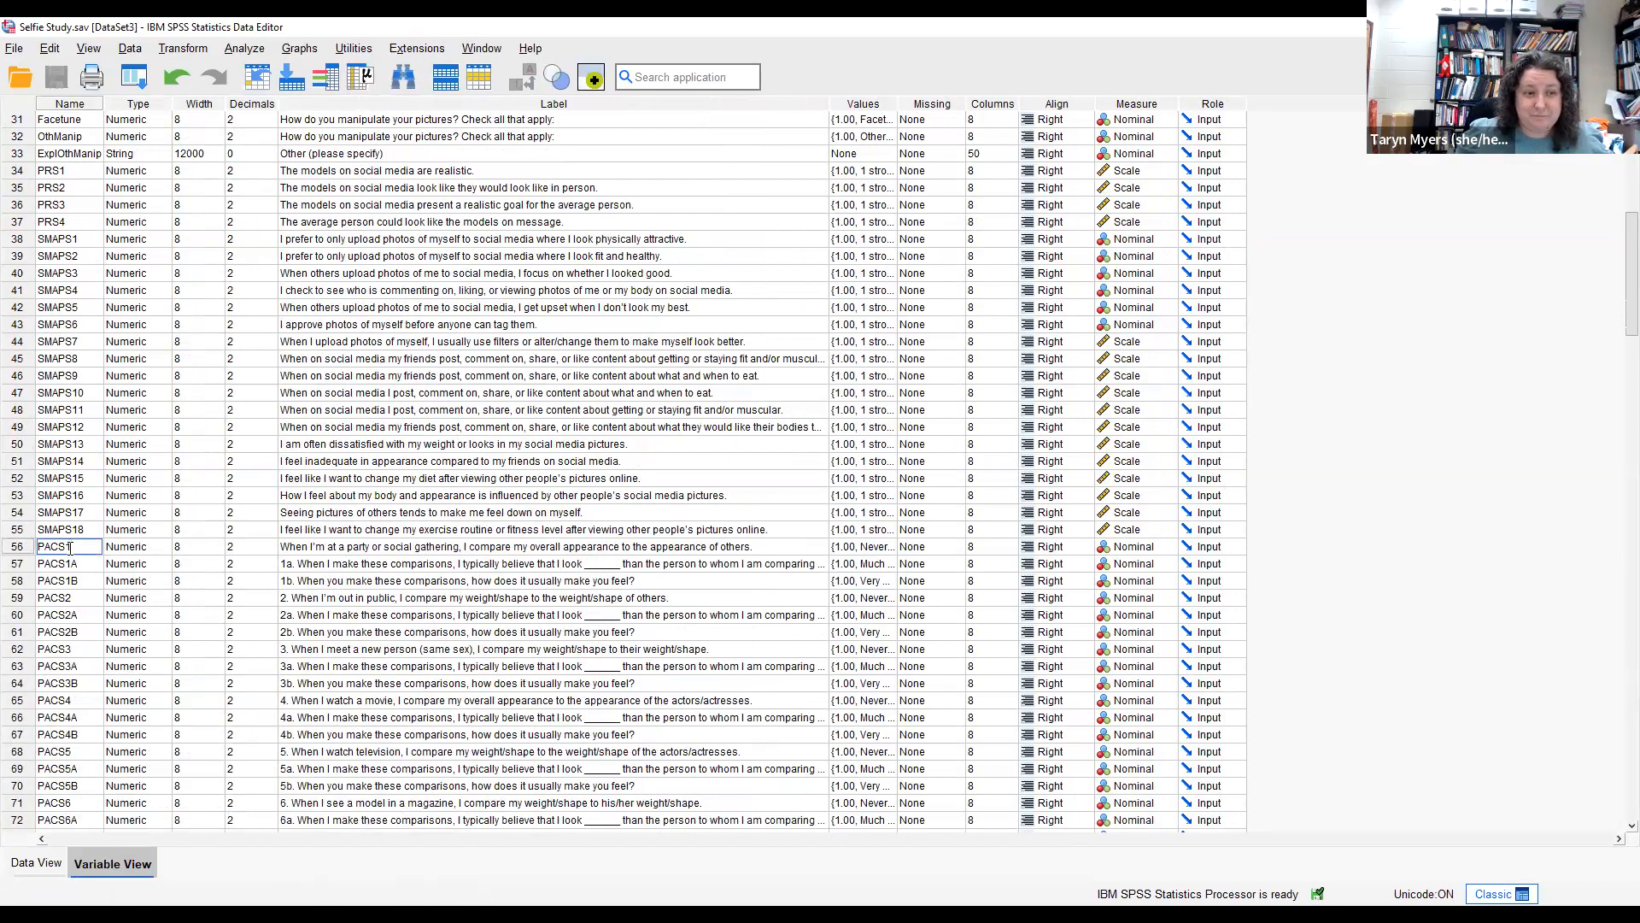
left_click(433, 549)
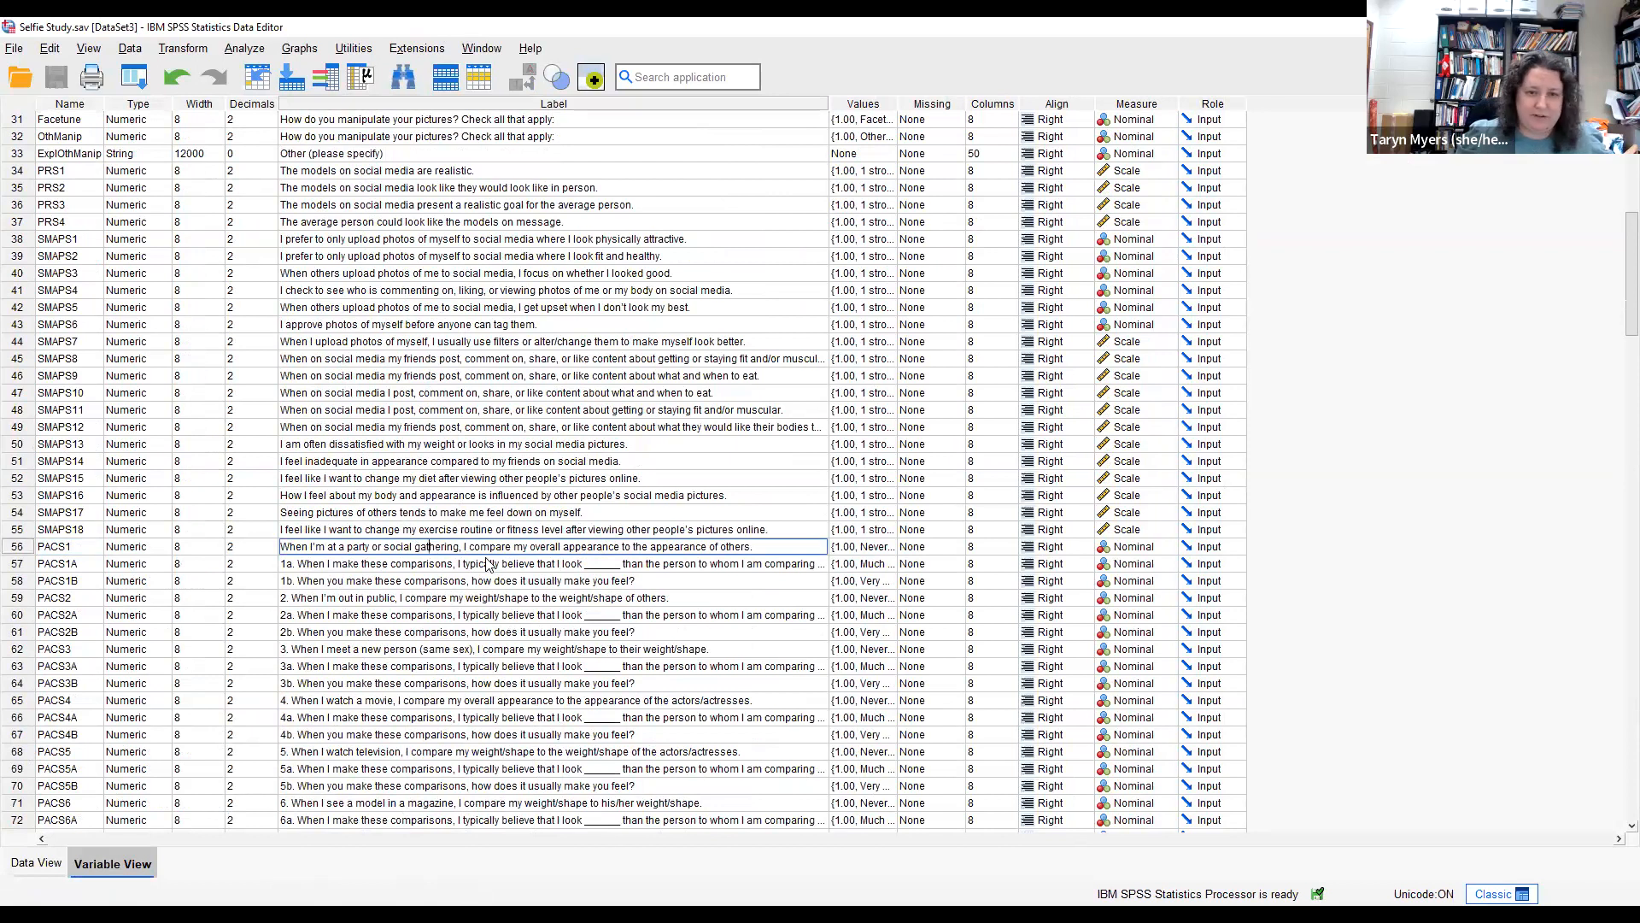
scroll(533, 530, "down", 9)
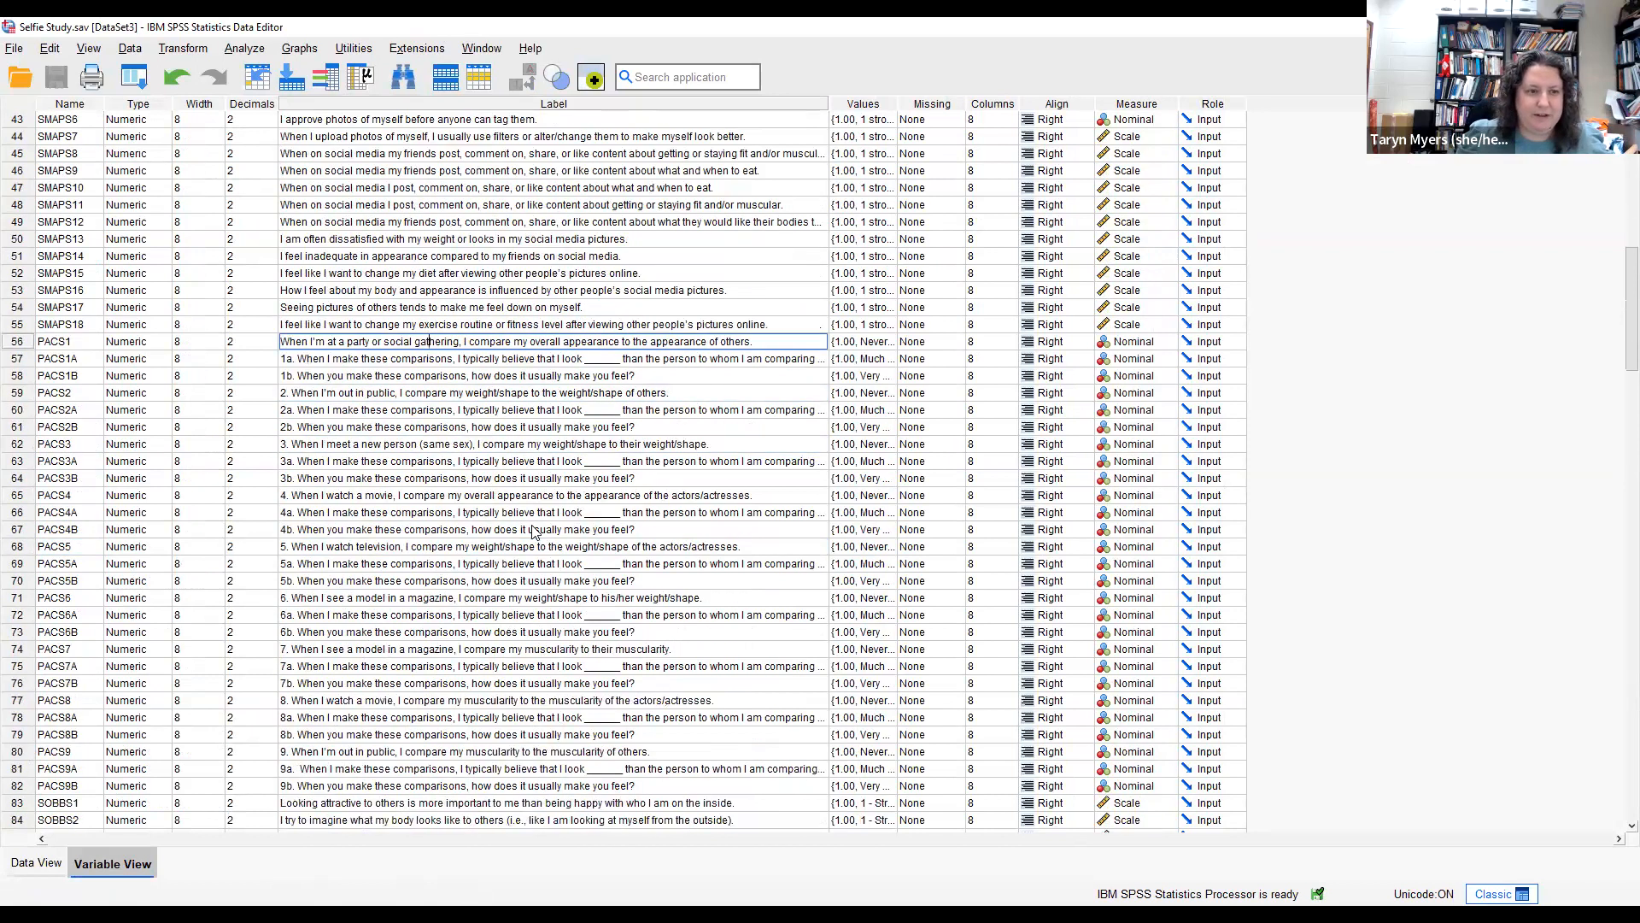
left_click(455, 546)
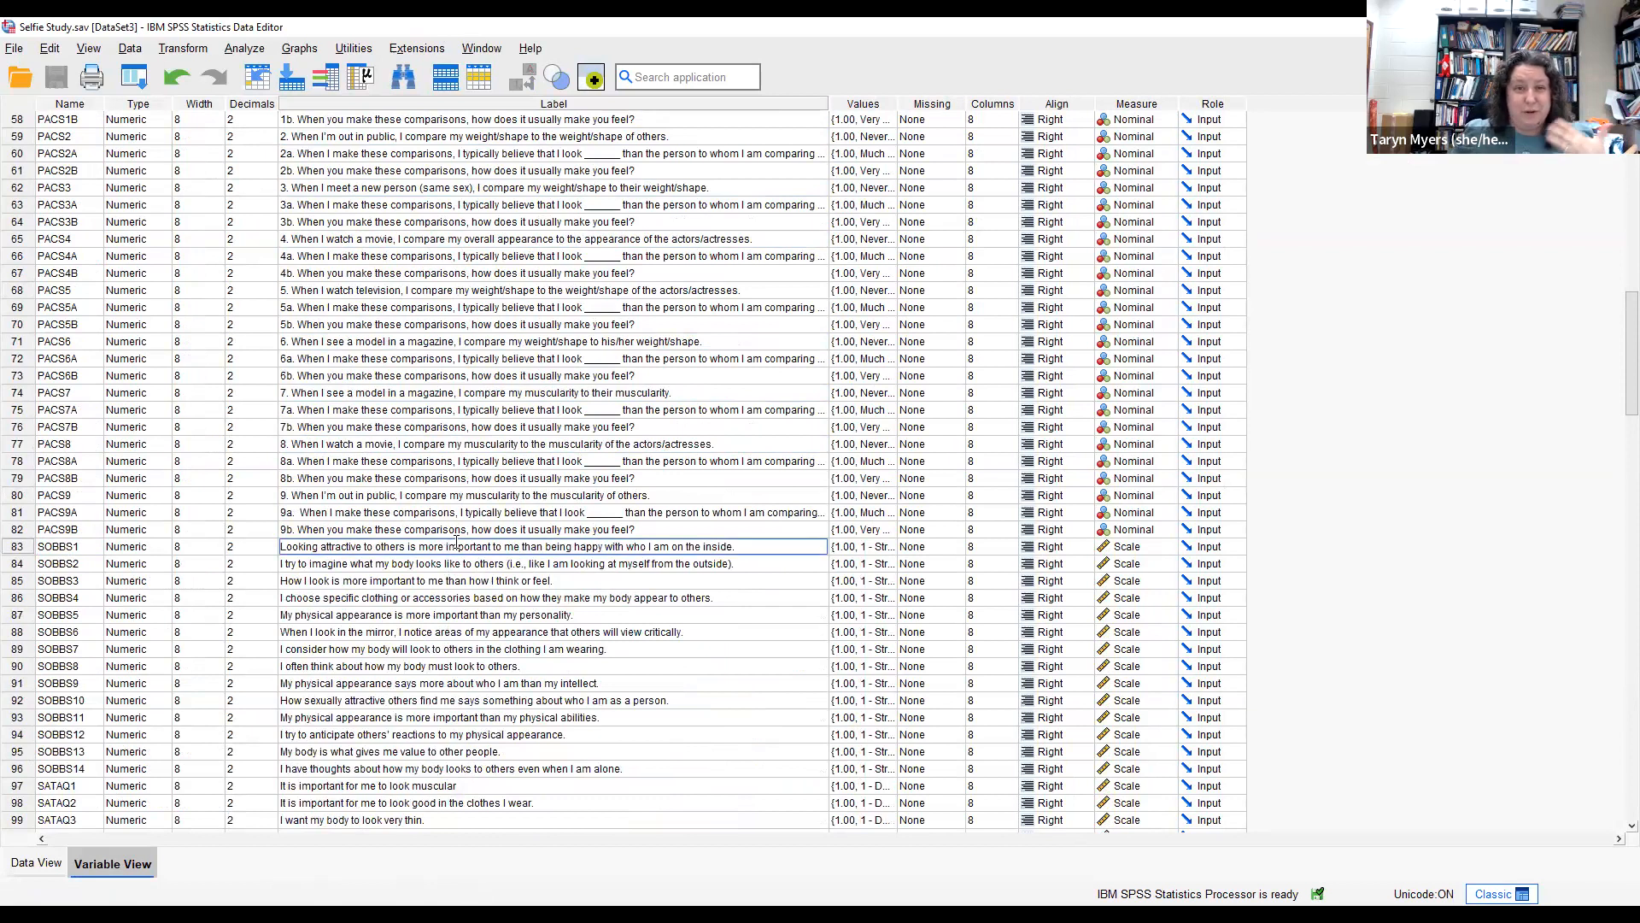
scroll(455, 543, "down", 5)
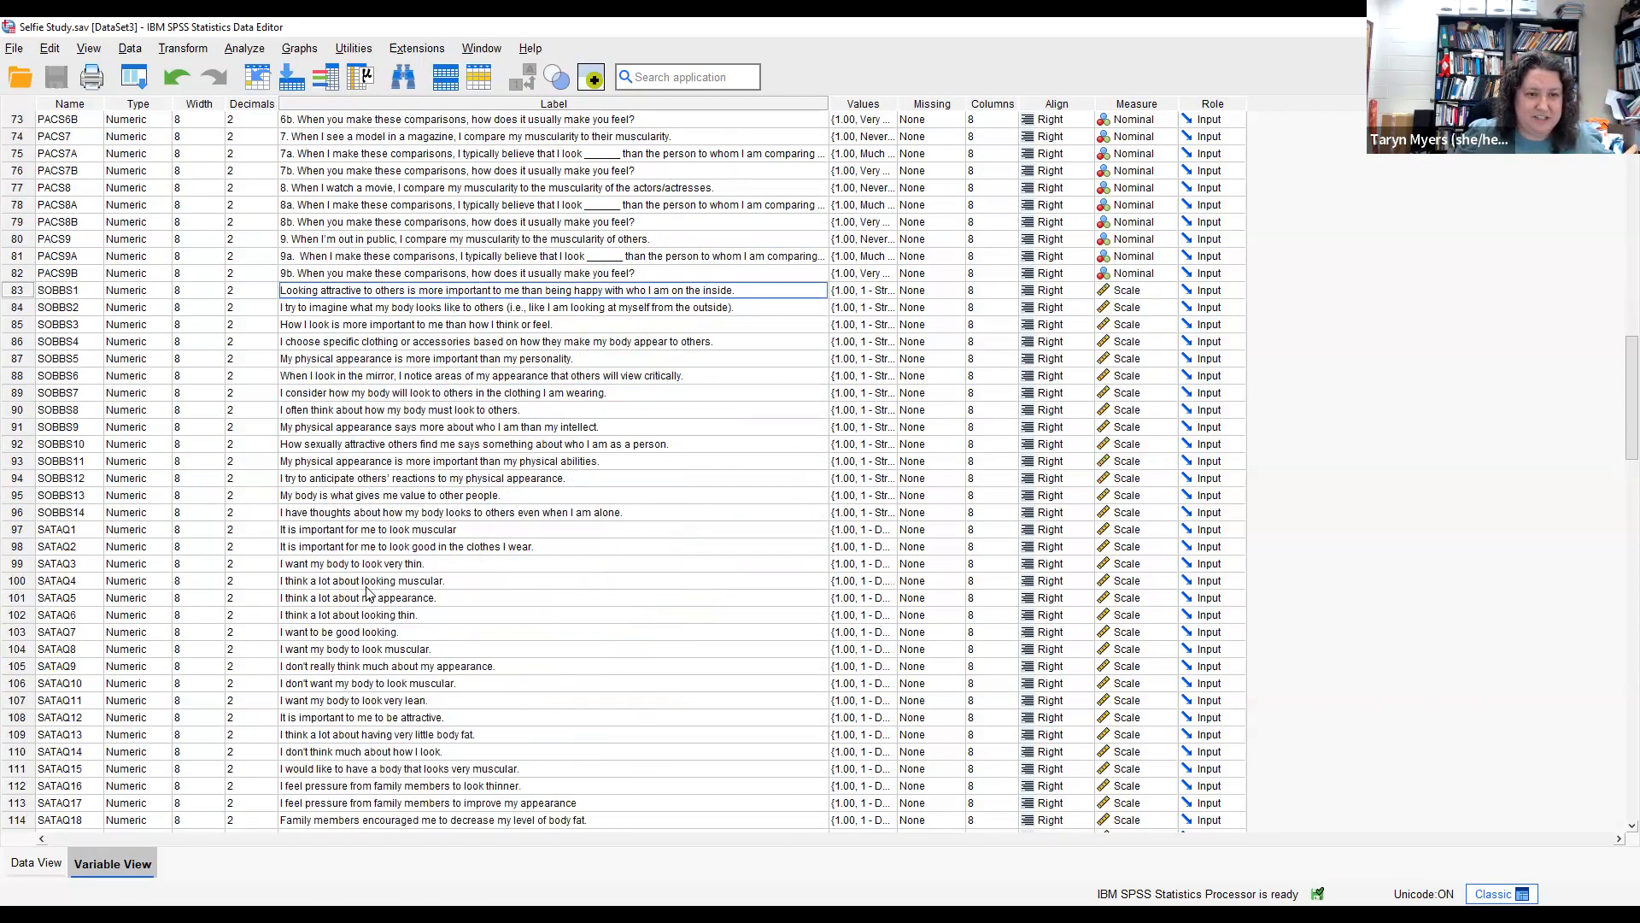
left_click(394, 528)
left_click(397, 561)
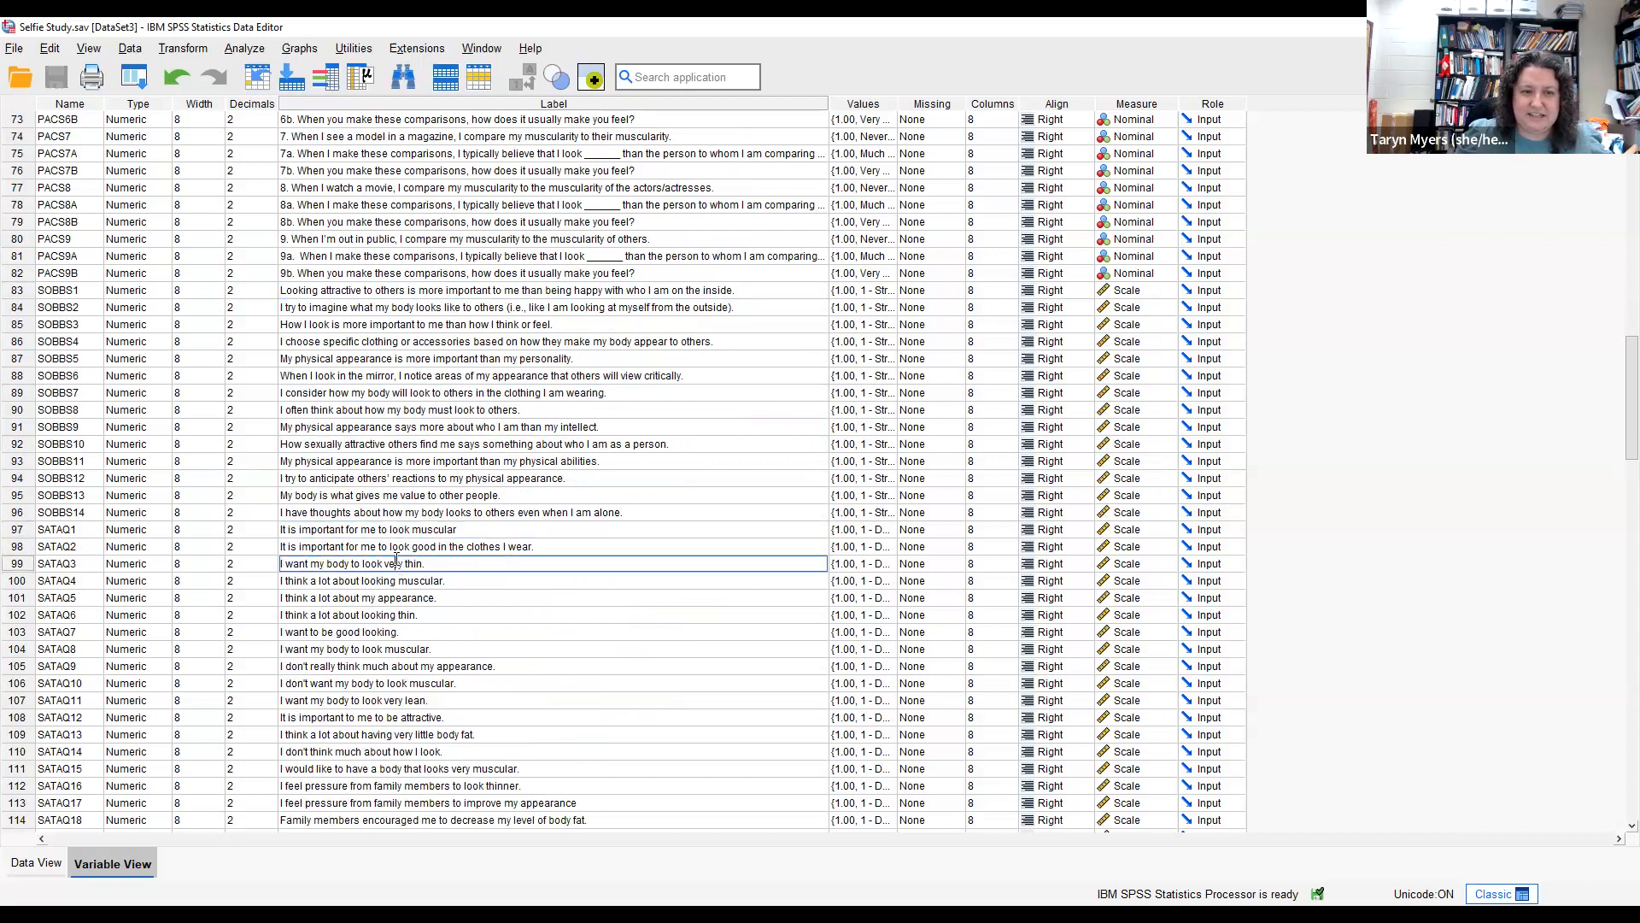
Step: Examine the item labels of the remaining SATAQ items and the BAS, BICI and CSBMS scales, and return to the first variable
scroll(467, 564, "down", 11)
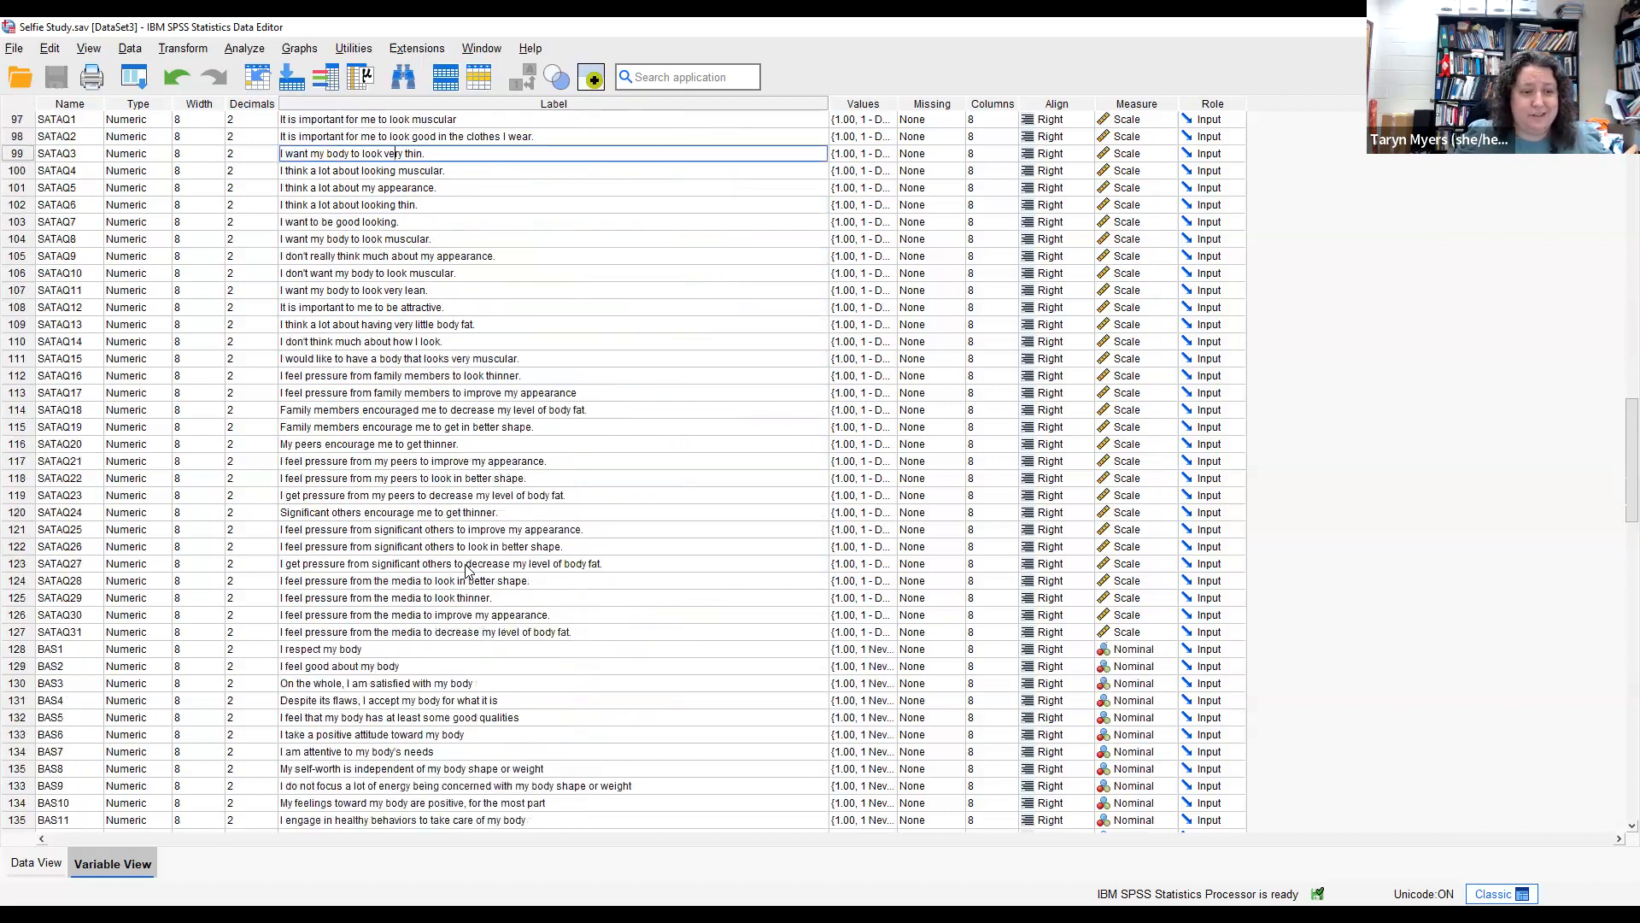
left_click(303, 496)
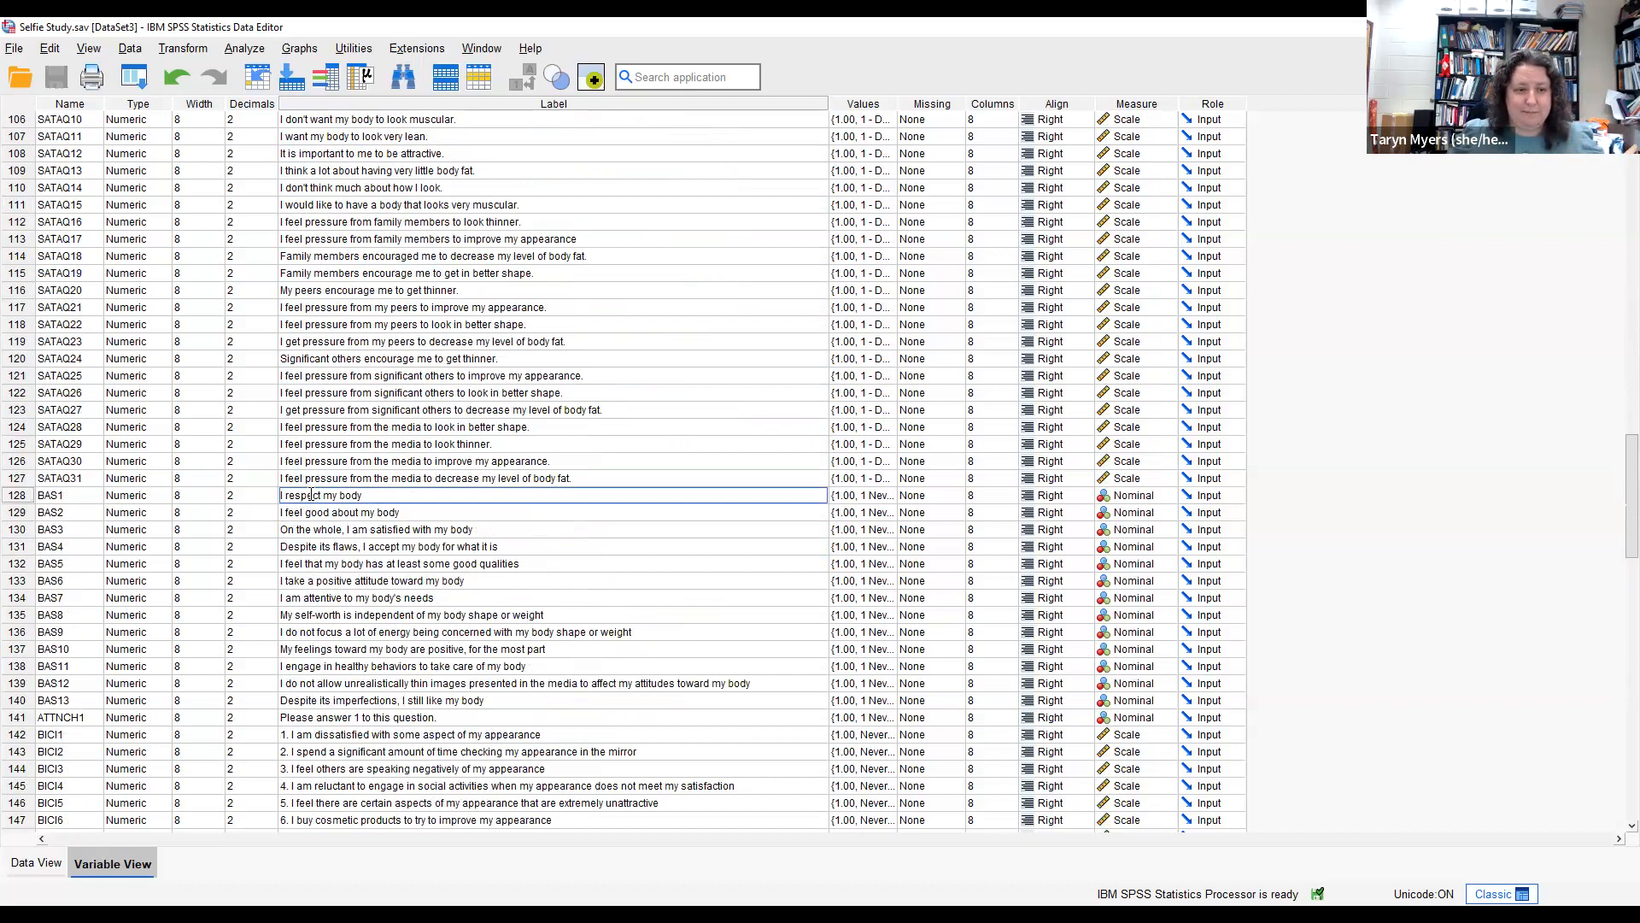
scroll(312, 495, "down", 4)
left_click(337, 529)
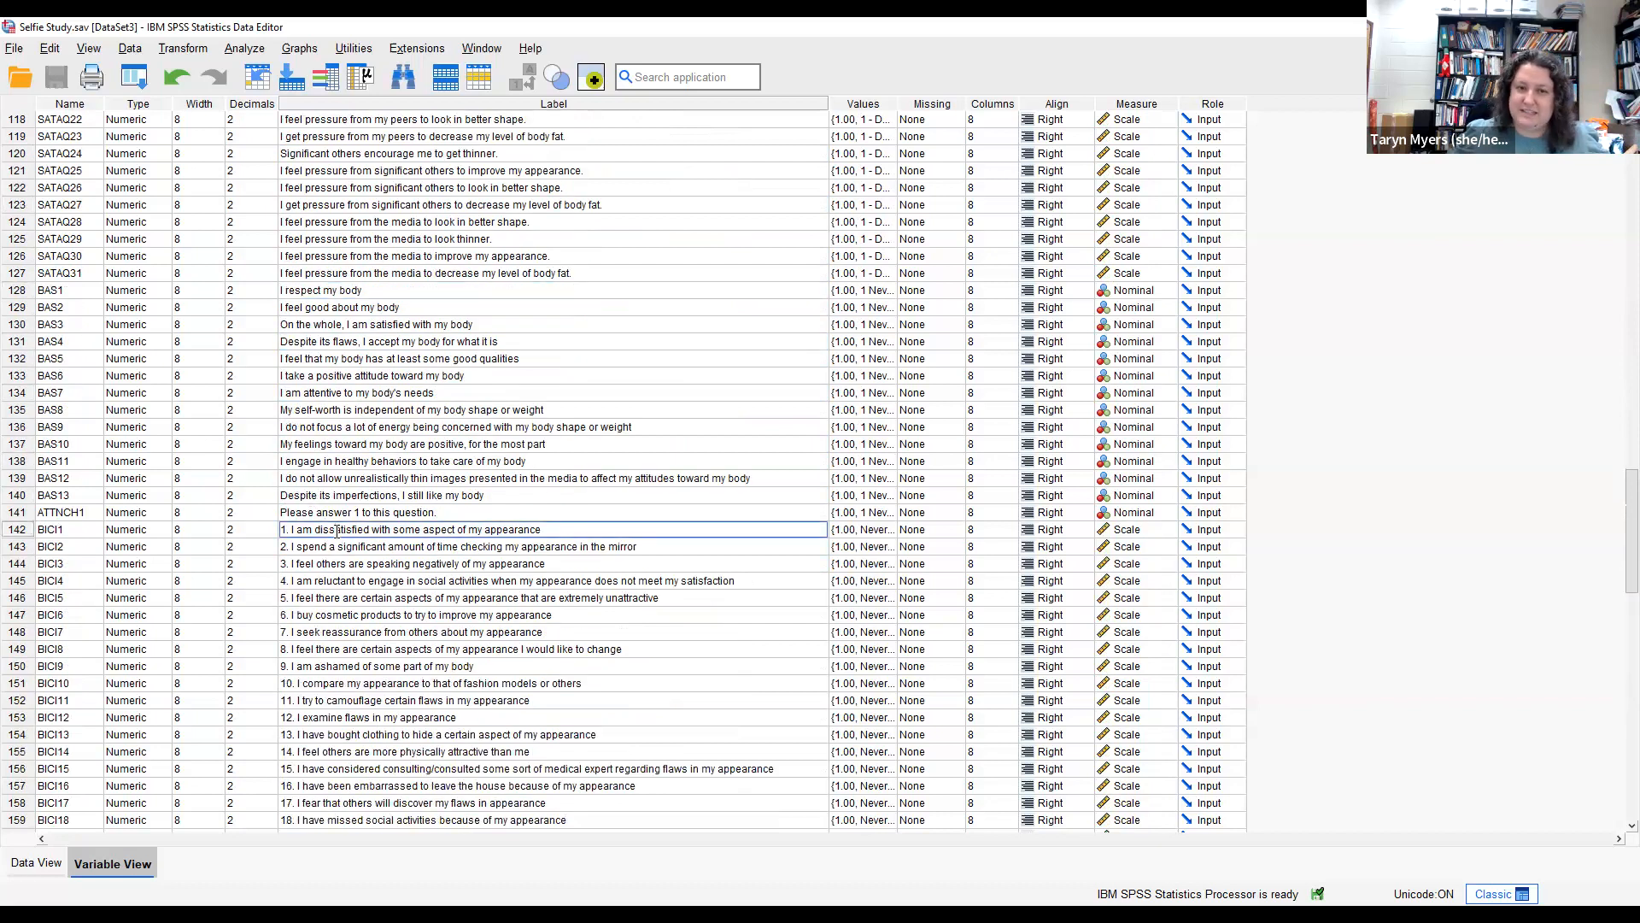
scroll(336, 536, "down", 5)
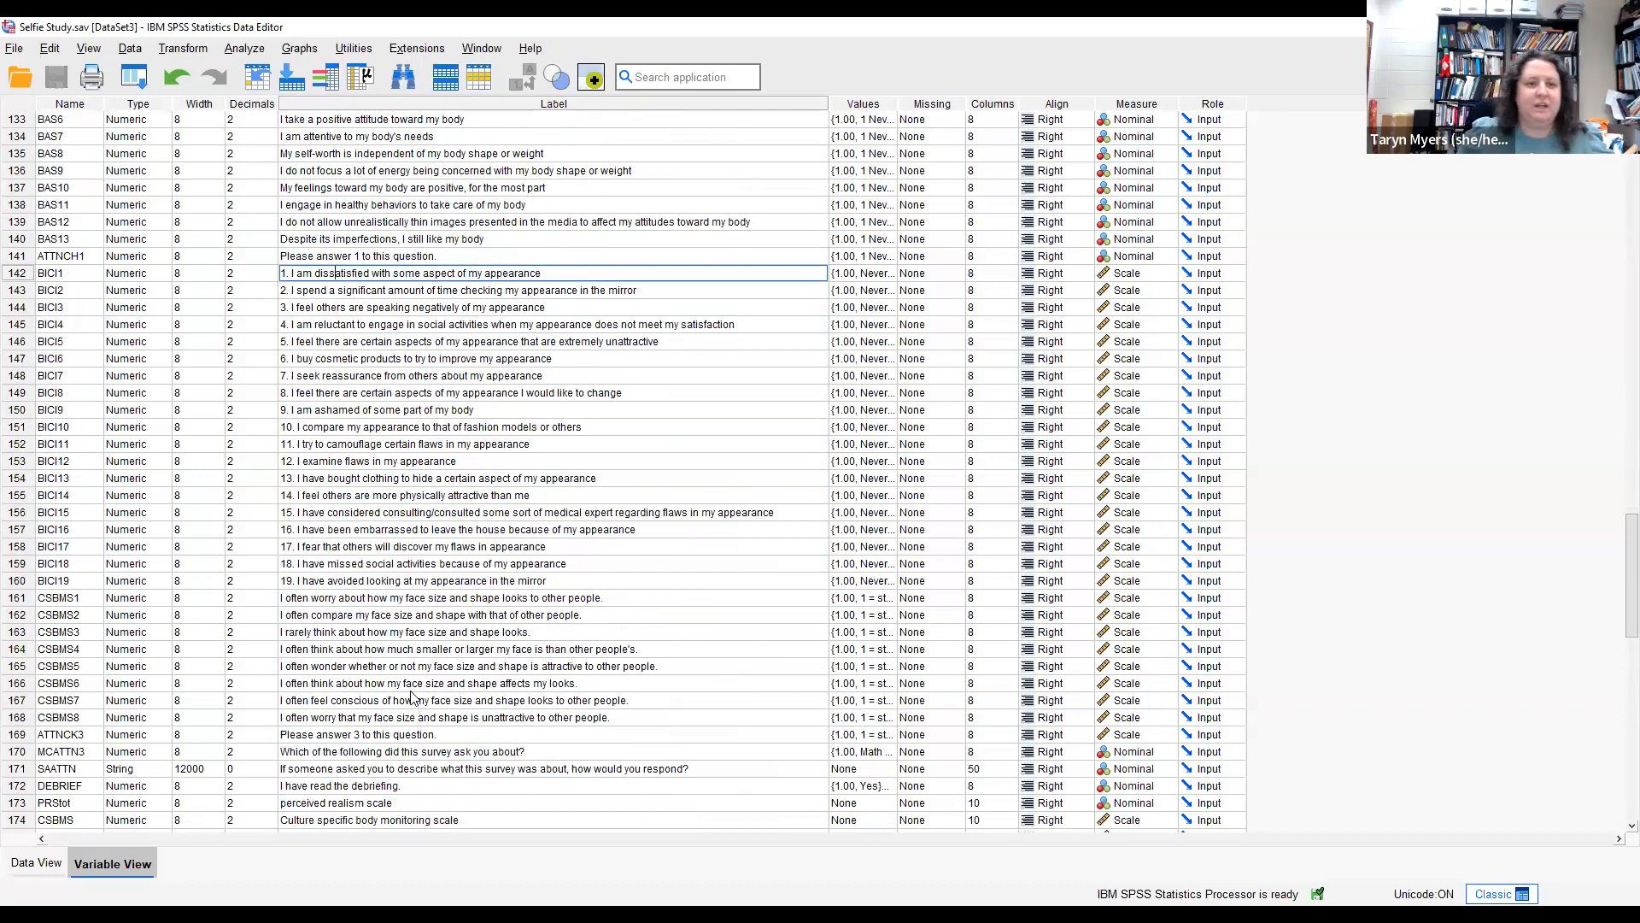
scroll(423, 692, "up", 20)
scroll(418, 690, "up", 20)
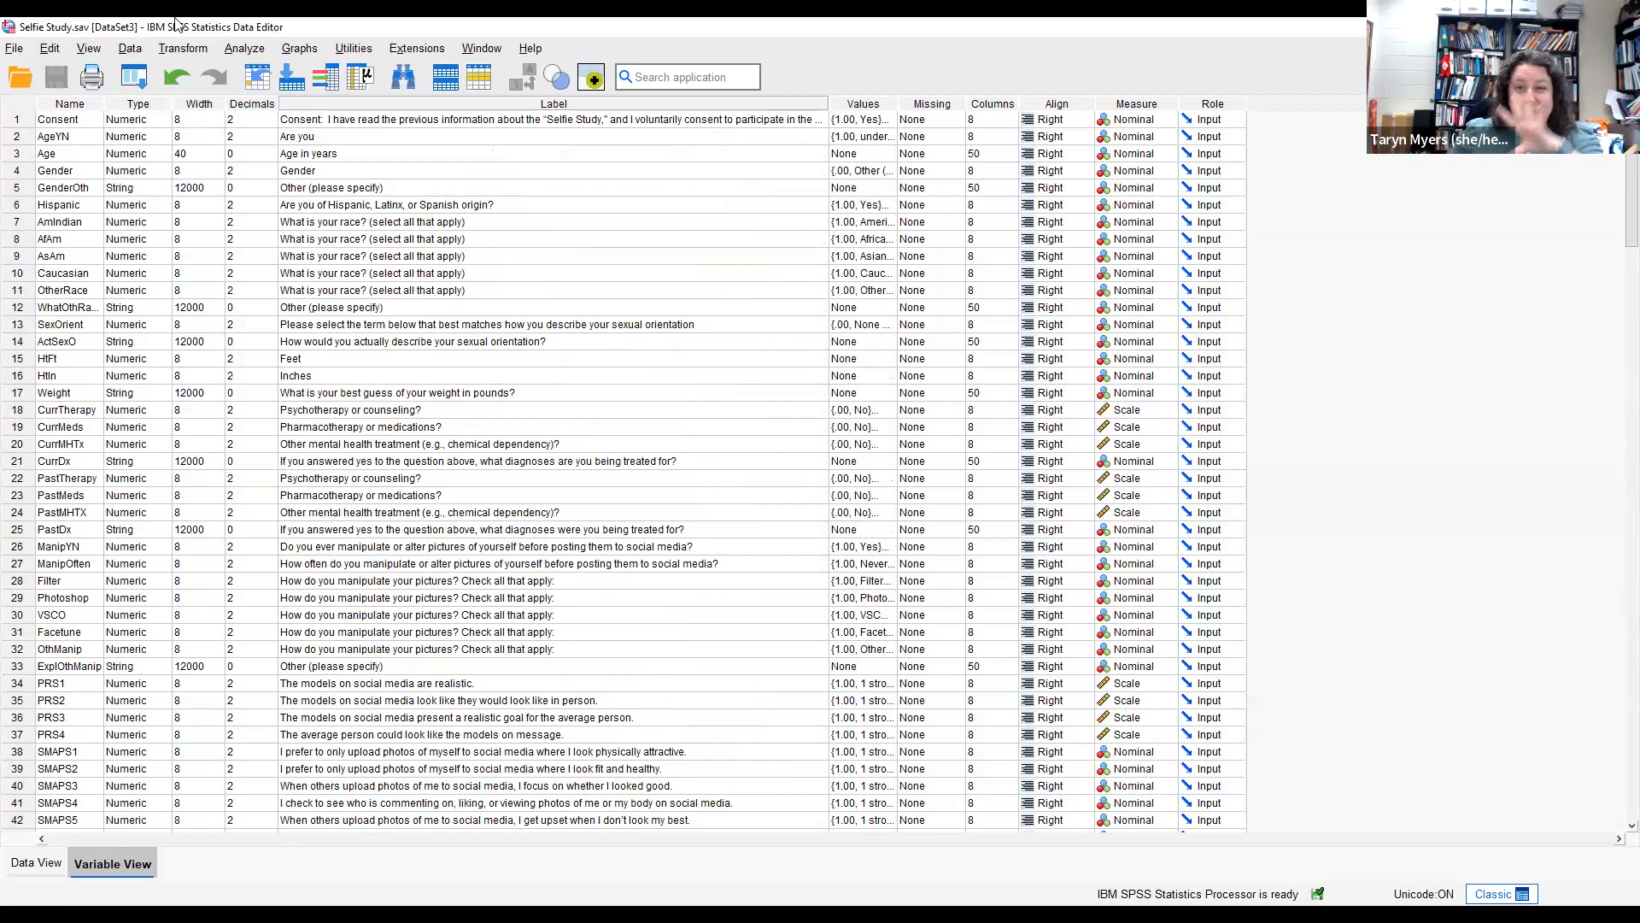
Step: Start a Frequencies analysis from Descriptive Statistics and add Gender to its variables
left_click(255, 49)
mouse_move(328, 141)
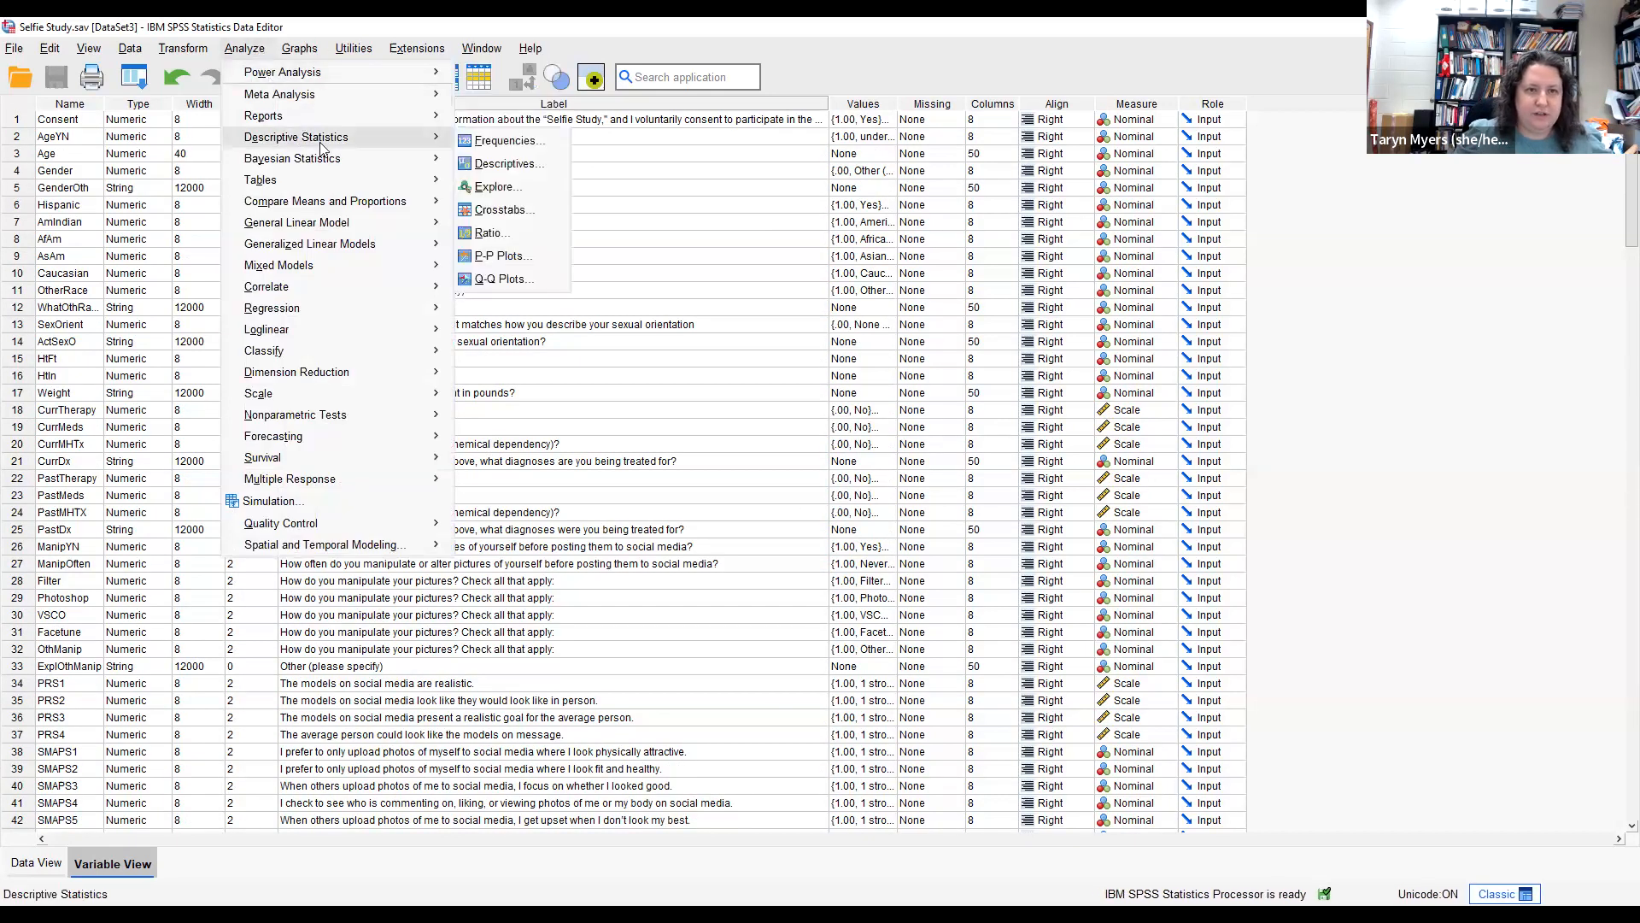
left_click(504, 141)
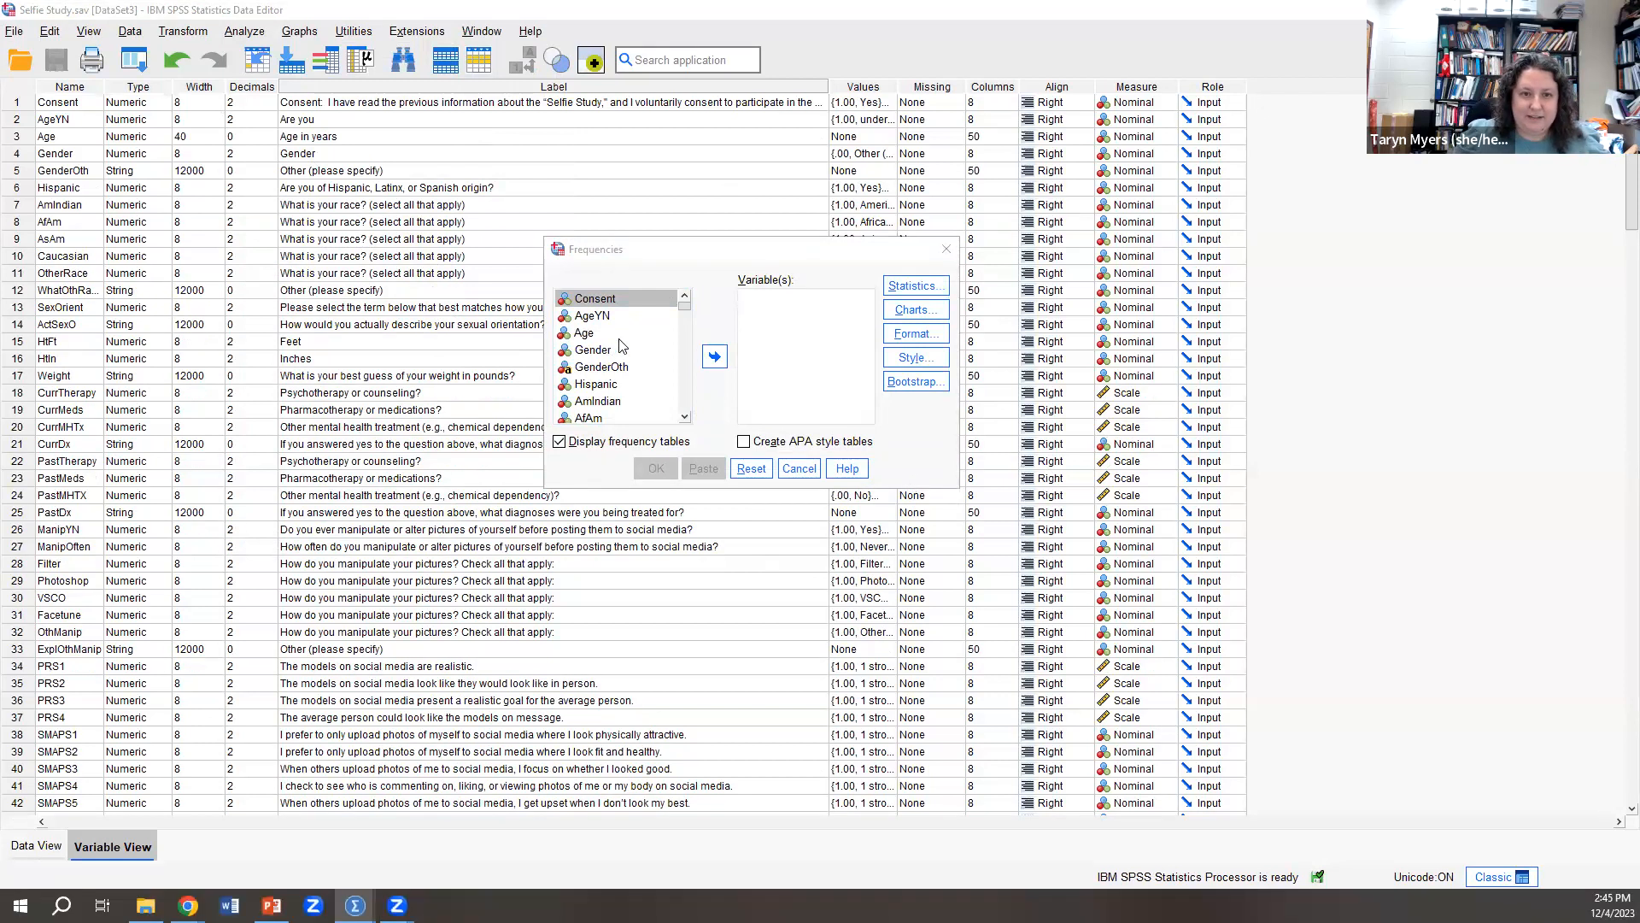
left_click(608, 350)
left_click(714, 359)
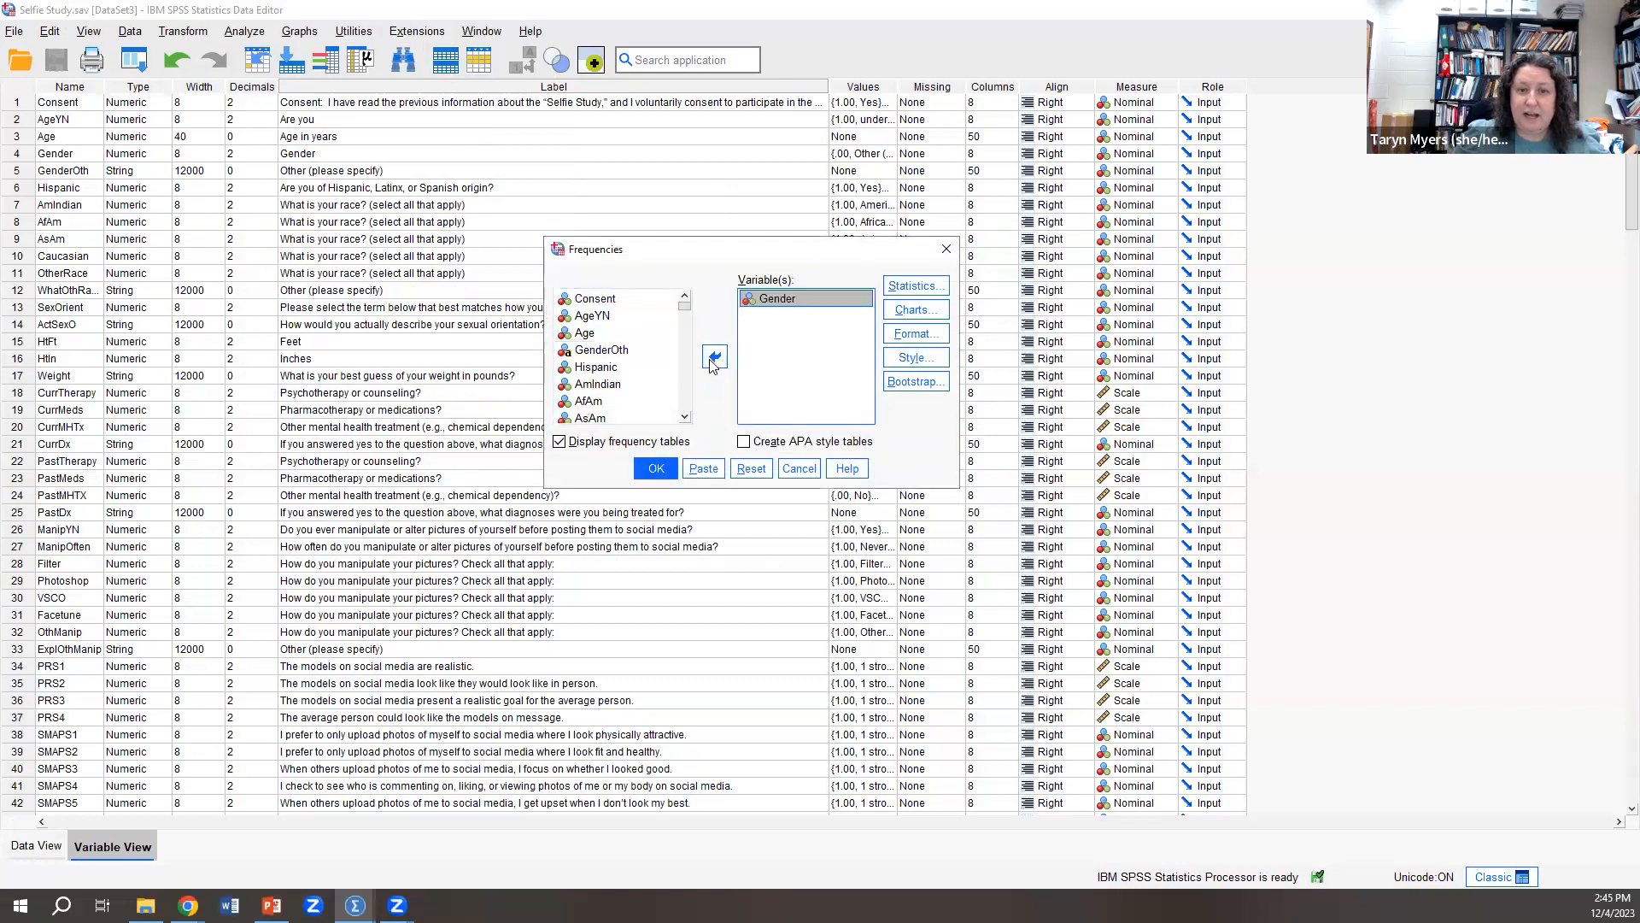
Step: Add the variables Hispanic through OtherRace to the Frequencies analysis and run it
left_click(604, 368)
scroll(616, 404, "down", 1)
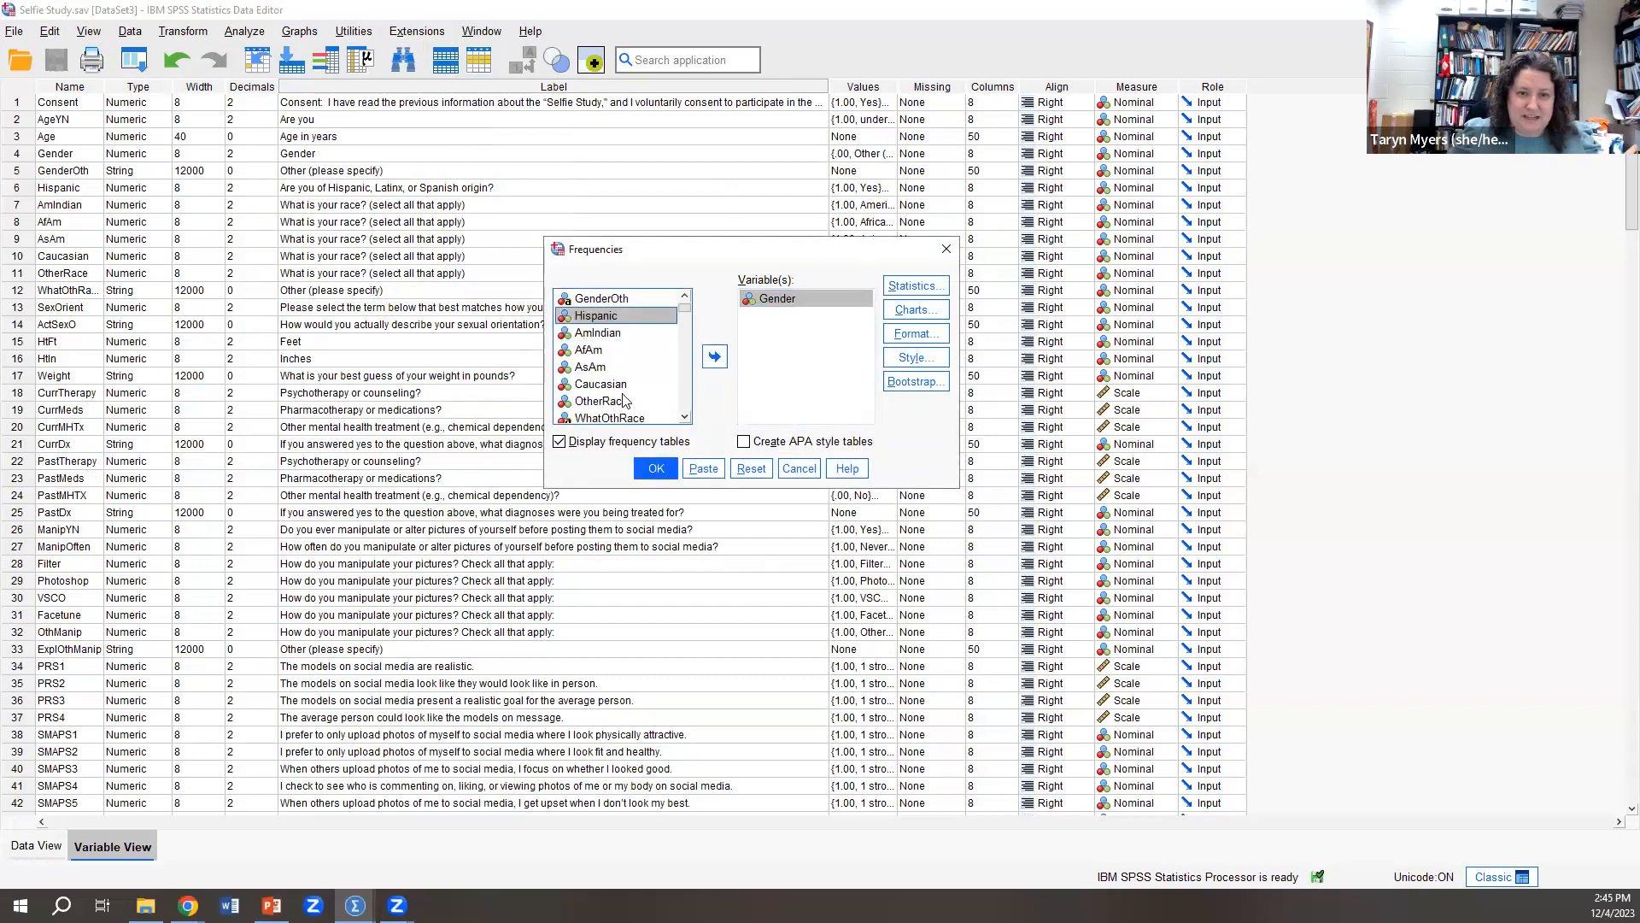
left_click(620, 402, "shift")
left_click(715, 357)
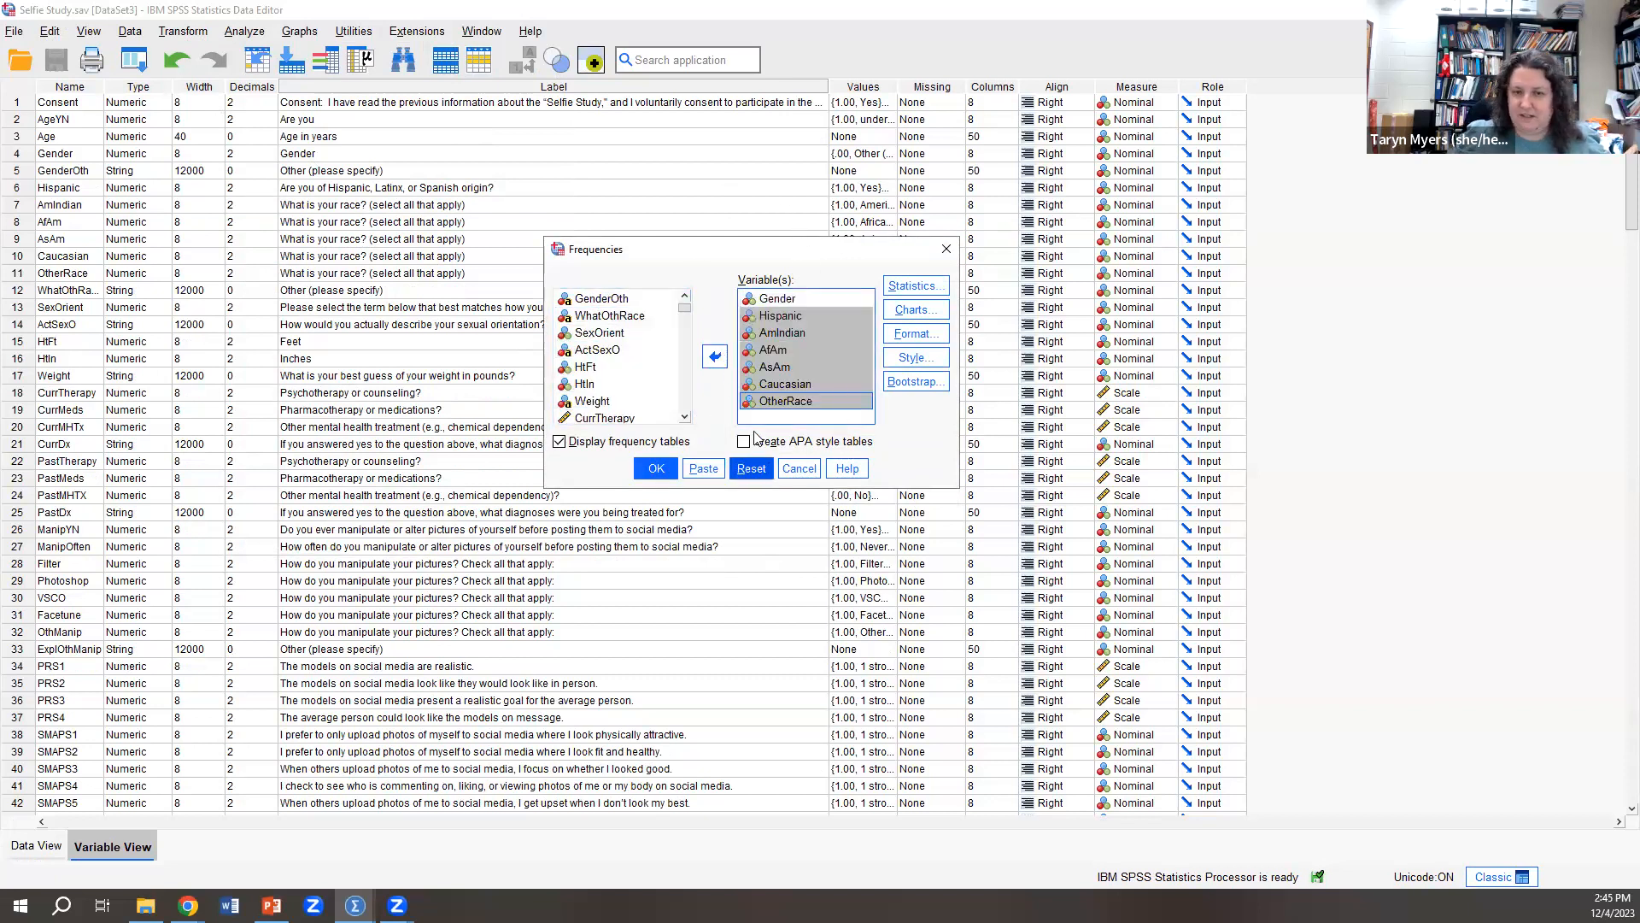
left_click(671, 468)
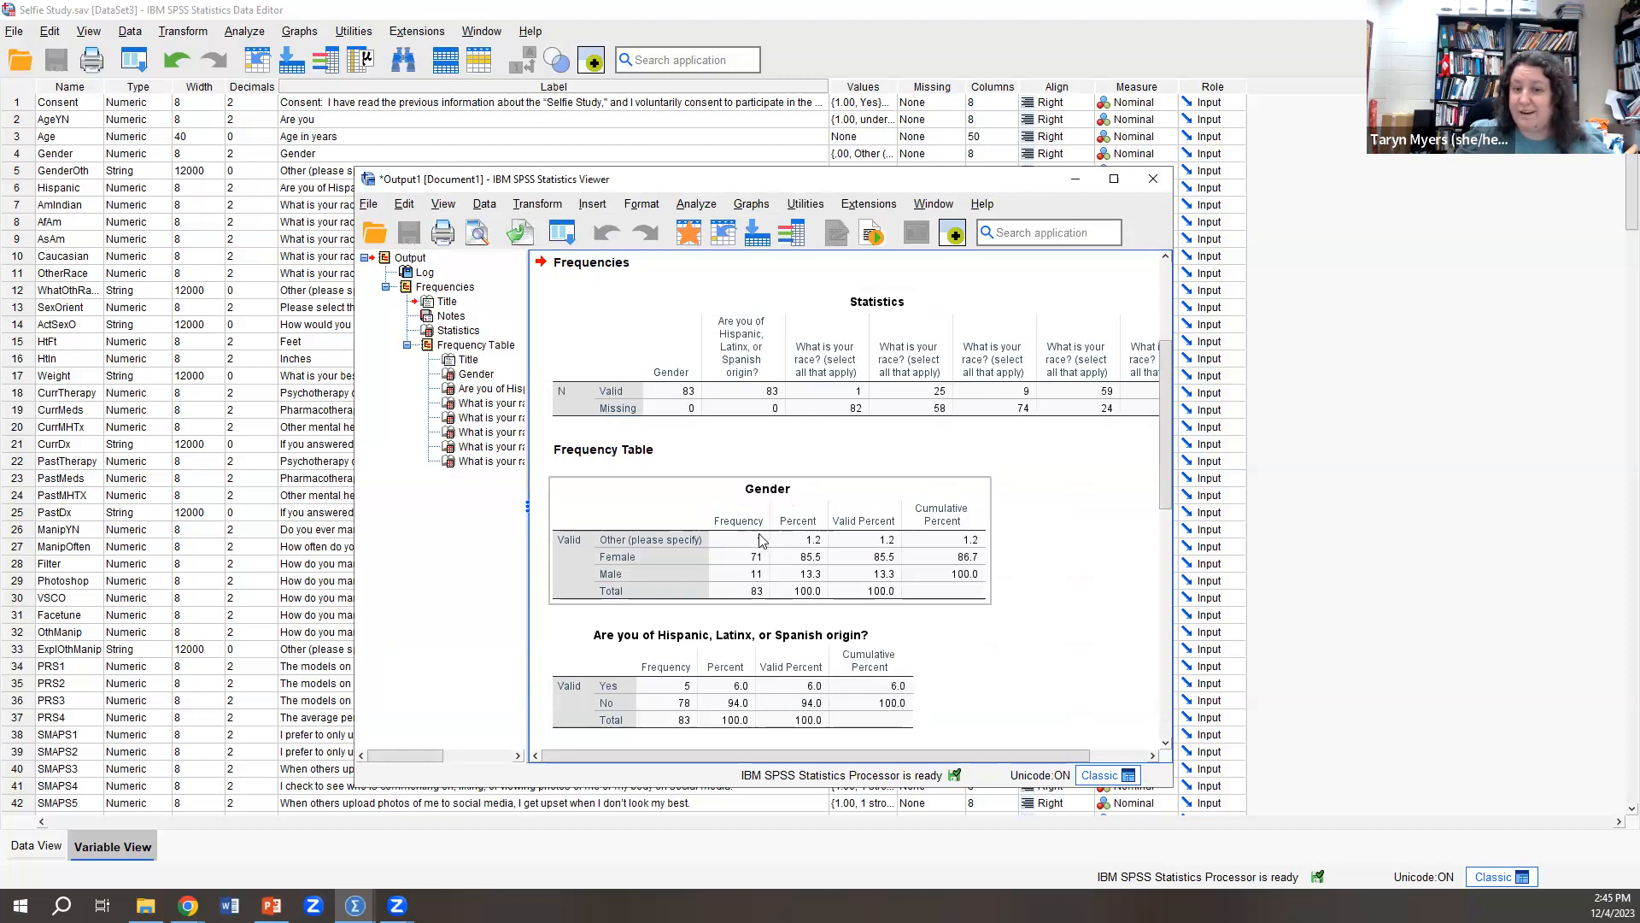
Step: Examine the frequency tables for gender, Hispanic origin and American Indian or Alaskan Native race
scroll(772, 531, "down", 3)
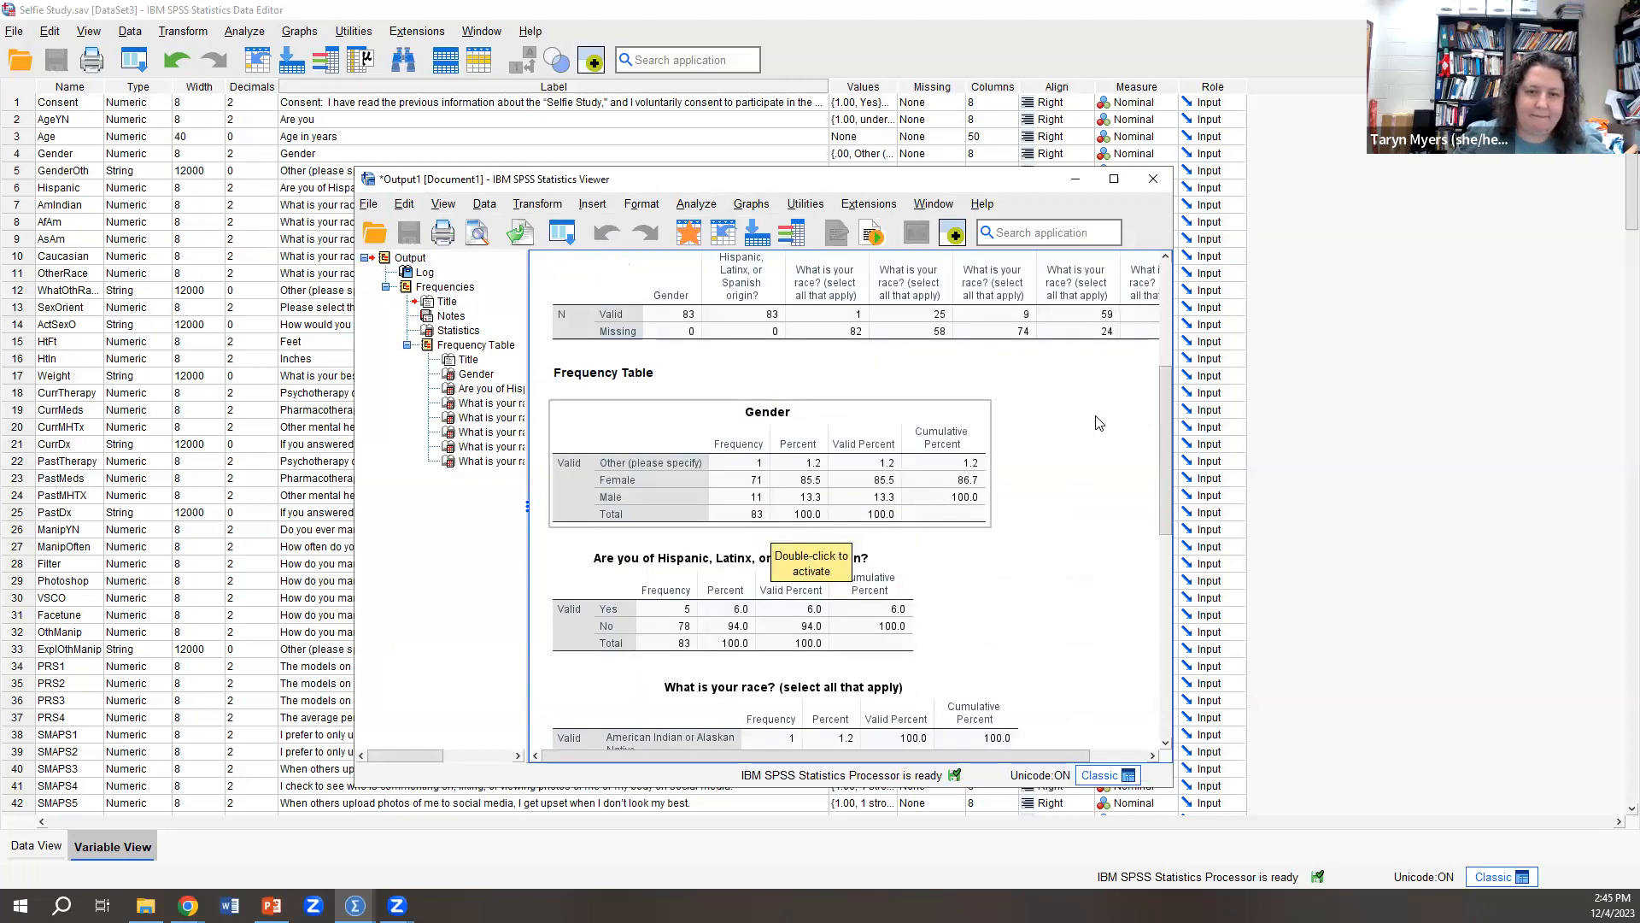
scroll(1101, 424, "down", 3)
left_click(632, 577)
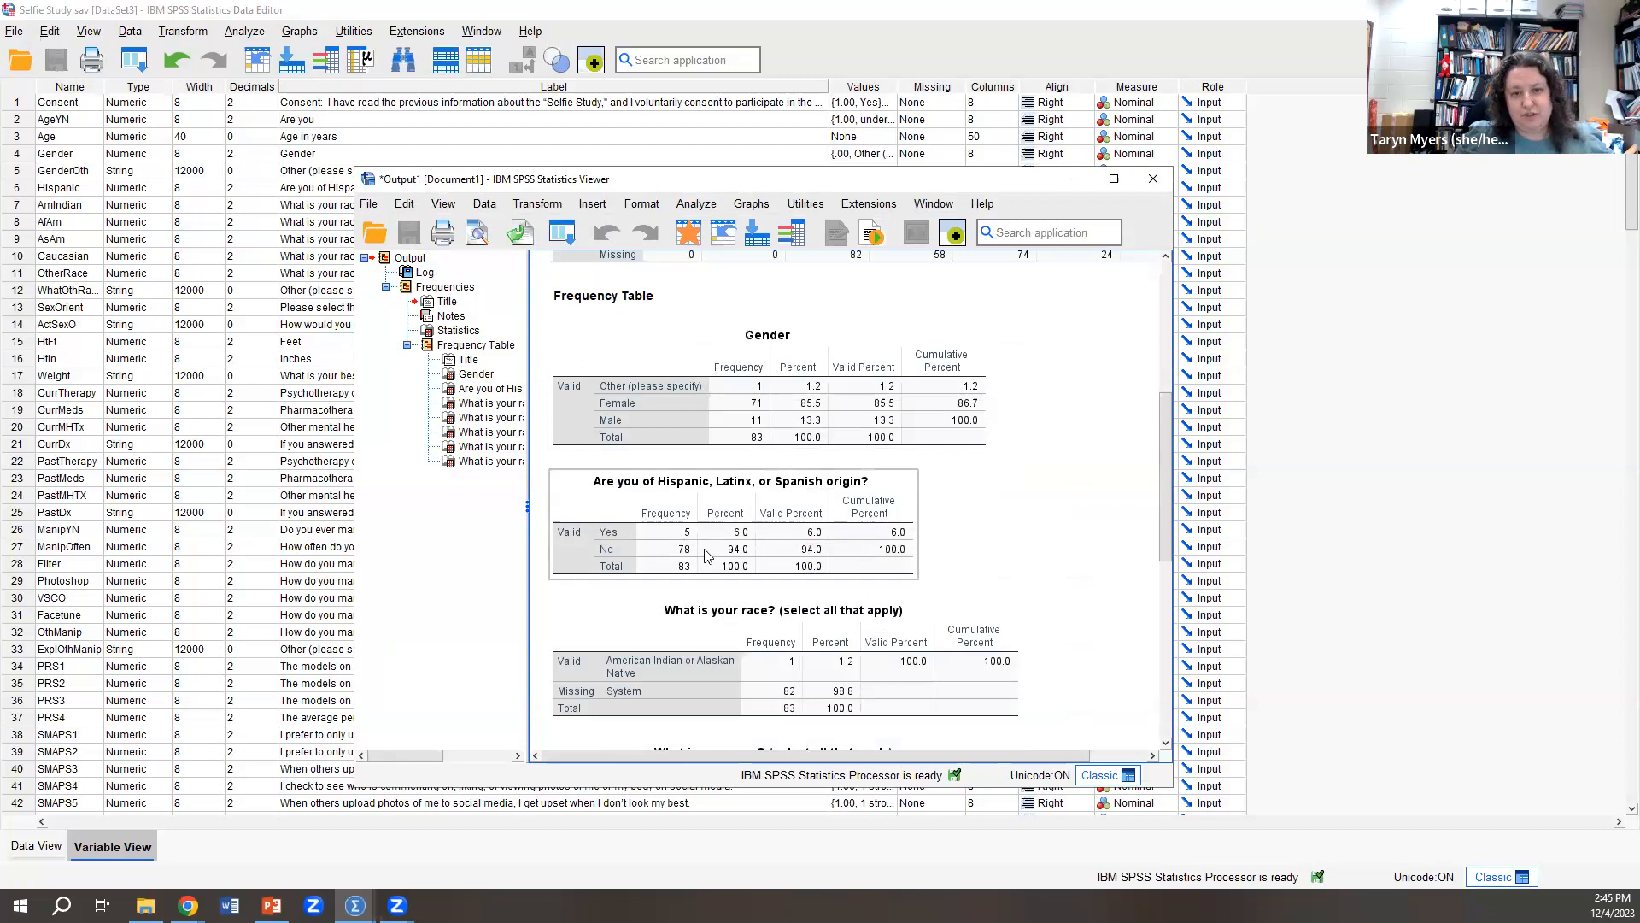
left_click(1090, 465)
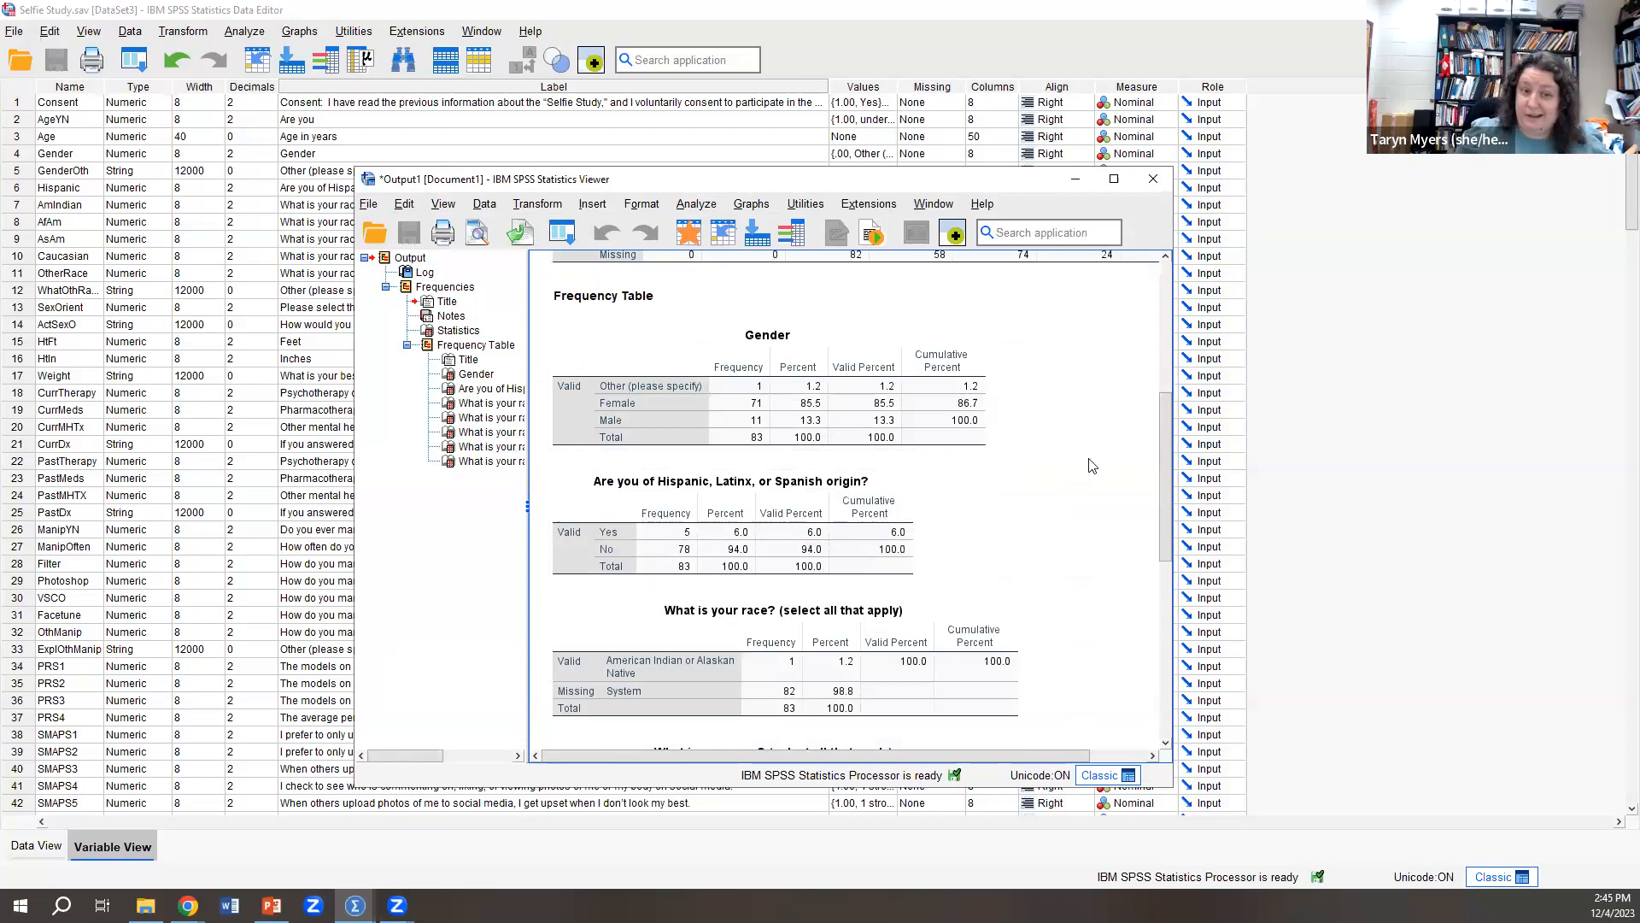
scroll(1092, 465, "down", 3)
left_click(652, 551)
left_click(1083, 451)
Step: Examine the race frequency tables for African American, Asian, Caucasian and other race
scroll(1085, 450, "down", 3)
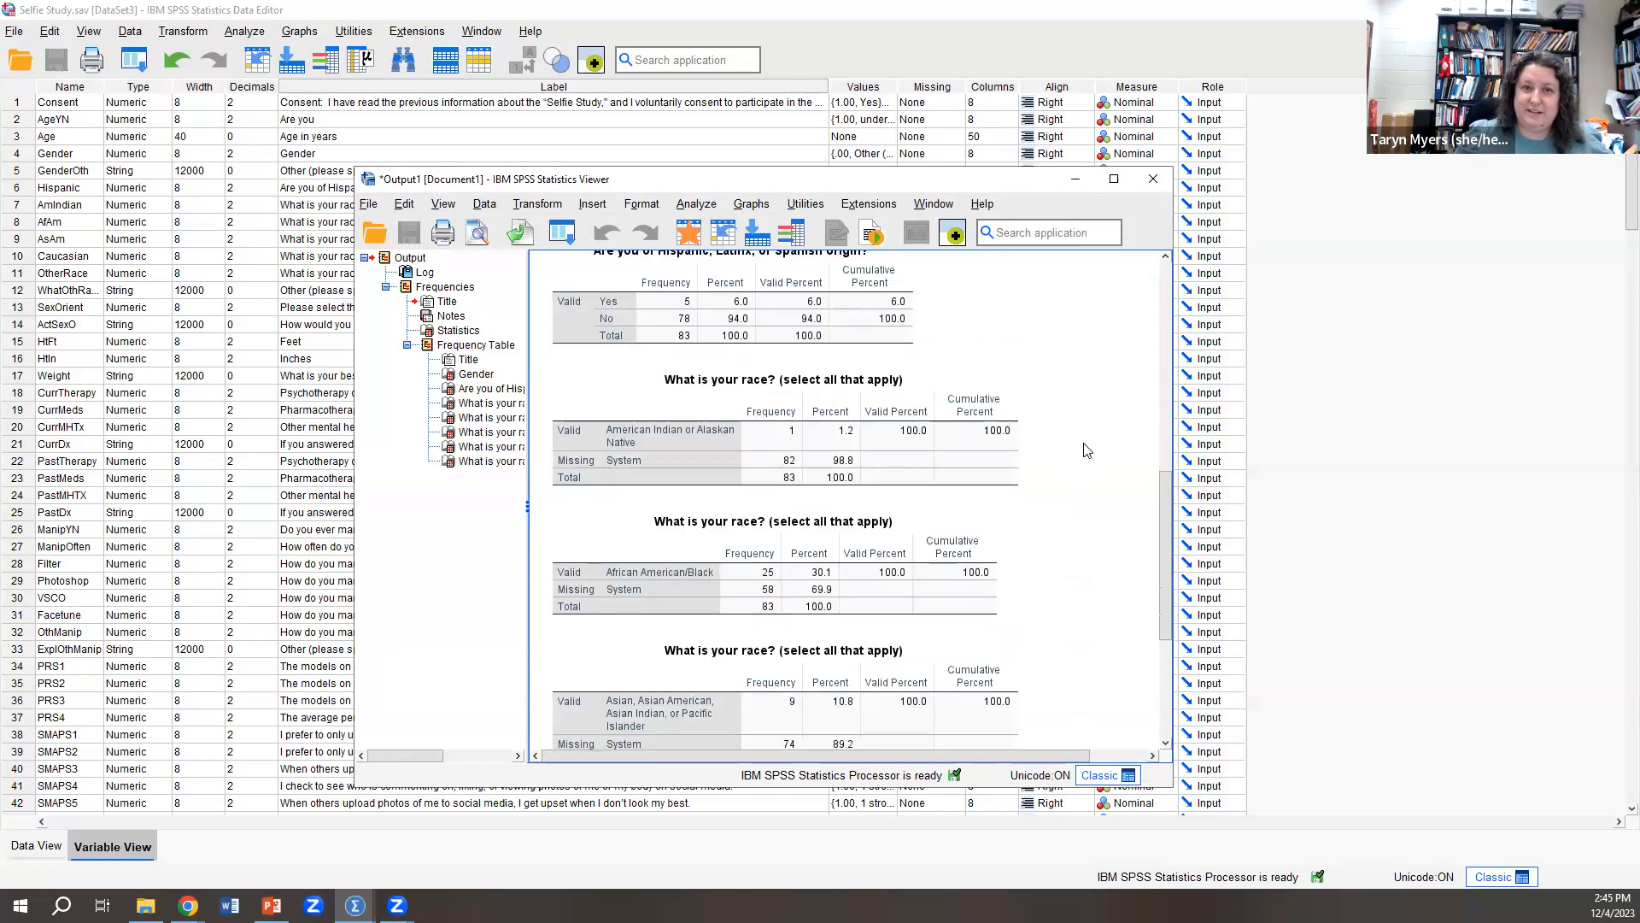
left_click(748, 511)
left_click(1066, 459)
scroll(1066, 459, "down", 3)
left_click(749, 439)
left_click(749, 616)
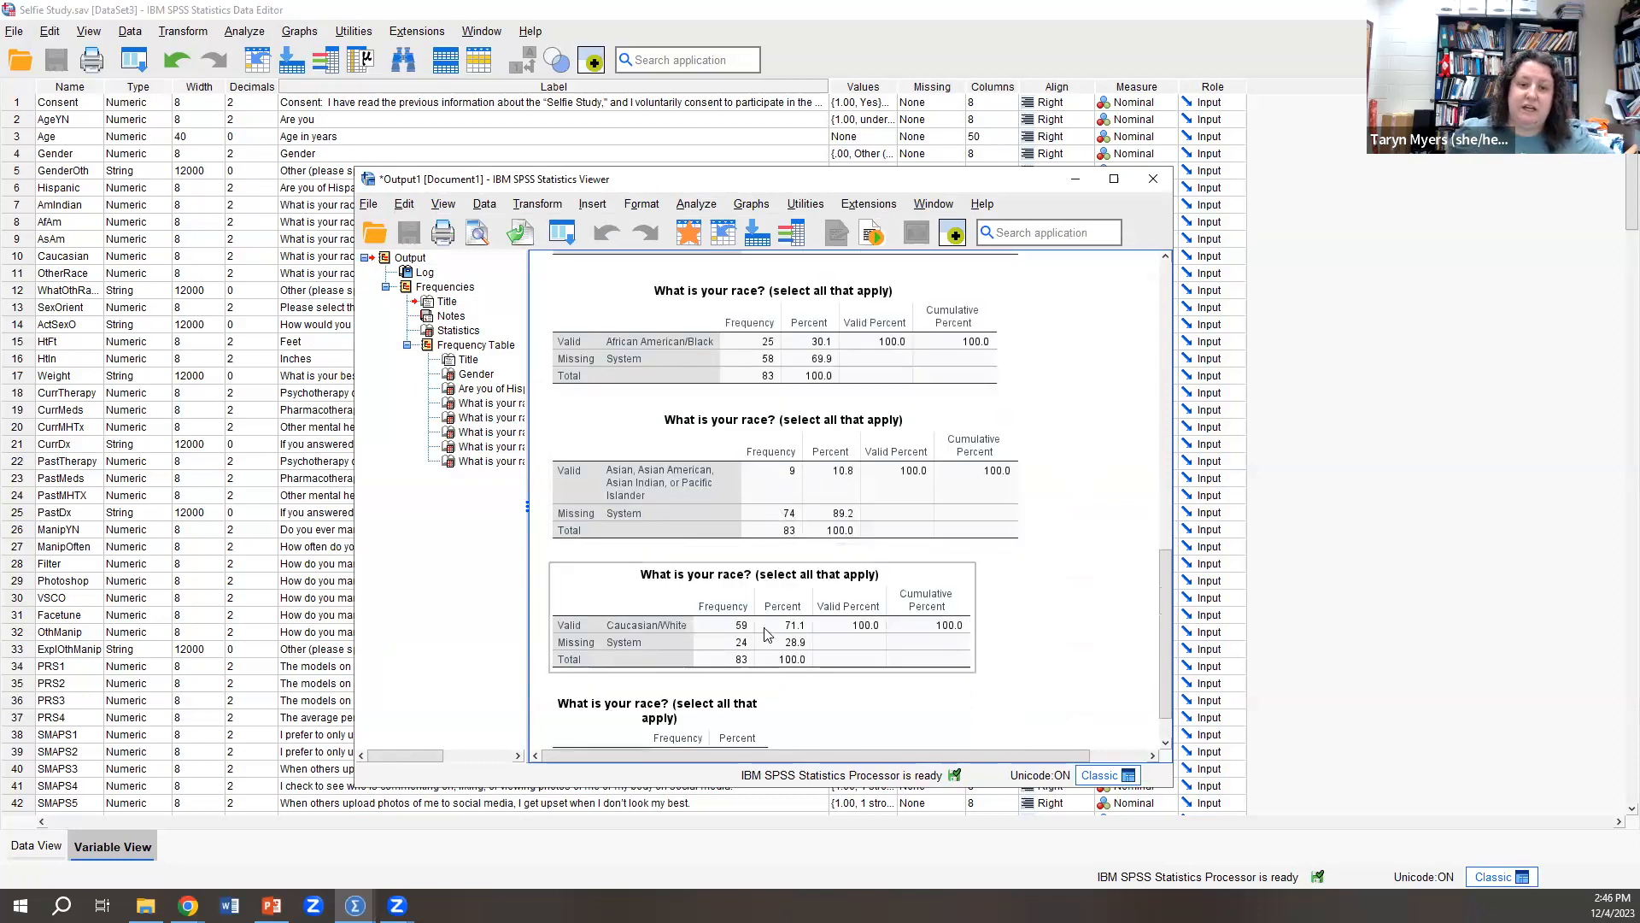
scroll(774, 571, "down", 1)
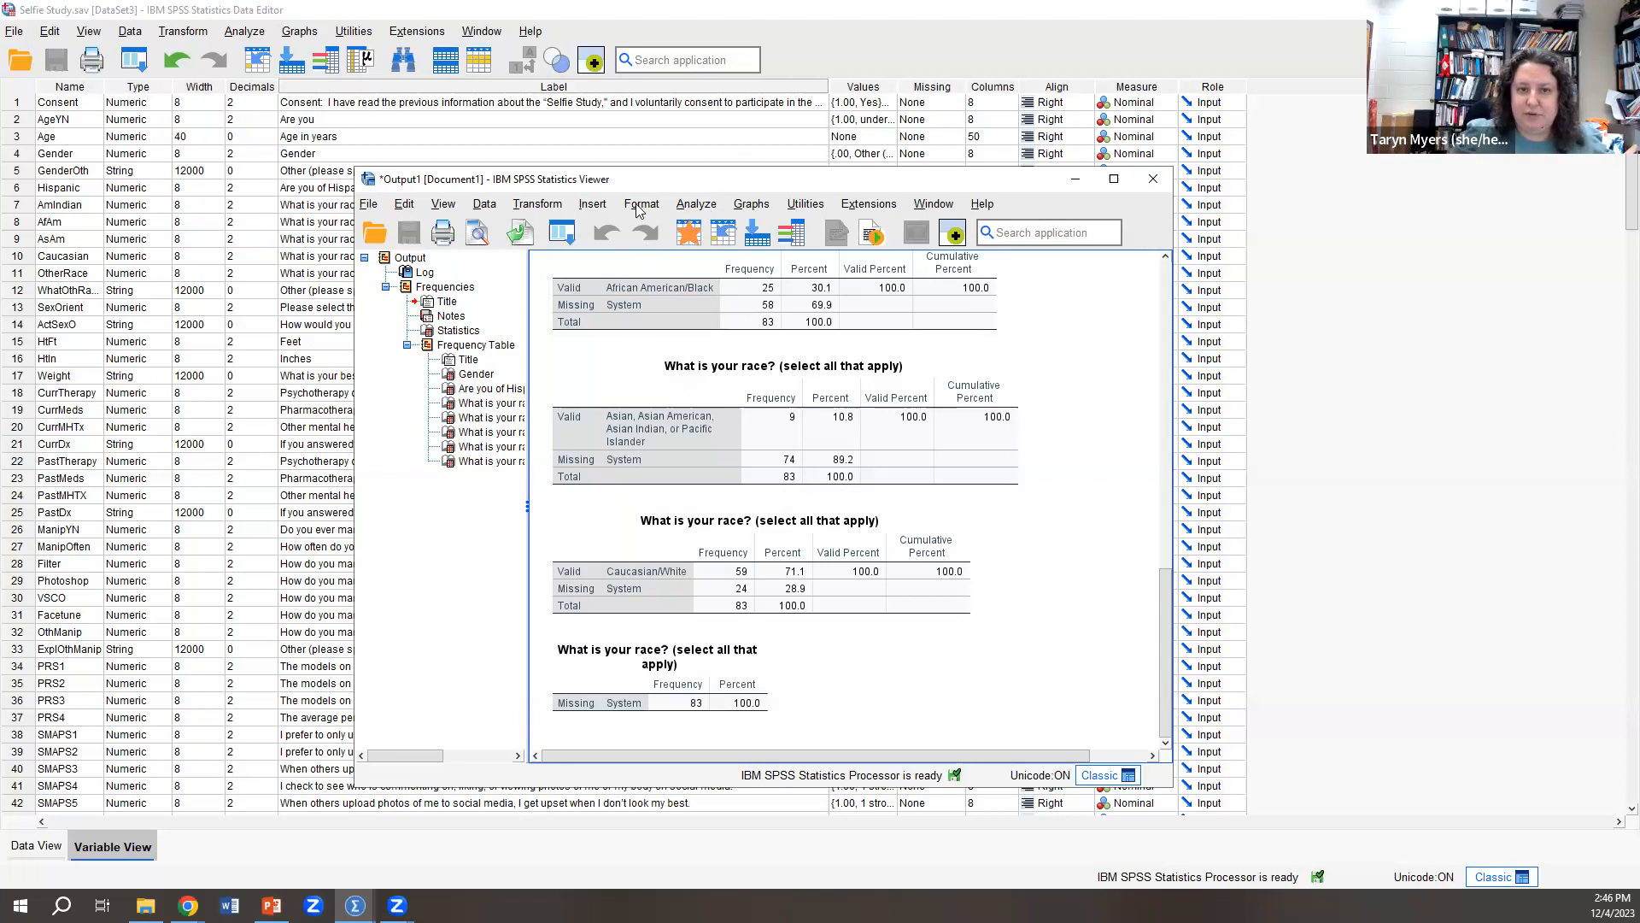
Step: Run a Descriptives analysis on the Age variable from Descriptive Statistics
left_click(693, 207)
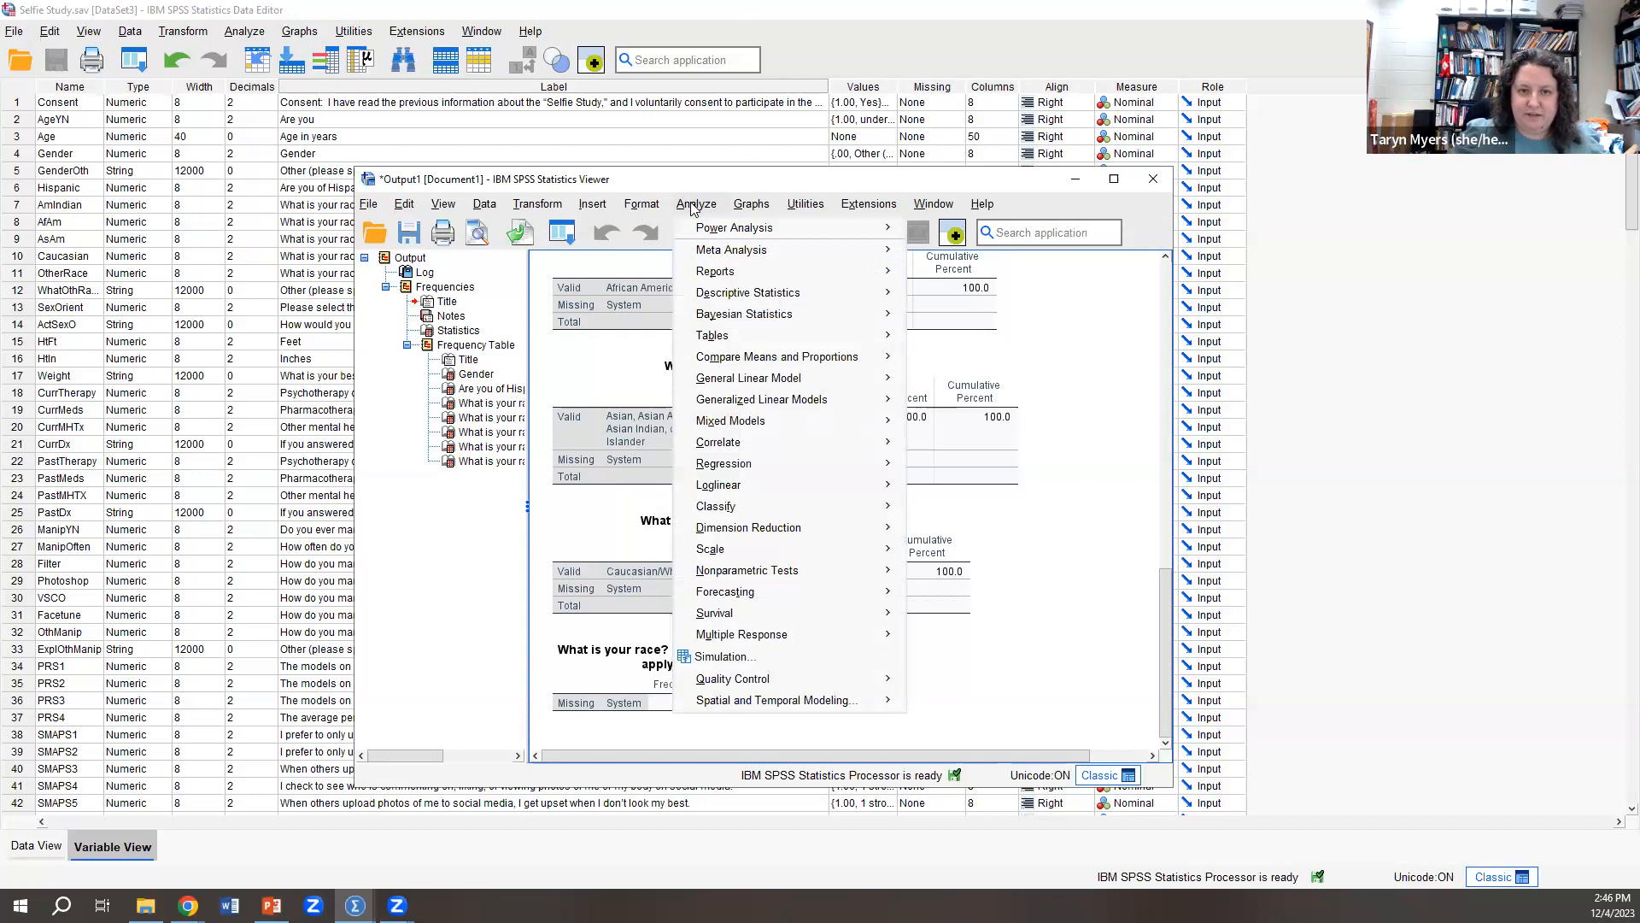
mouse_move(744, 296)
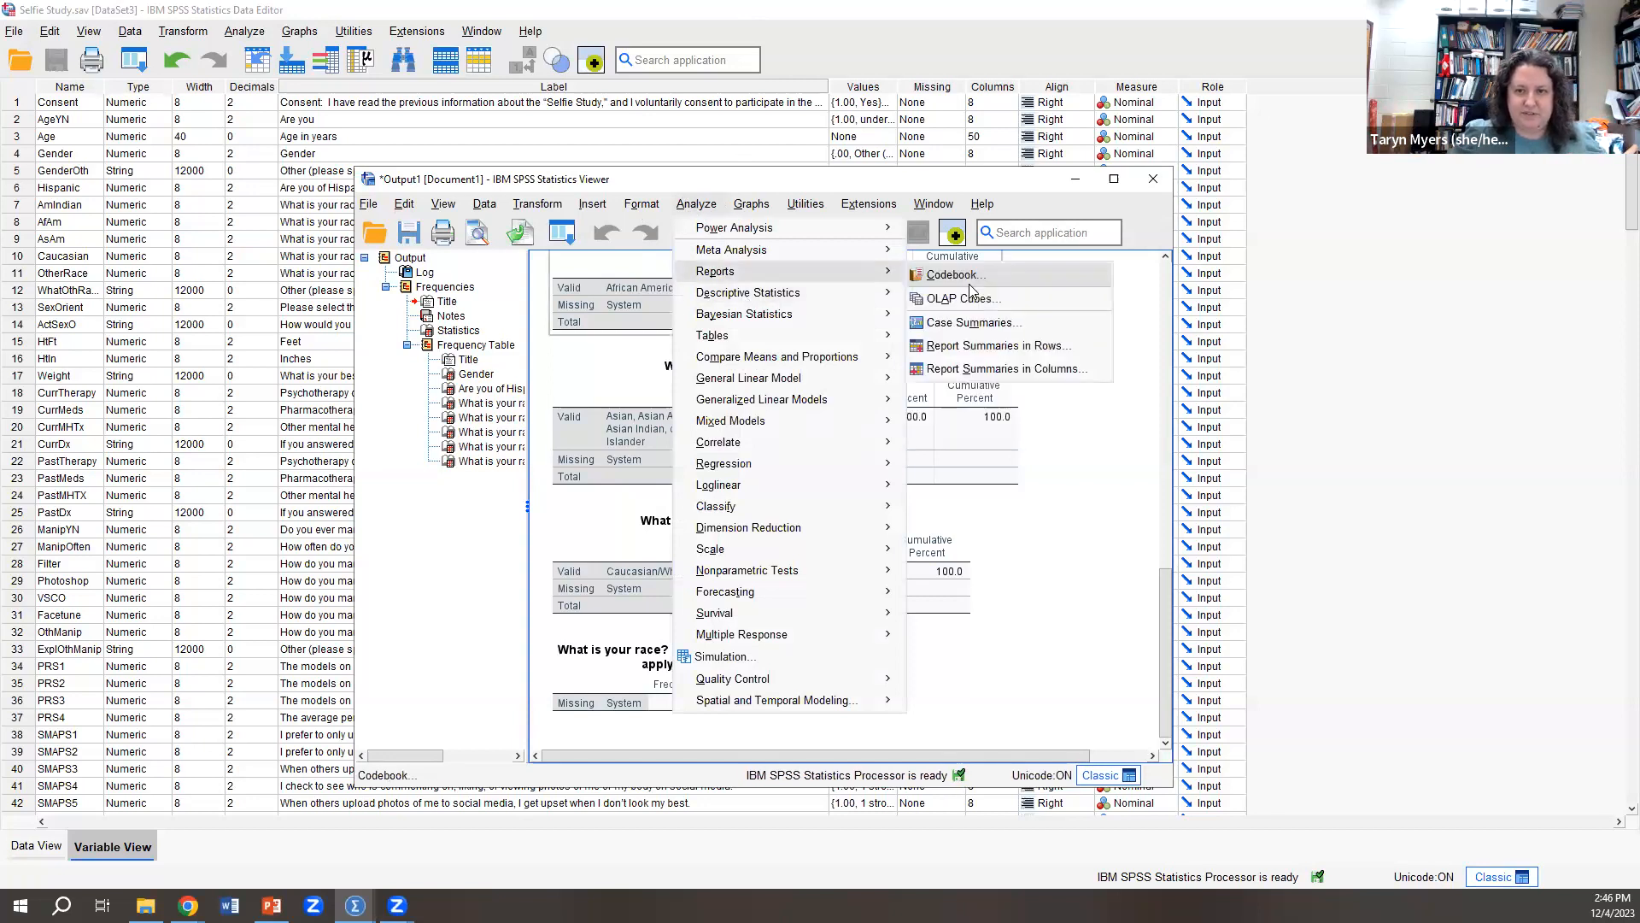
left_click(977, 320)
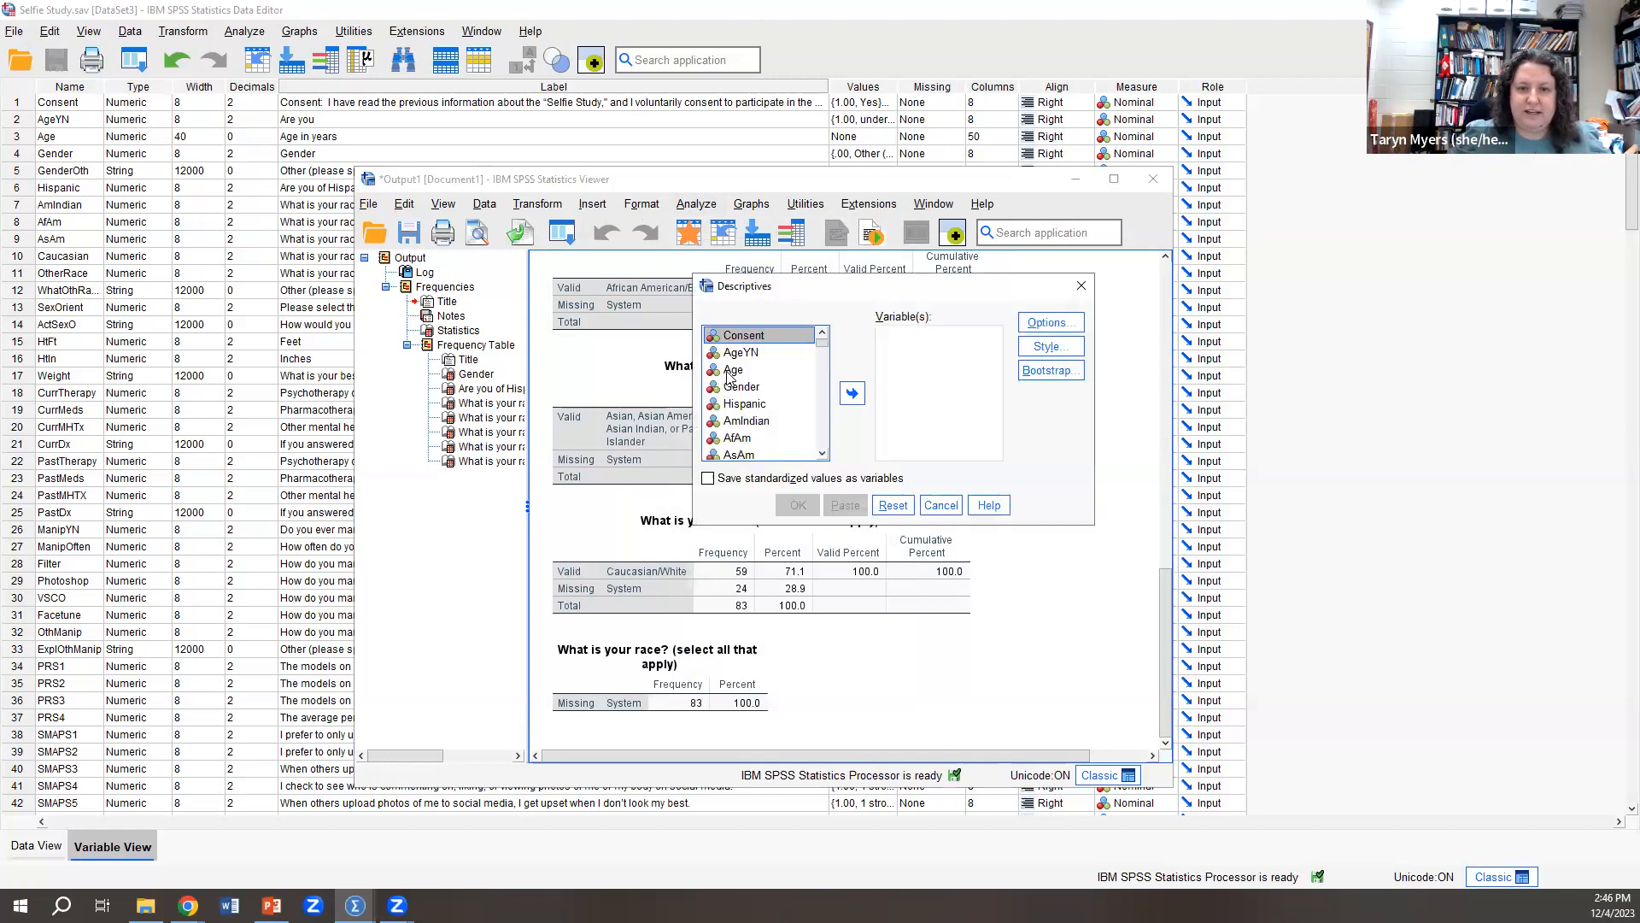
left_click(730, 370)
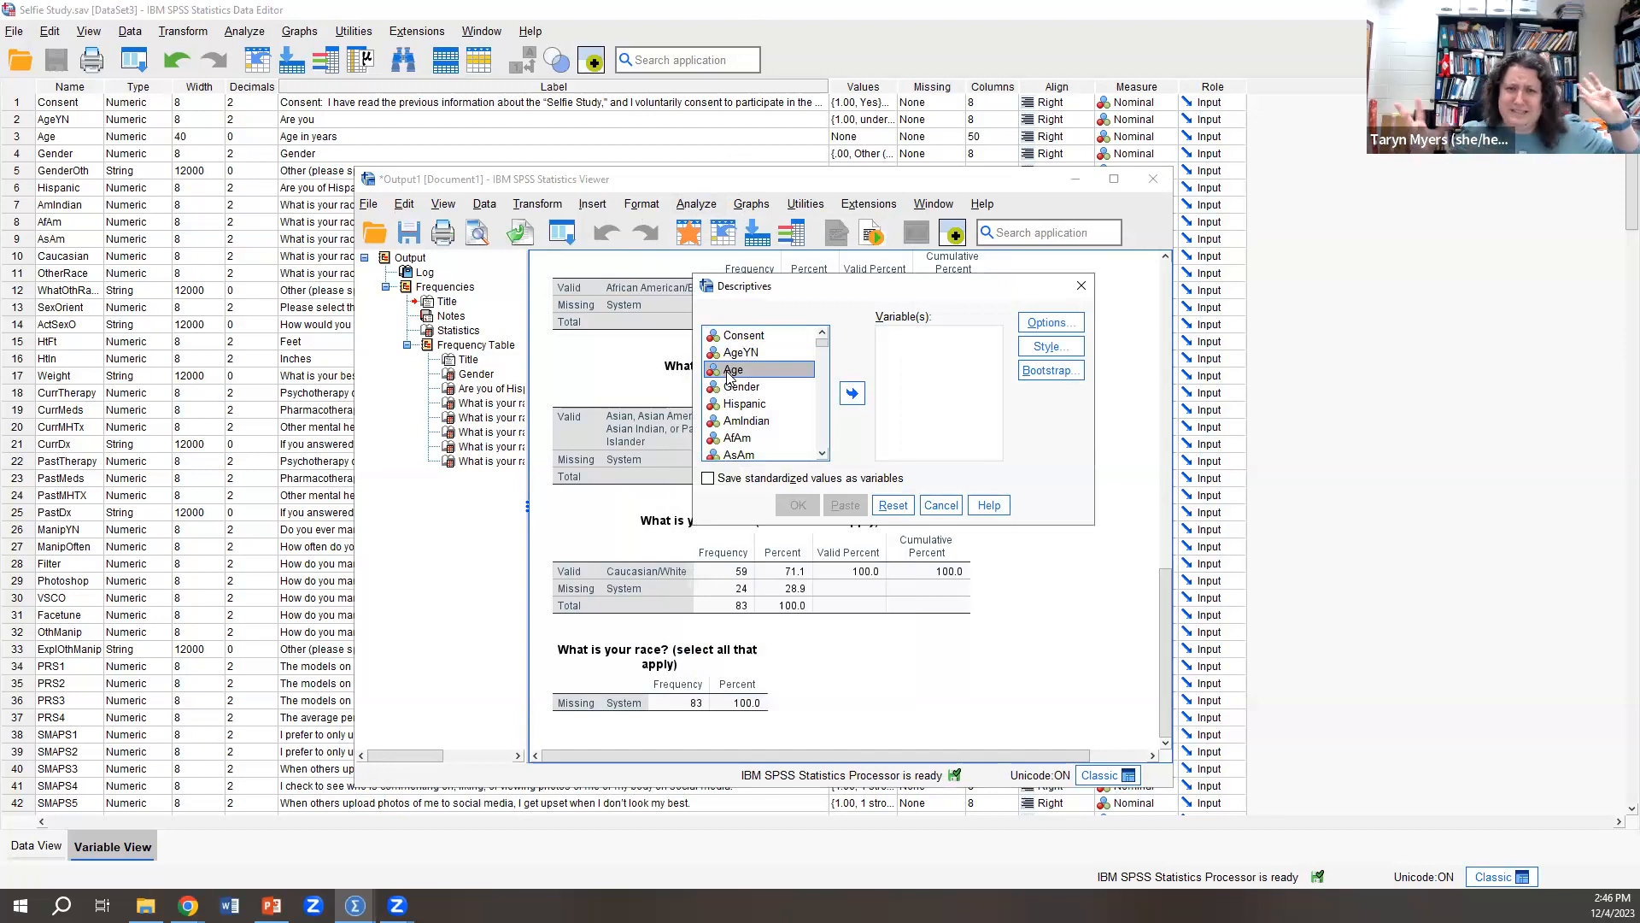
left_click(846, 395)
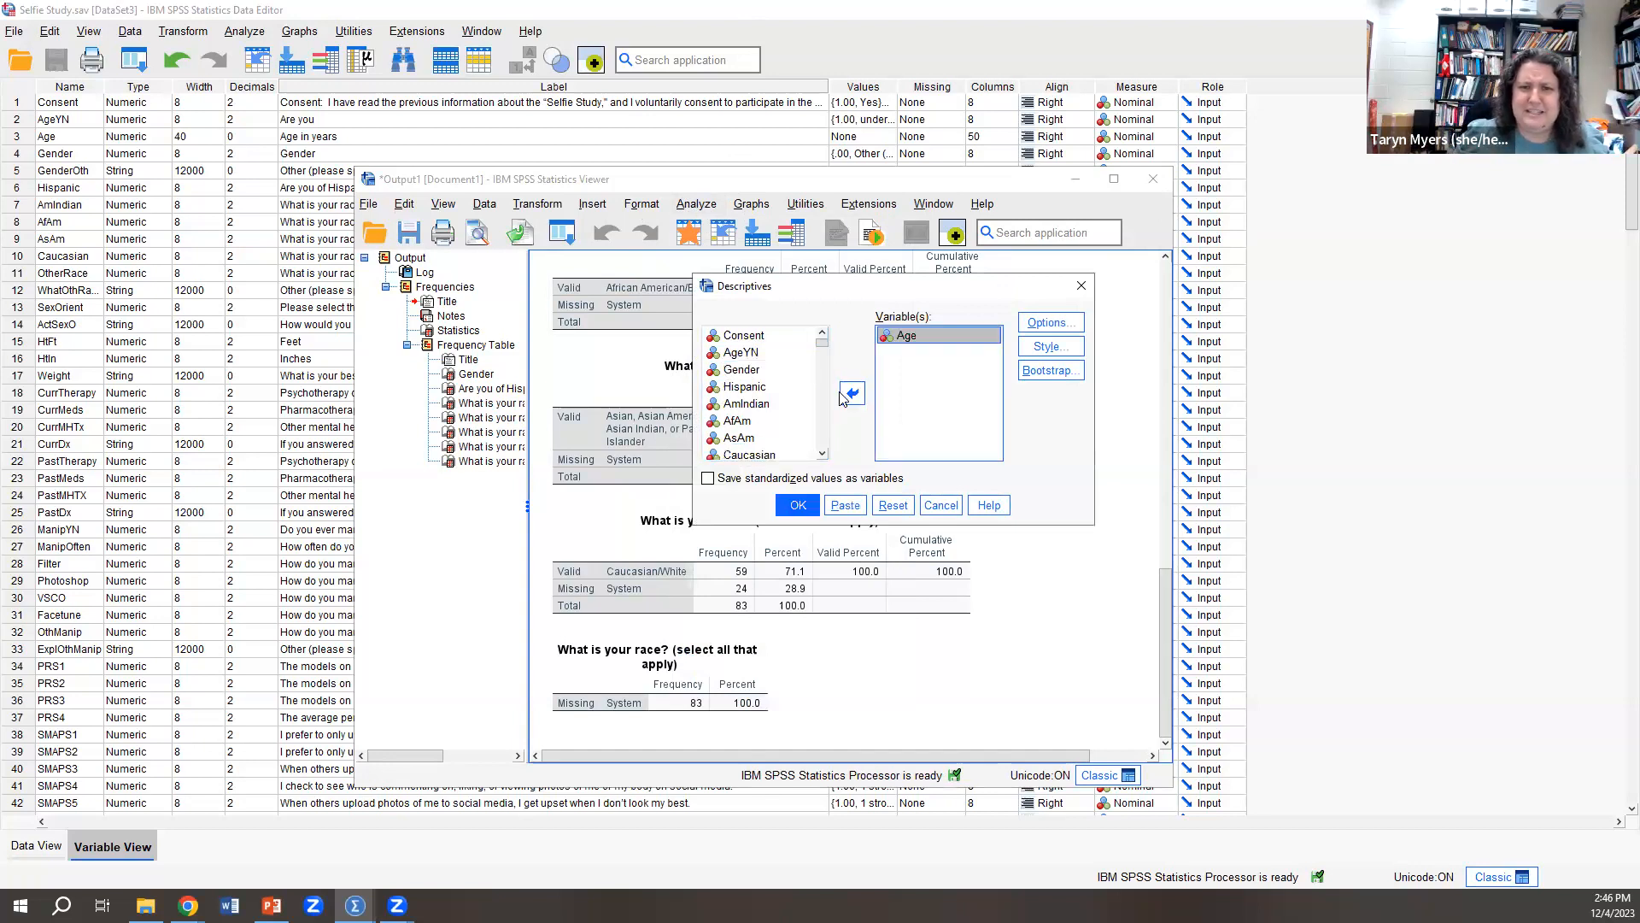
left_click(793, 508)
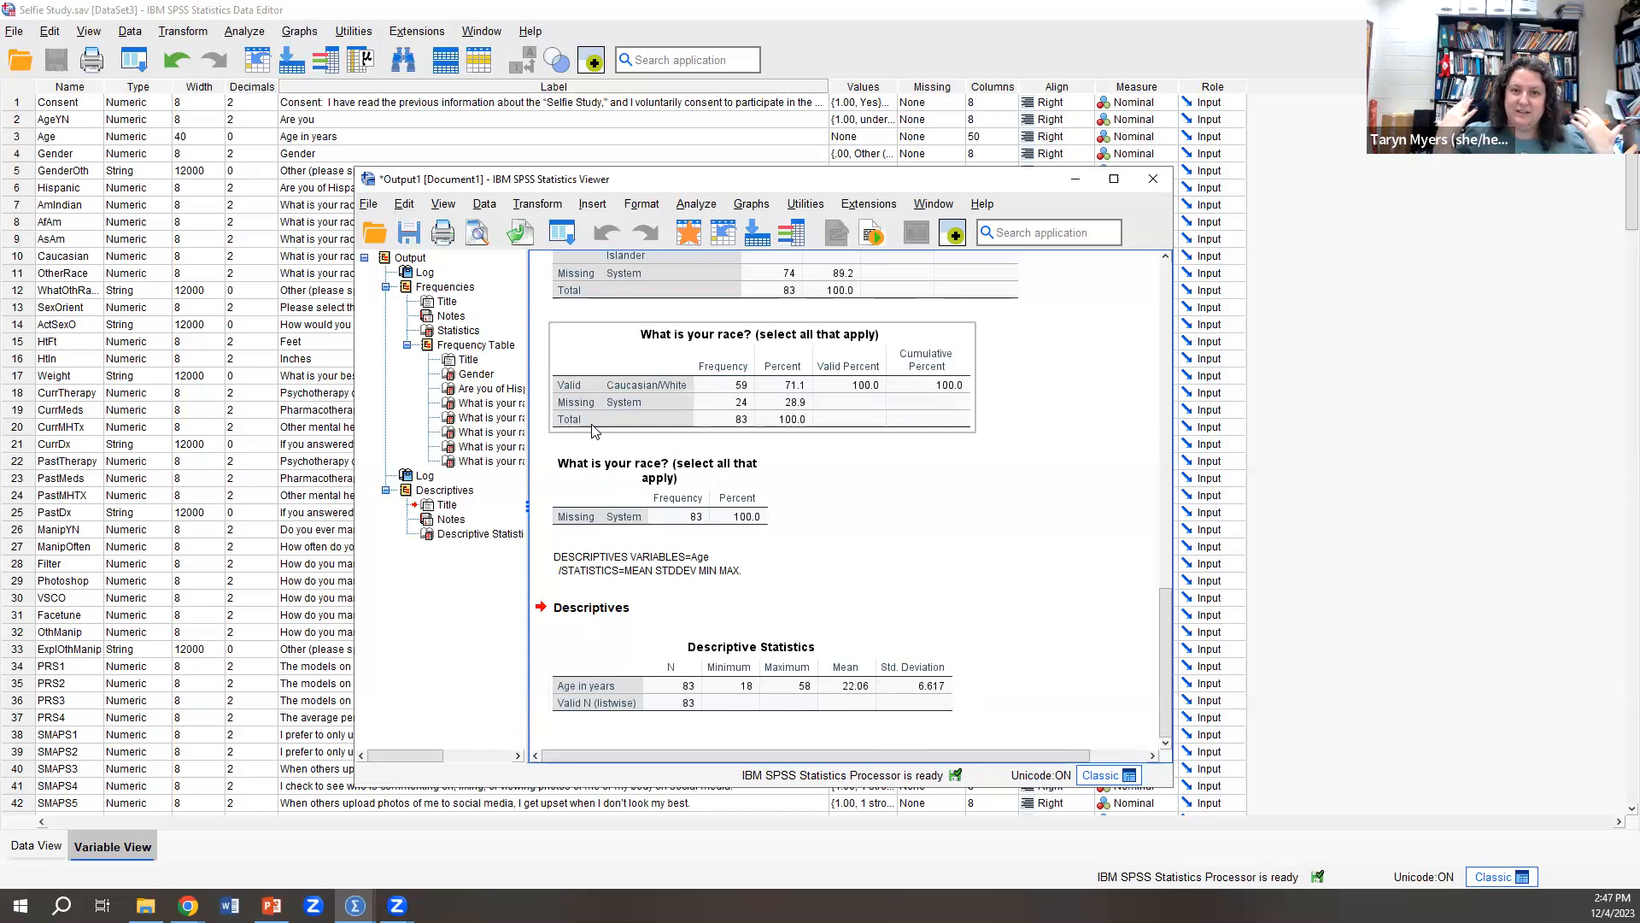
Step: Start a scale Reliability Analysis and add SMAPS1 through SMAPS18 as its items
left_click(697, 205)
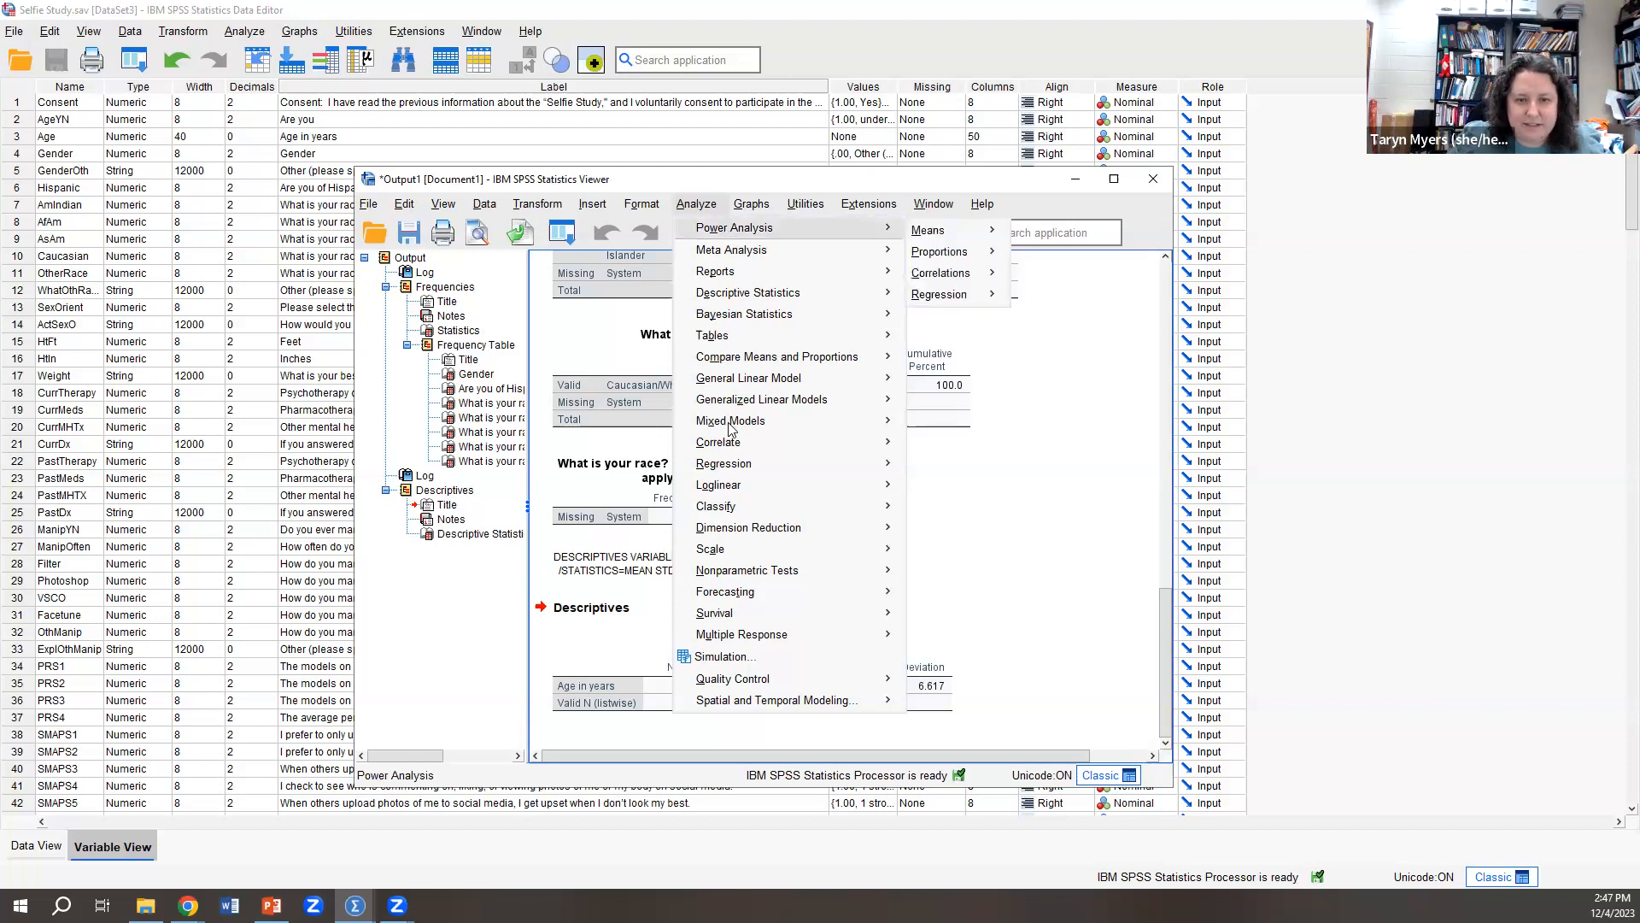
mouse_move(759, 549)
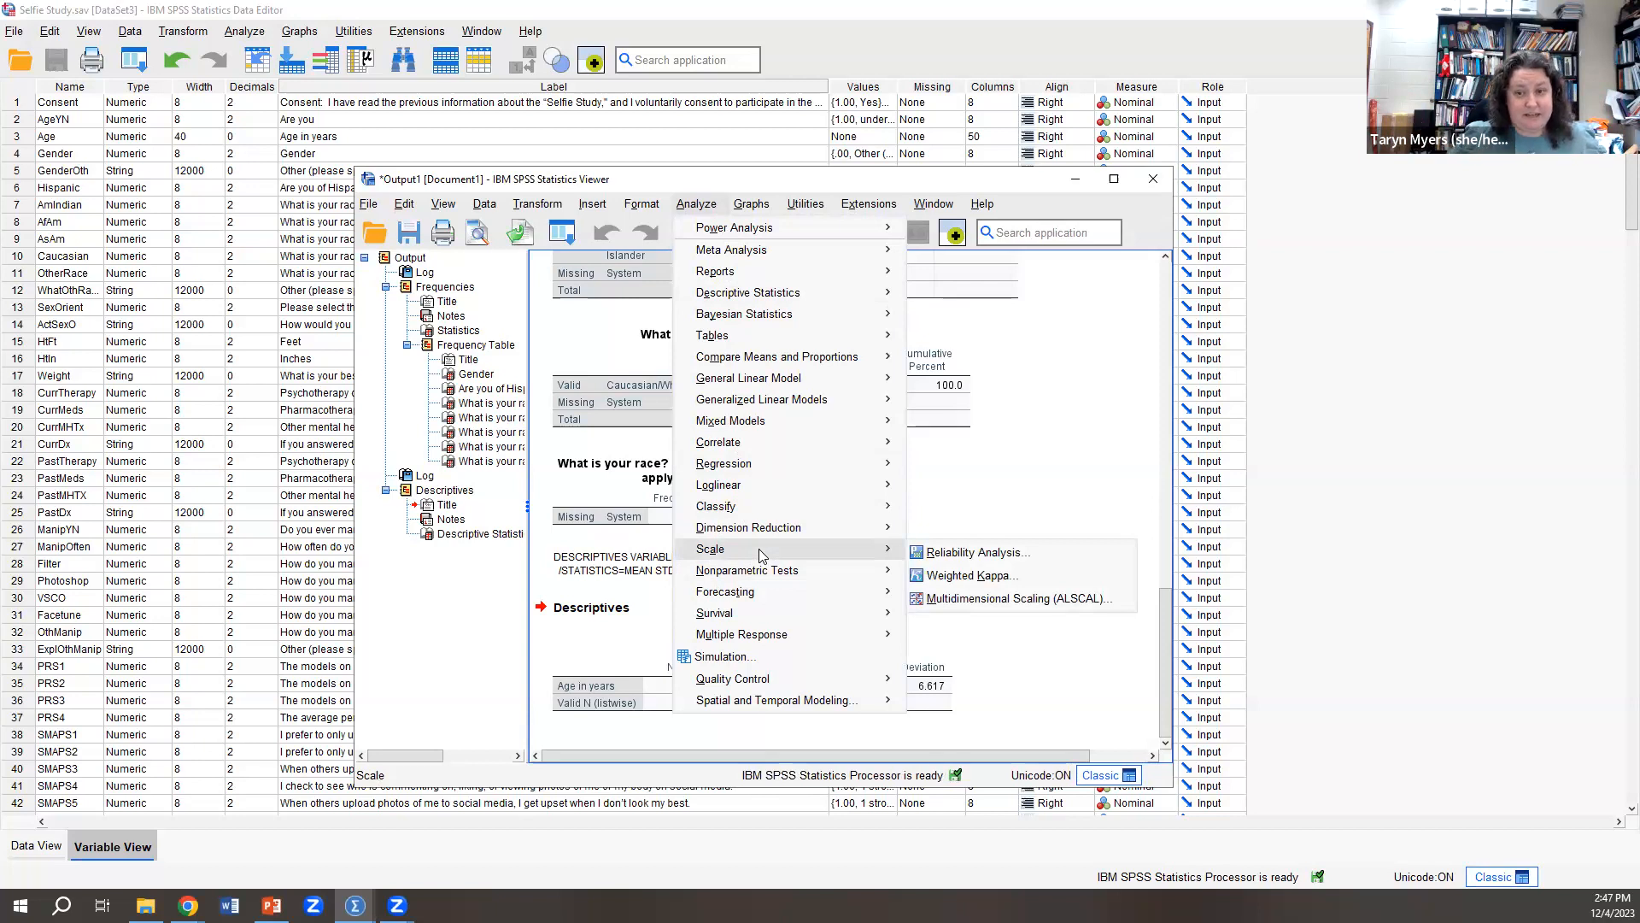
left_click(948, 554)
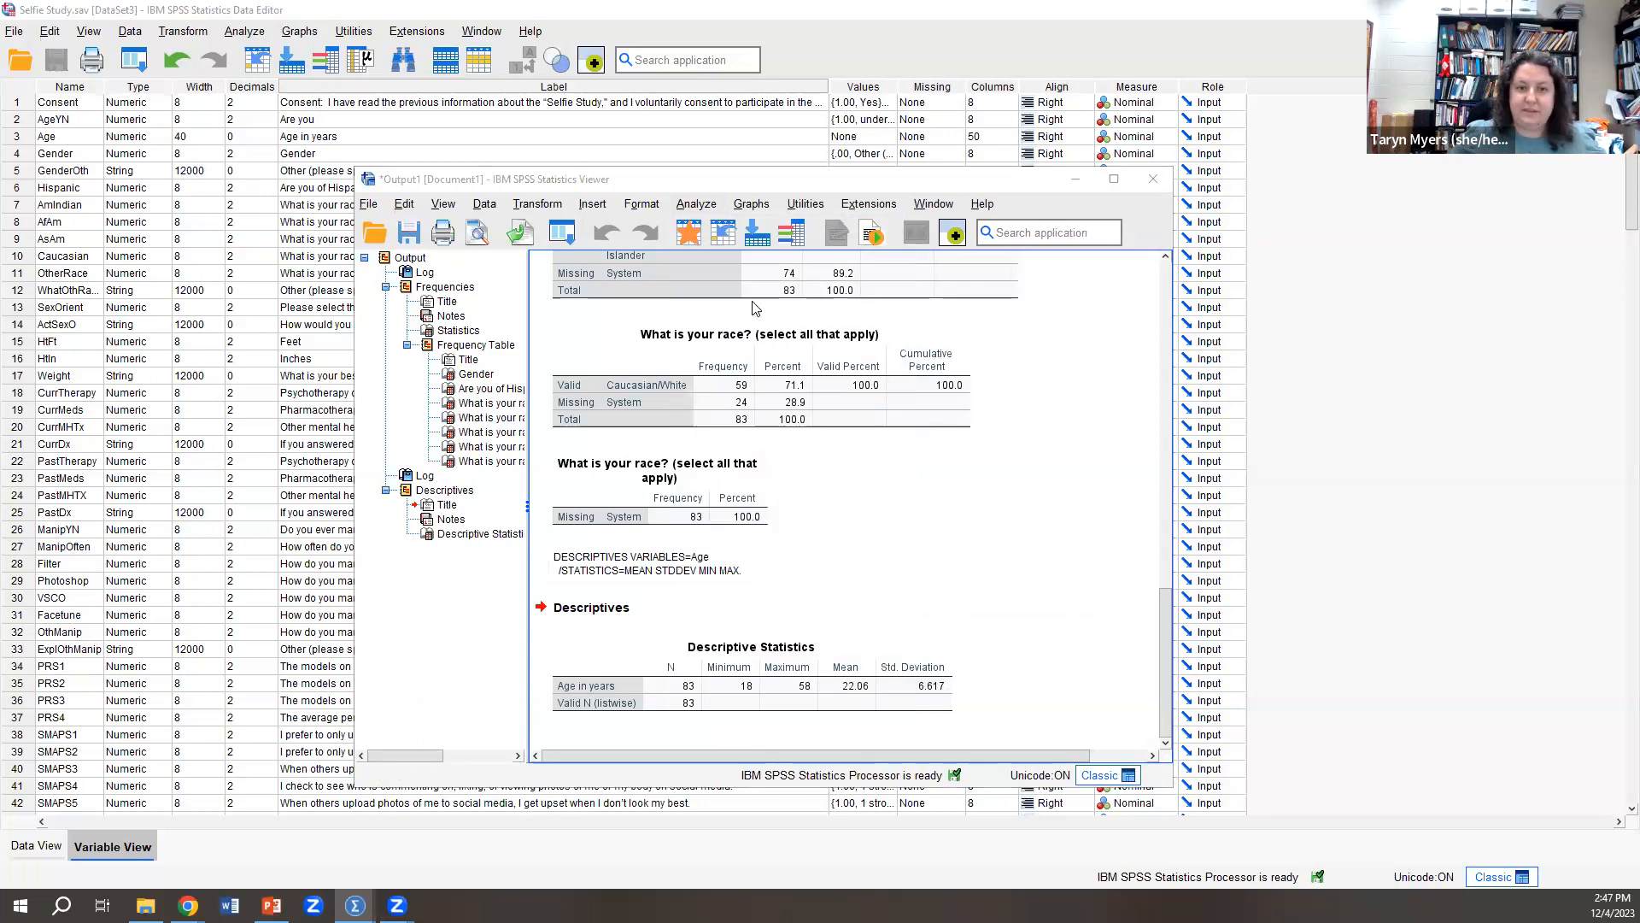
scroll(588, 400, "down", 6)
scroll(588, 400, "down", 3)
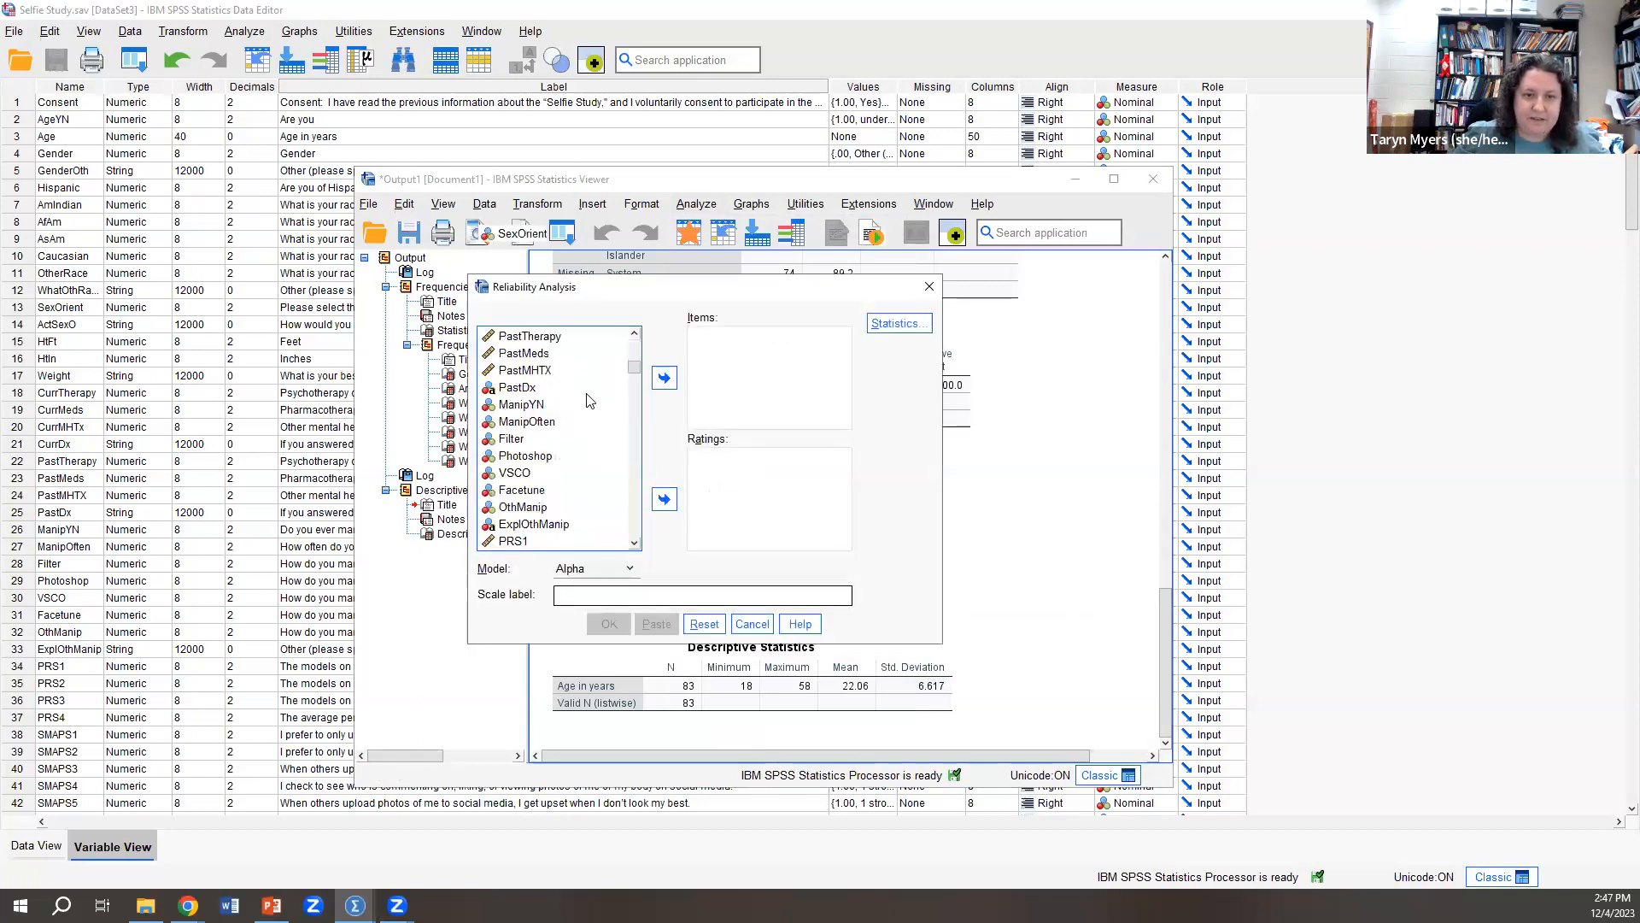
scroll(588, 400, "down", 2)
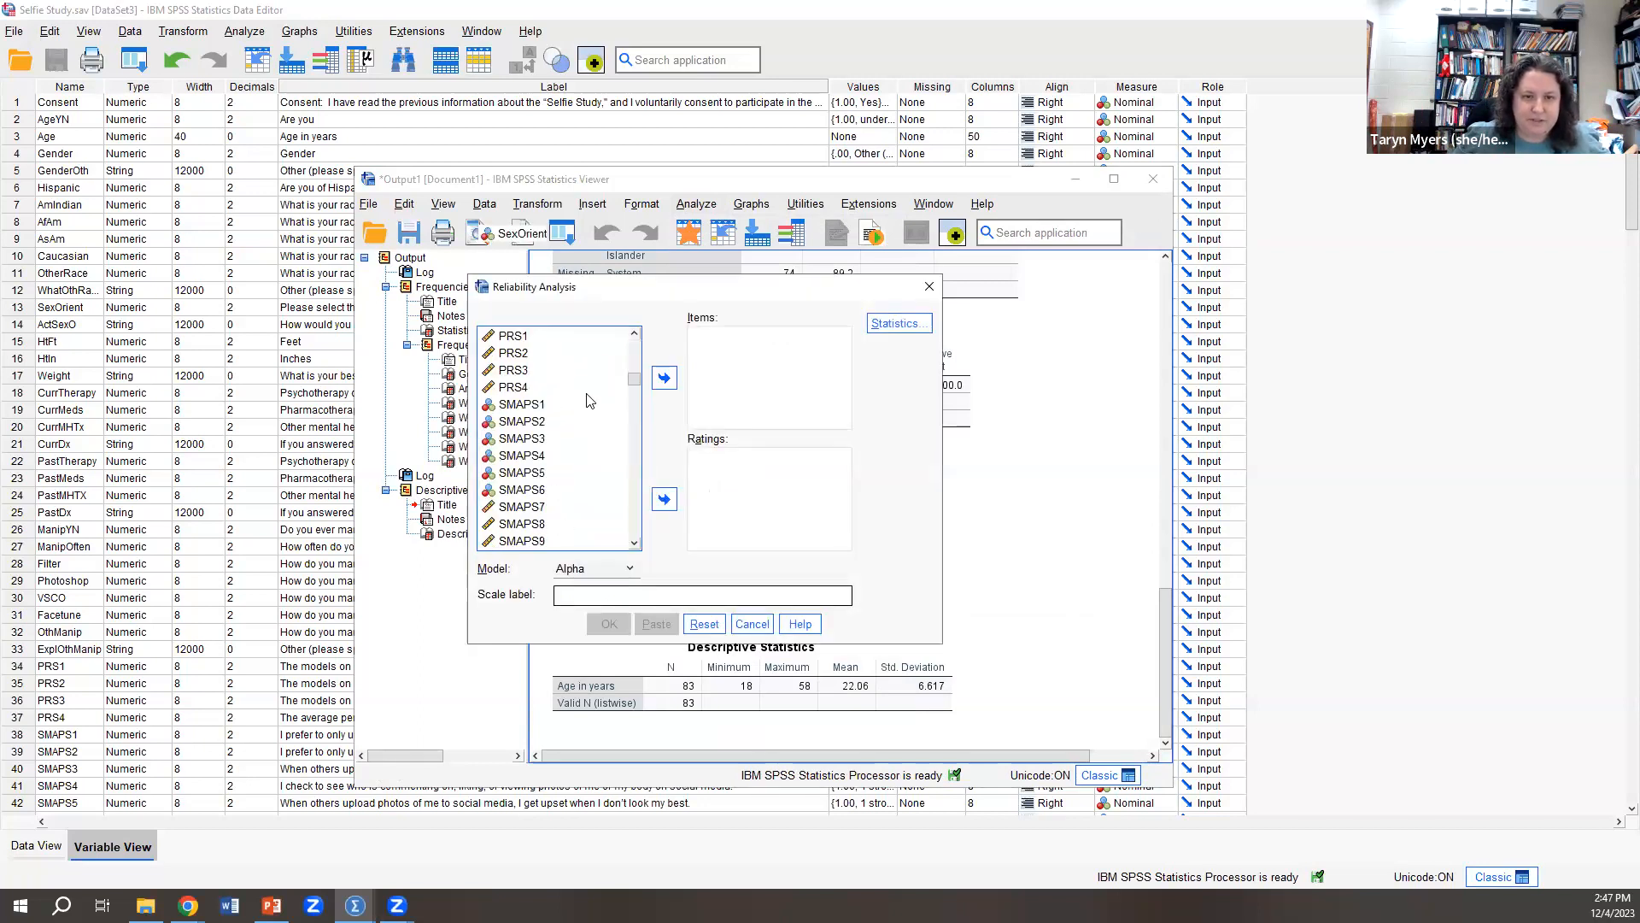
left_click(529, 404)
scroll(539, 395, "down", 1)
scroll(538, 395, "down", 3)
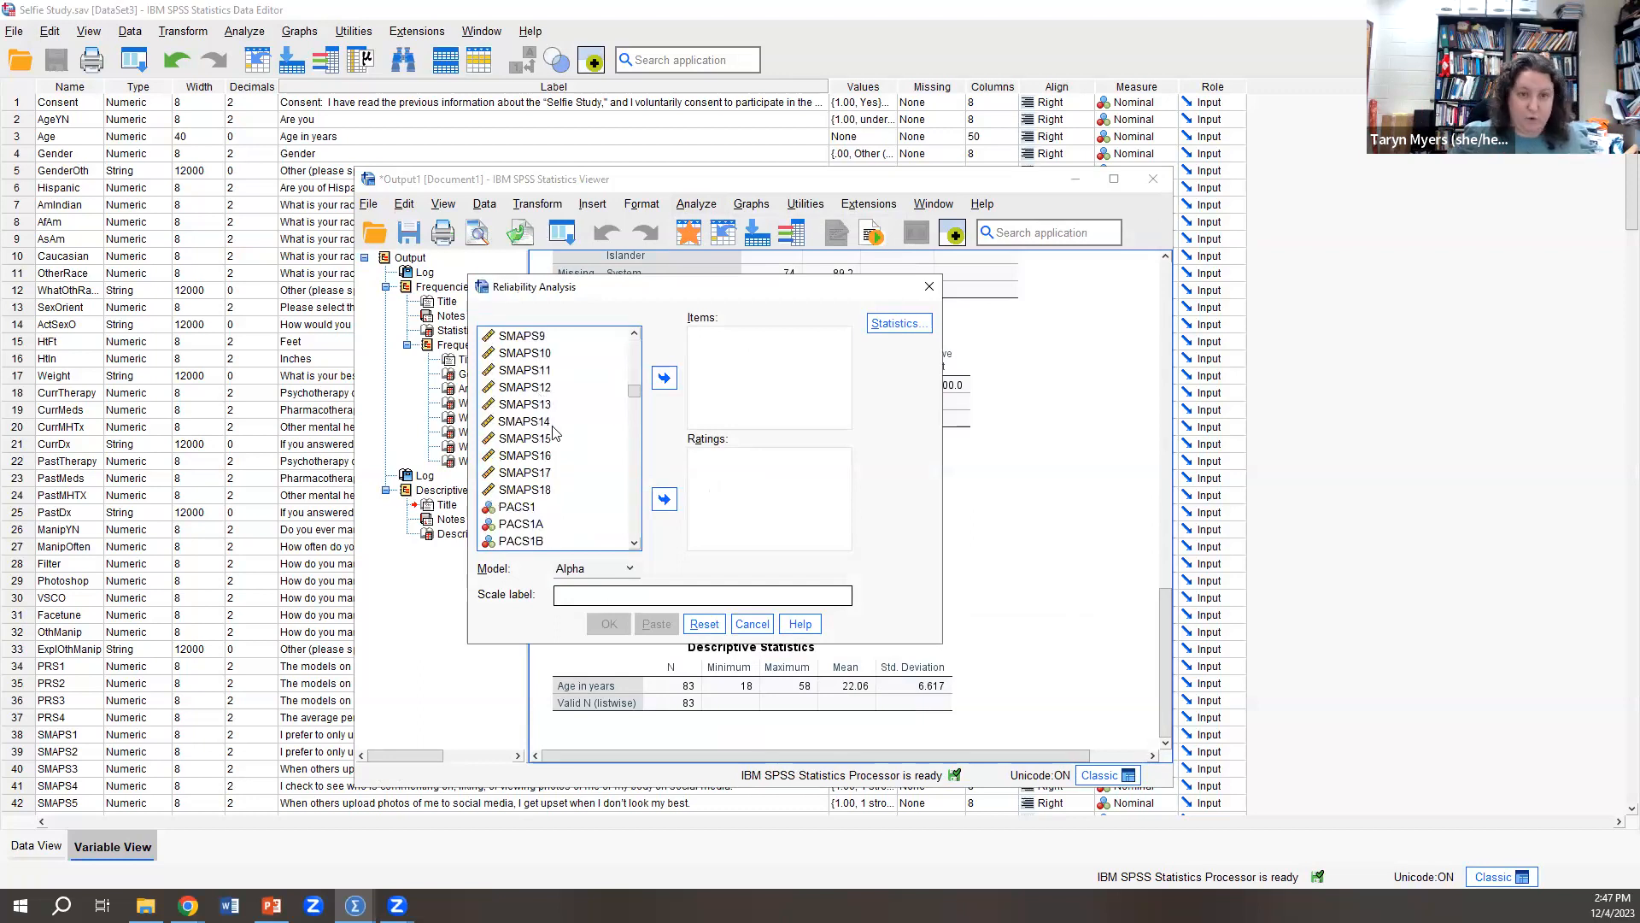
left_click(543, 490, "shift")
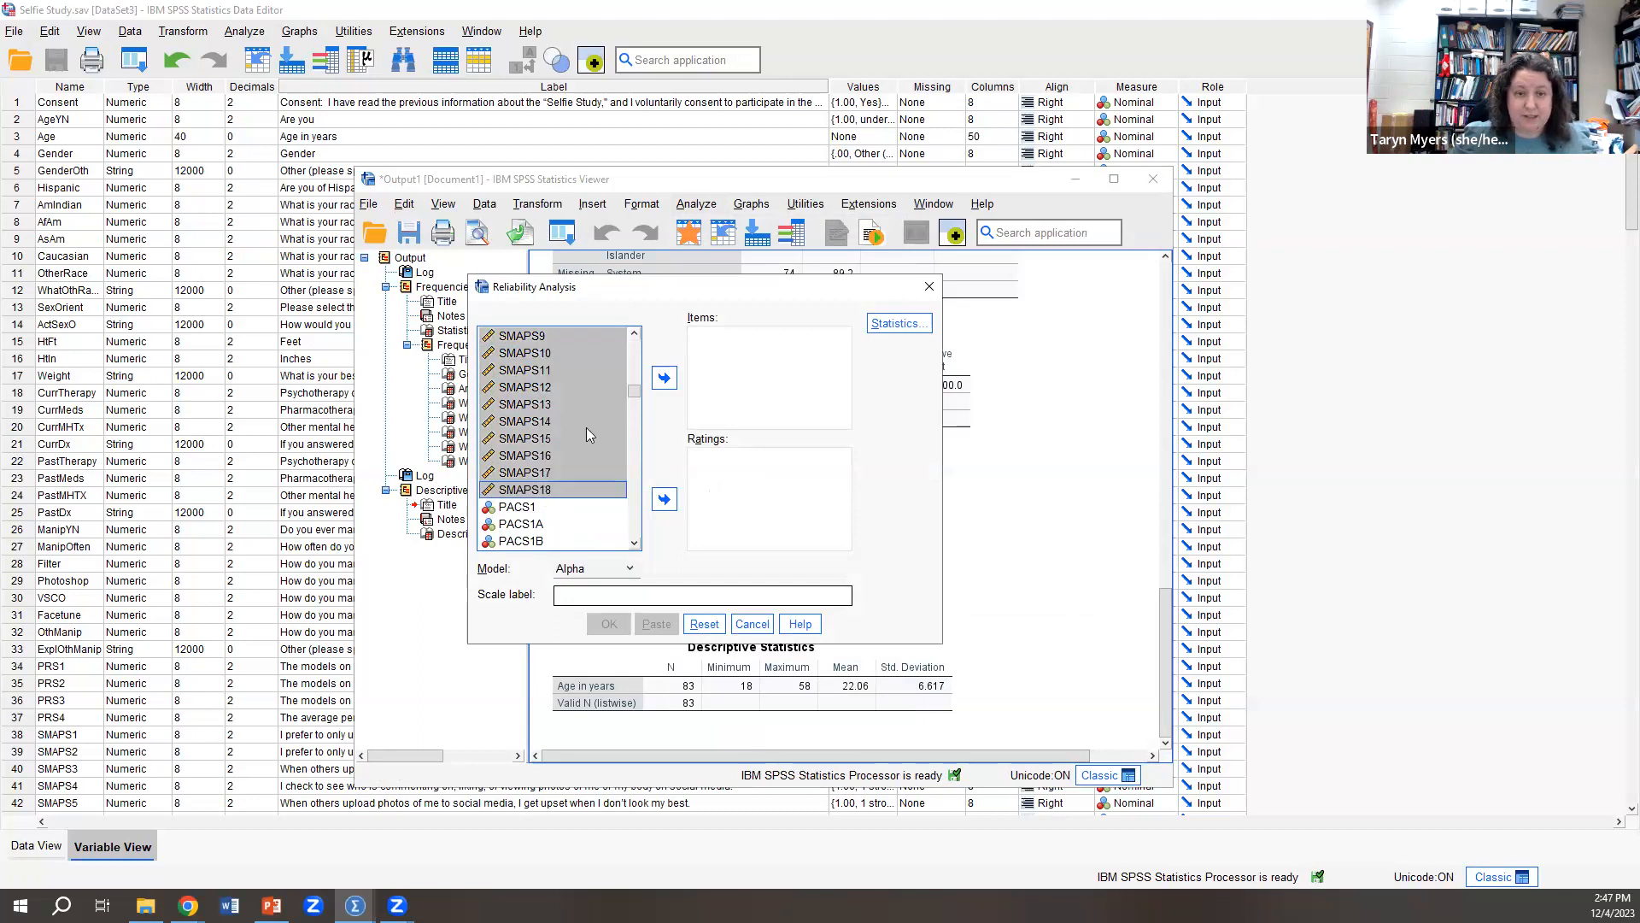
left_click(665, 381)
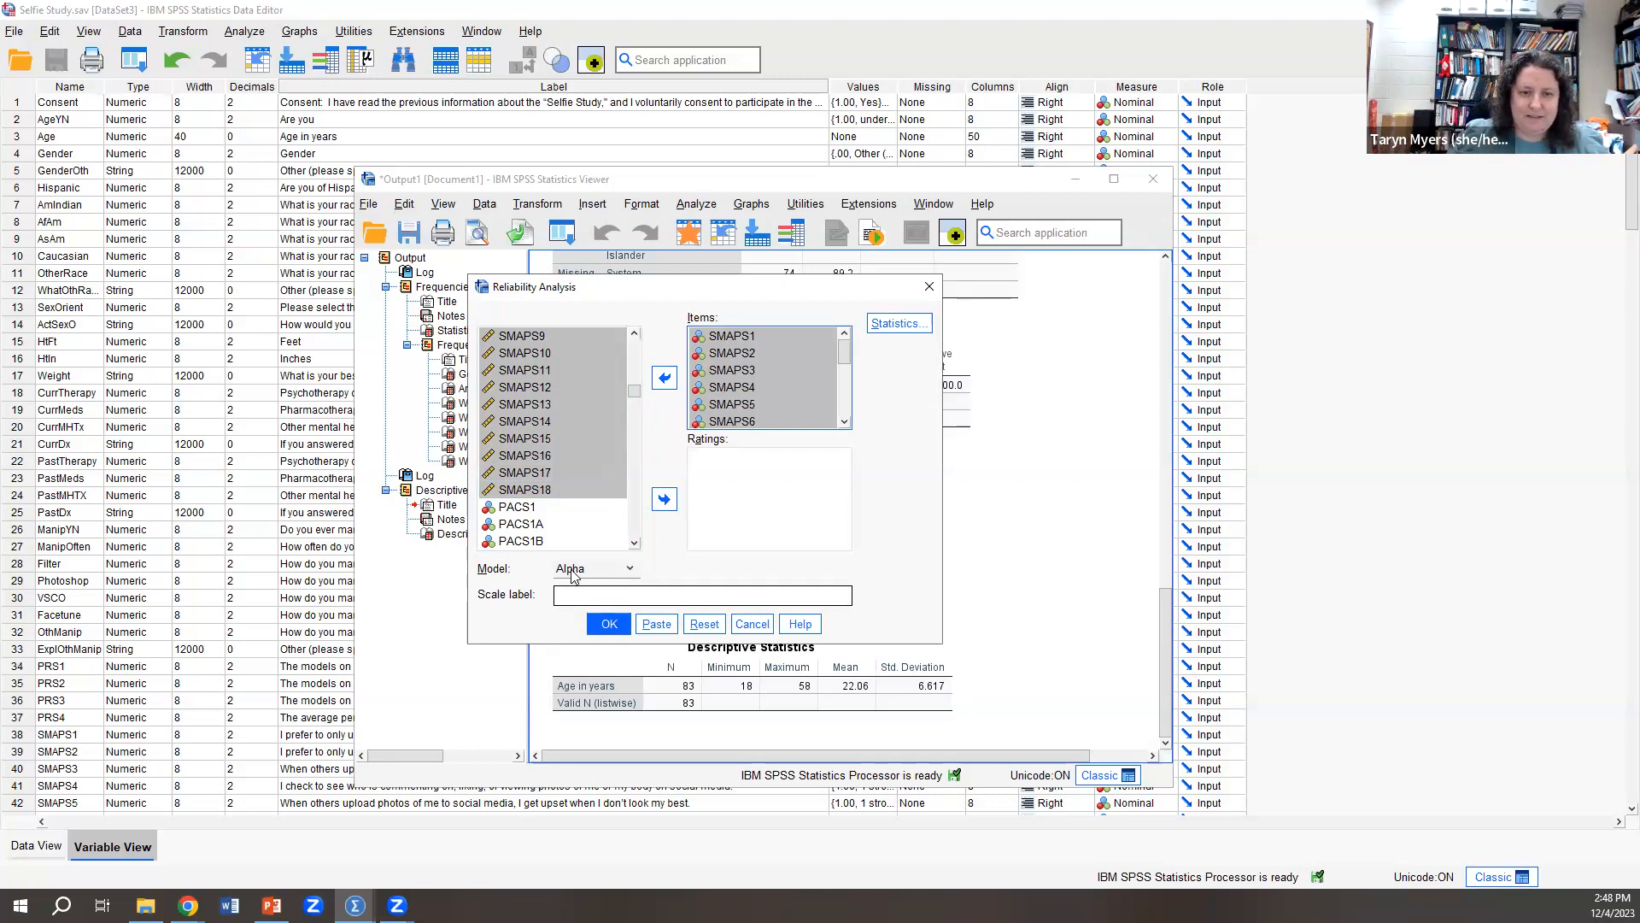
Step: Request descriptives for item, scale and scale if item deleted, and run the Alpha reliability analysis
left_click(899, 323)
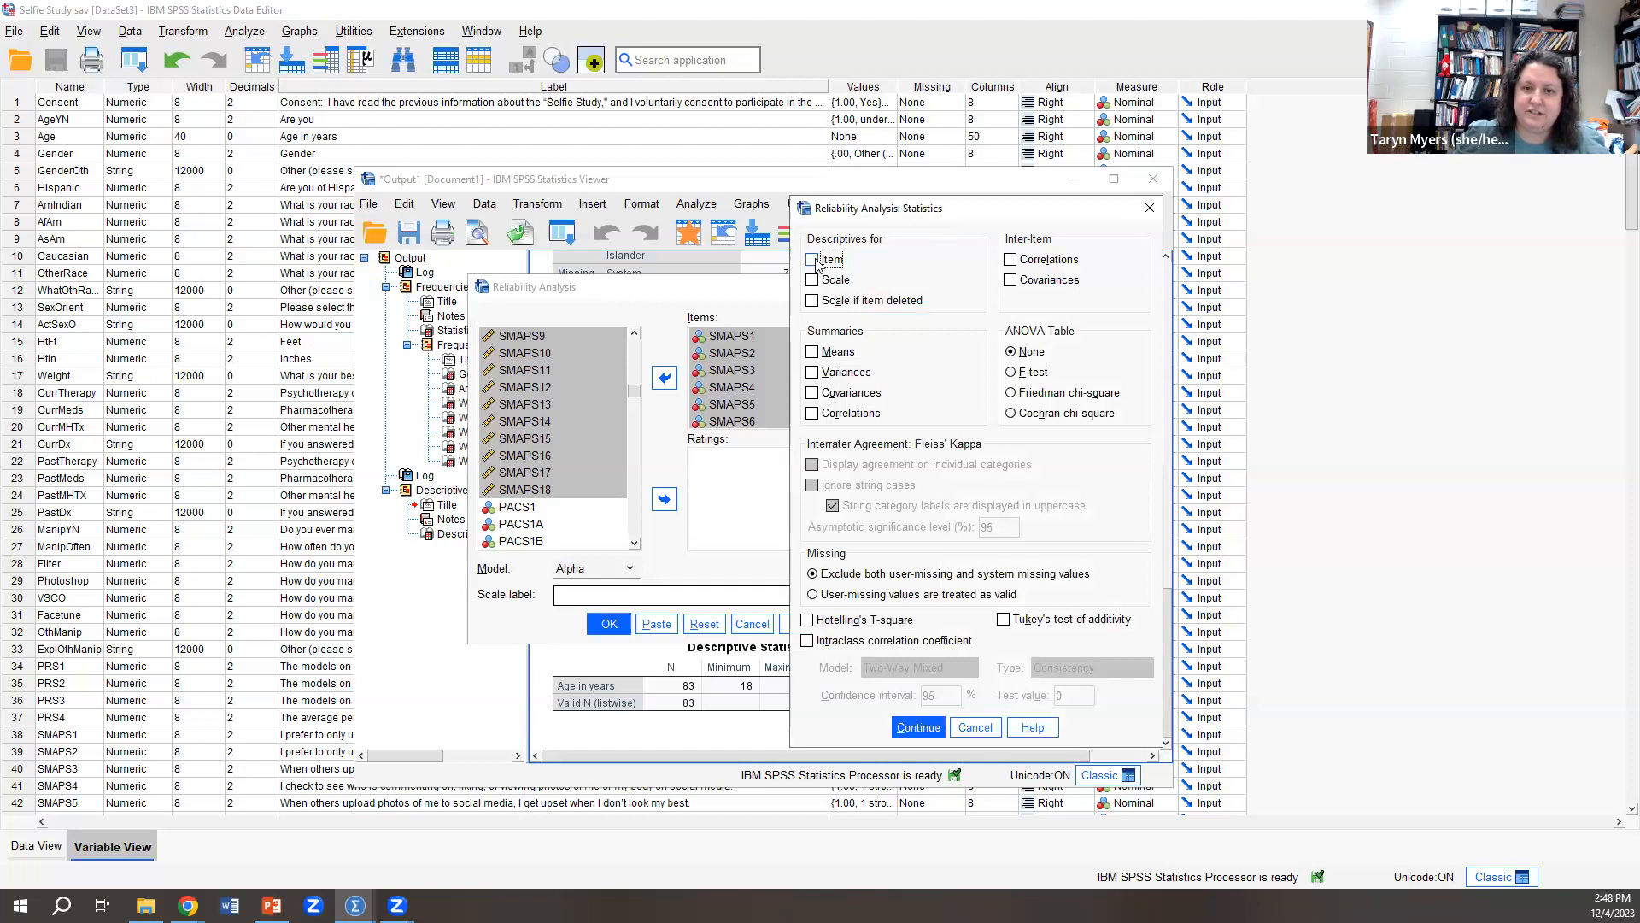
left_click(813, 261)
left_click(813, 281)
left_click(813, 302)
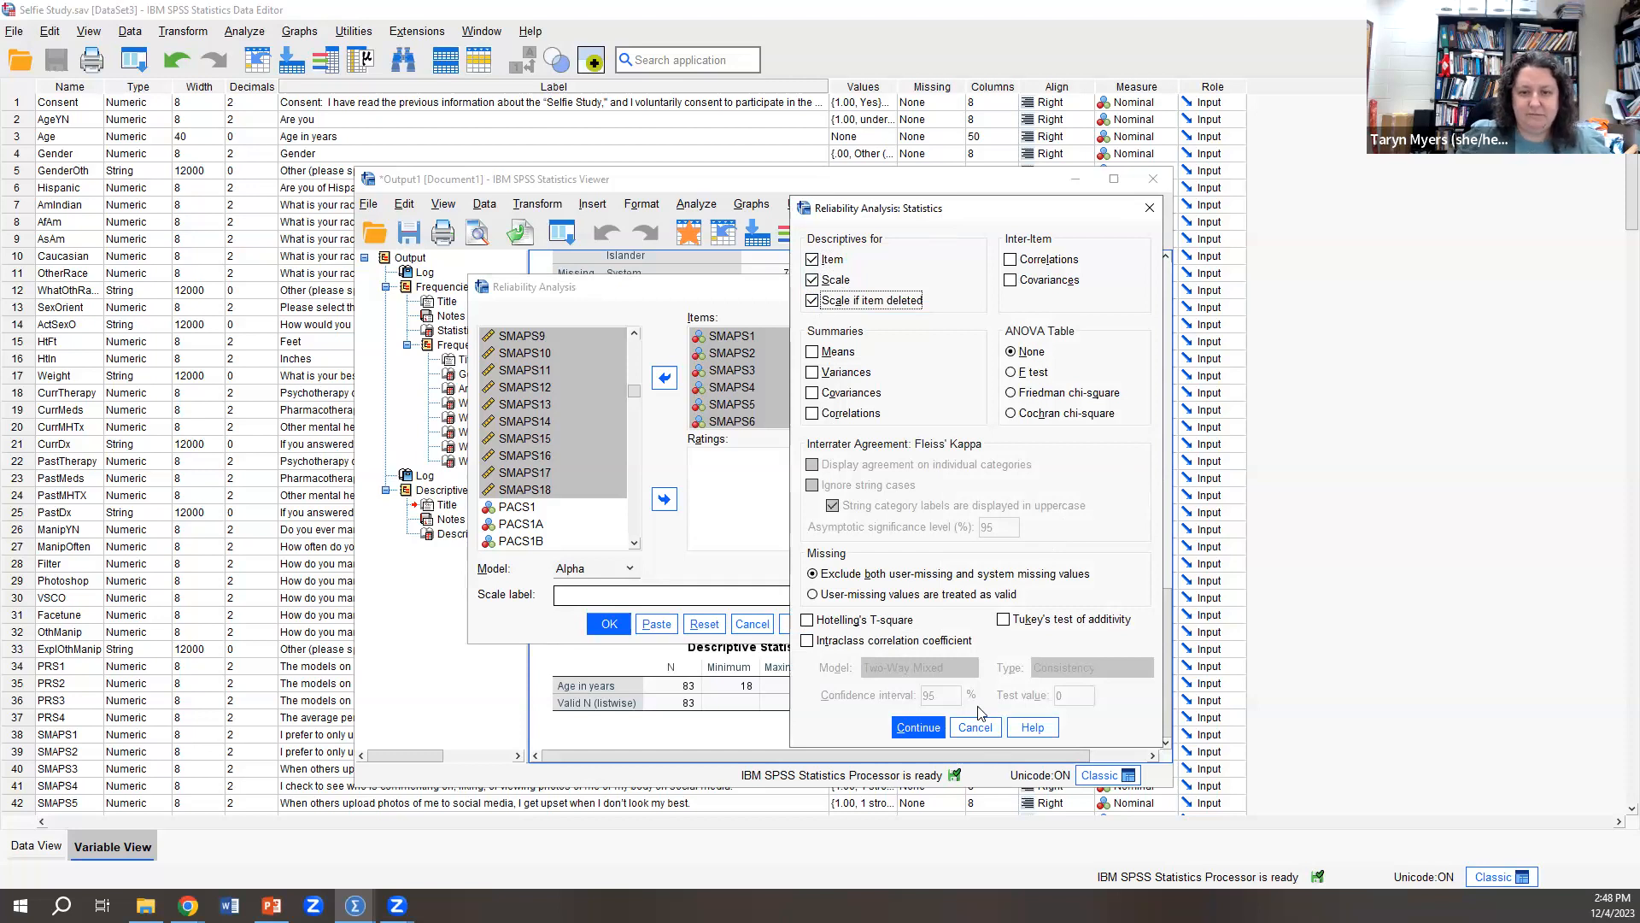
left_click(918, 728)
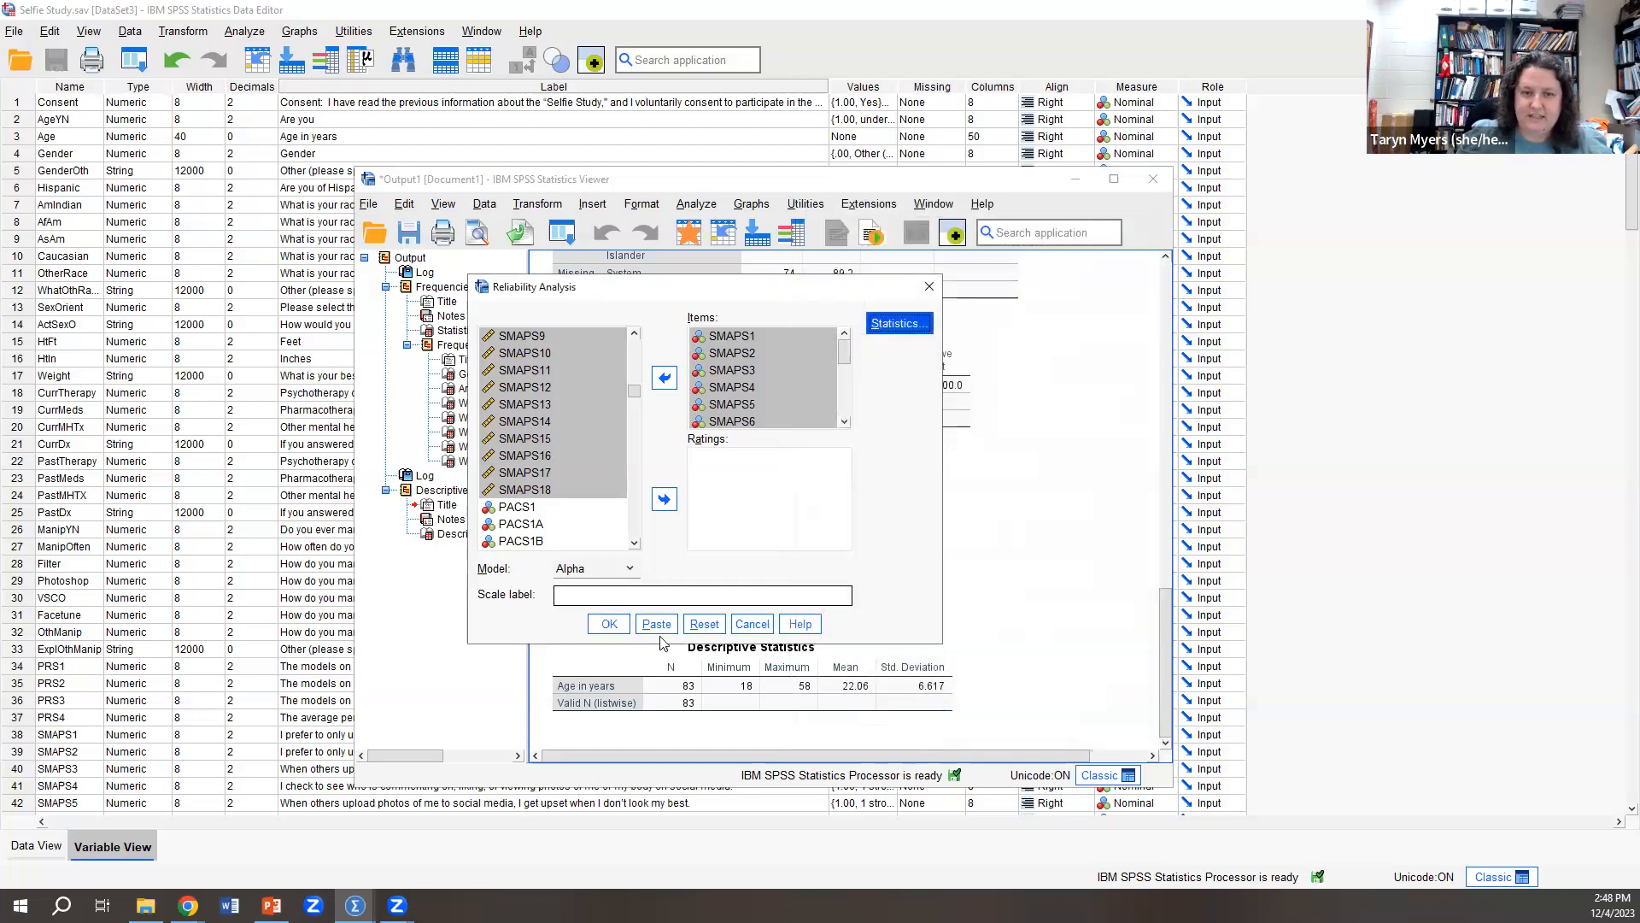
left_click(609, 626)
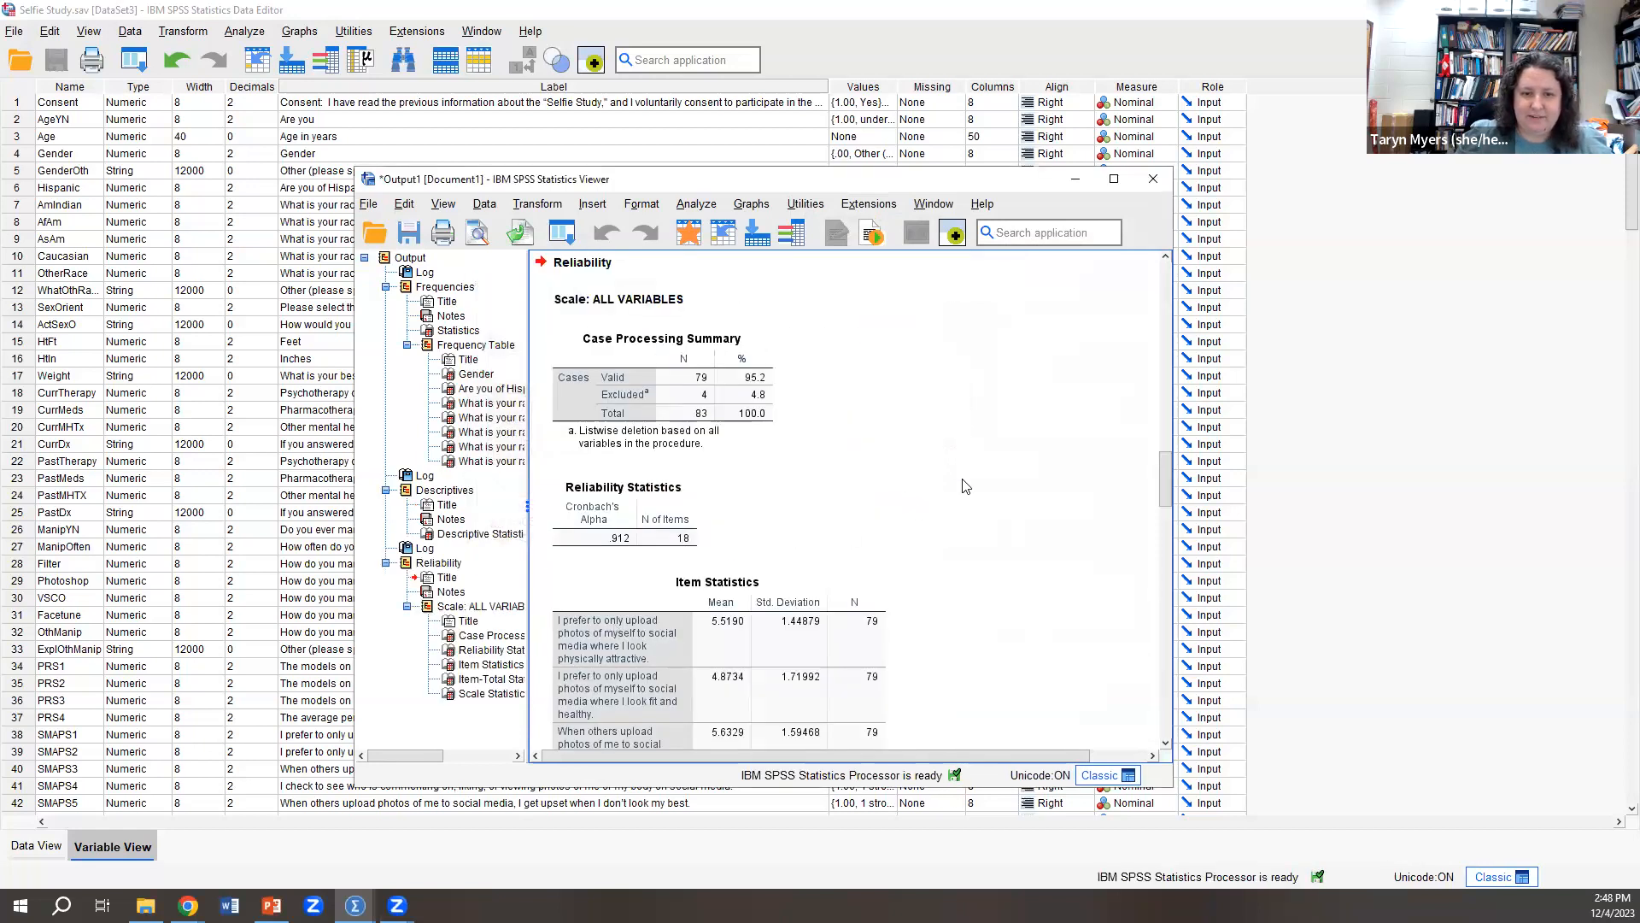
Step: Examine the case processing summary, Cronbach's alpha and item statistics in the reliability output
scroll(964, 487, "down", 1)
scroll(939, 491, "up", 4)
scroll(854, 494, "down", 4)
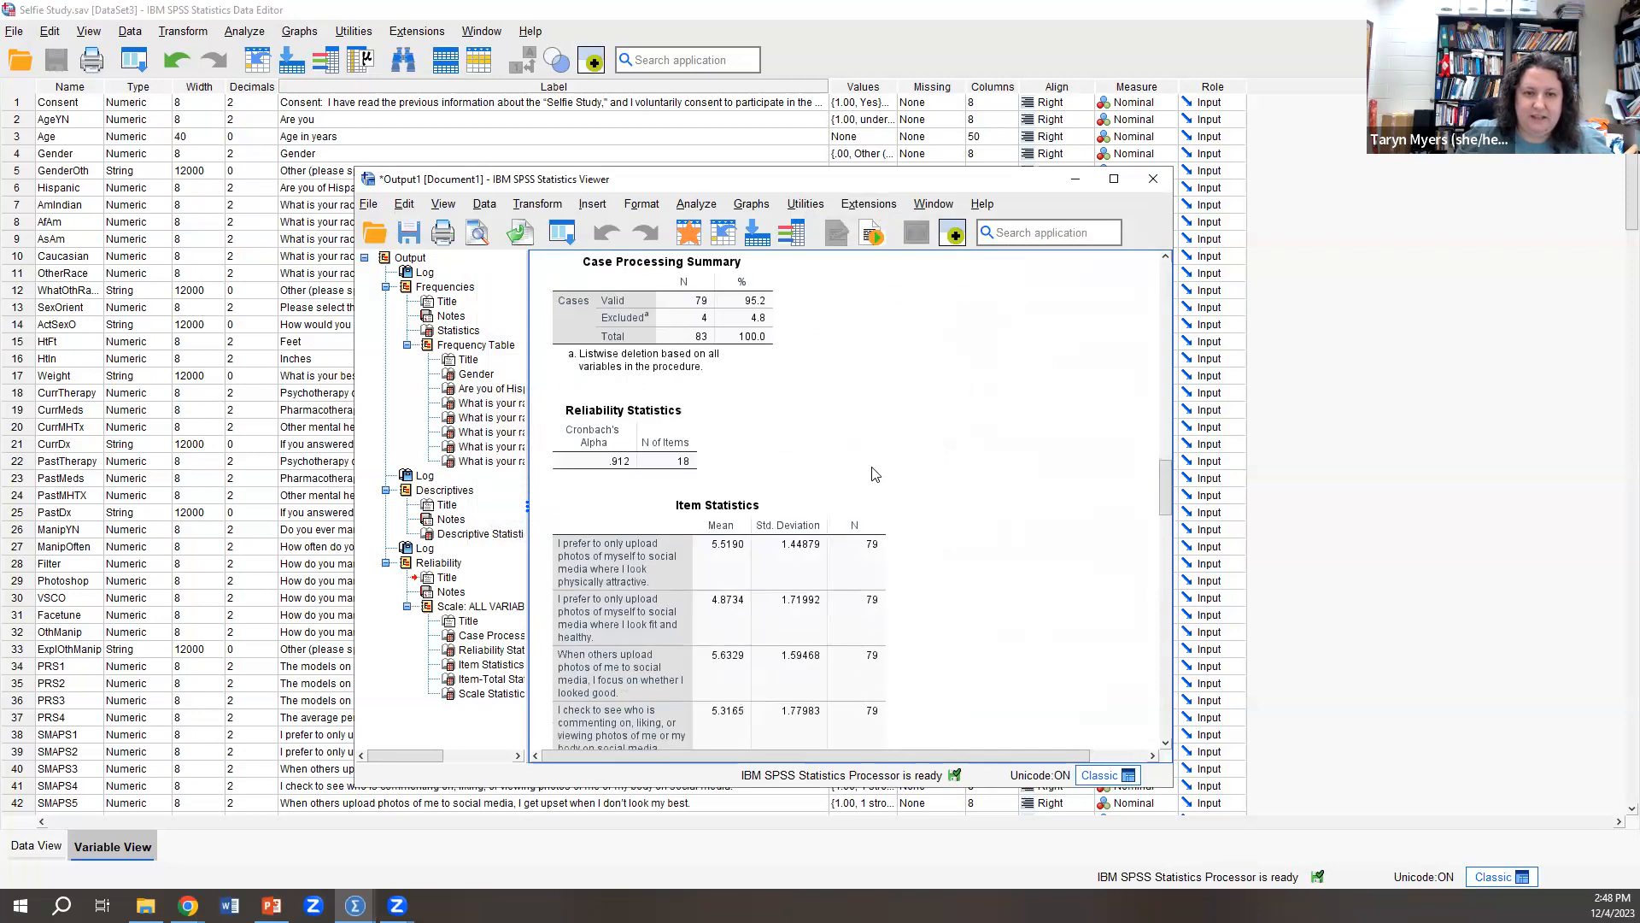
left_click(551, 451)
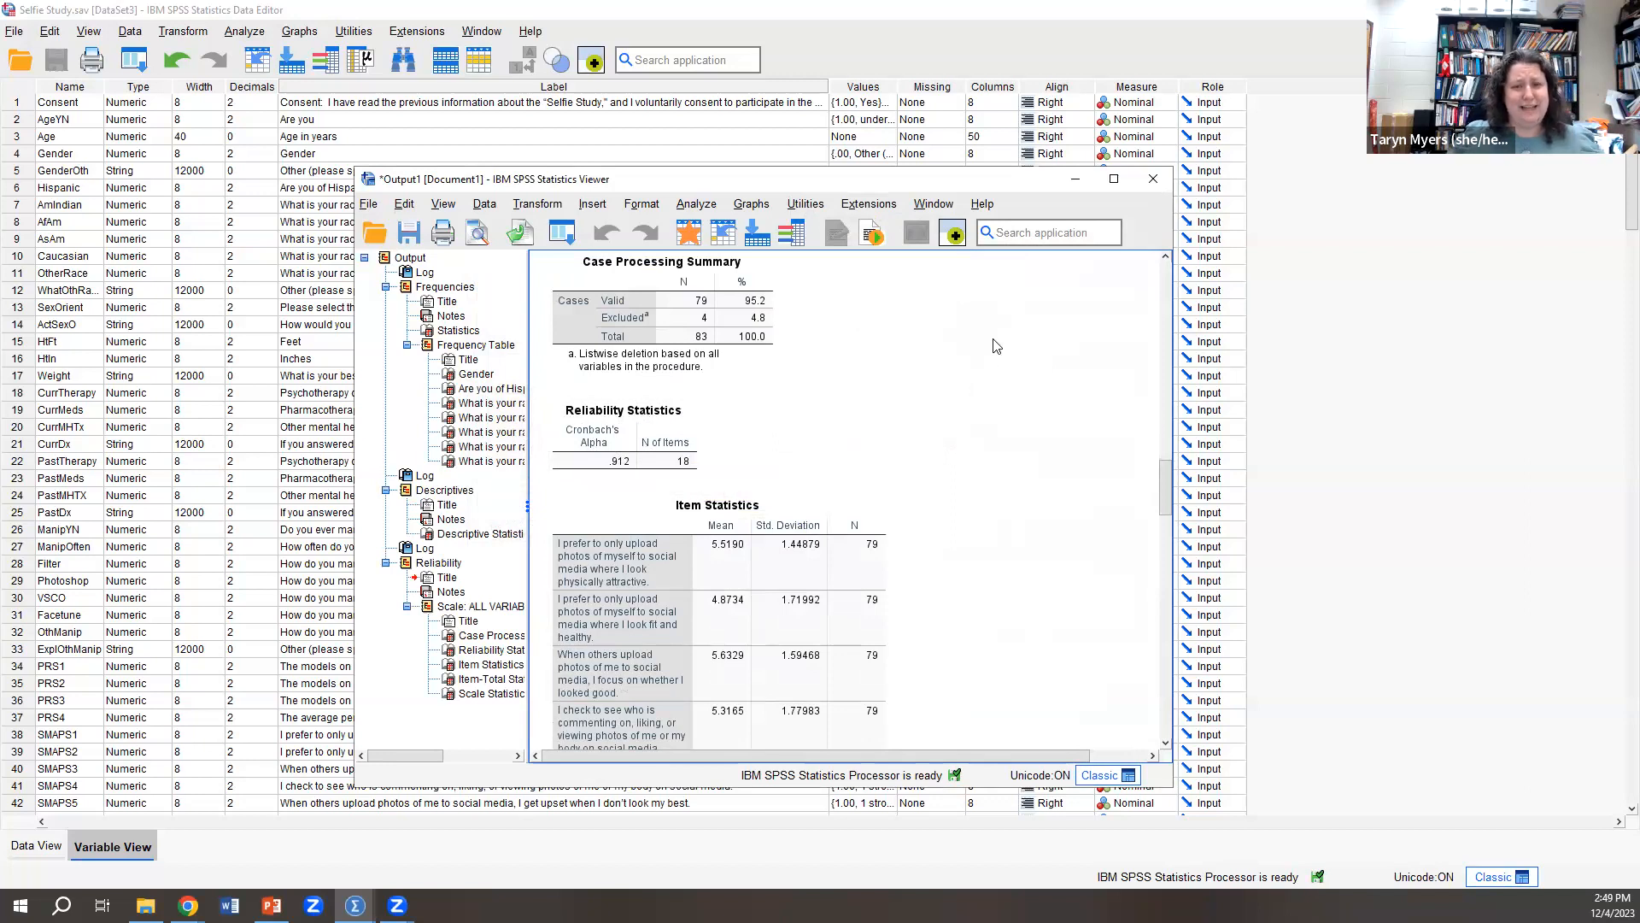
scroll(996, 346, "down", 4)
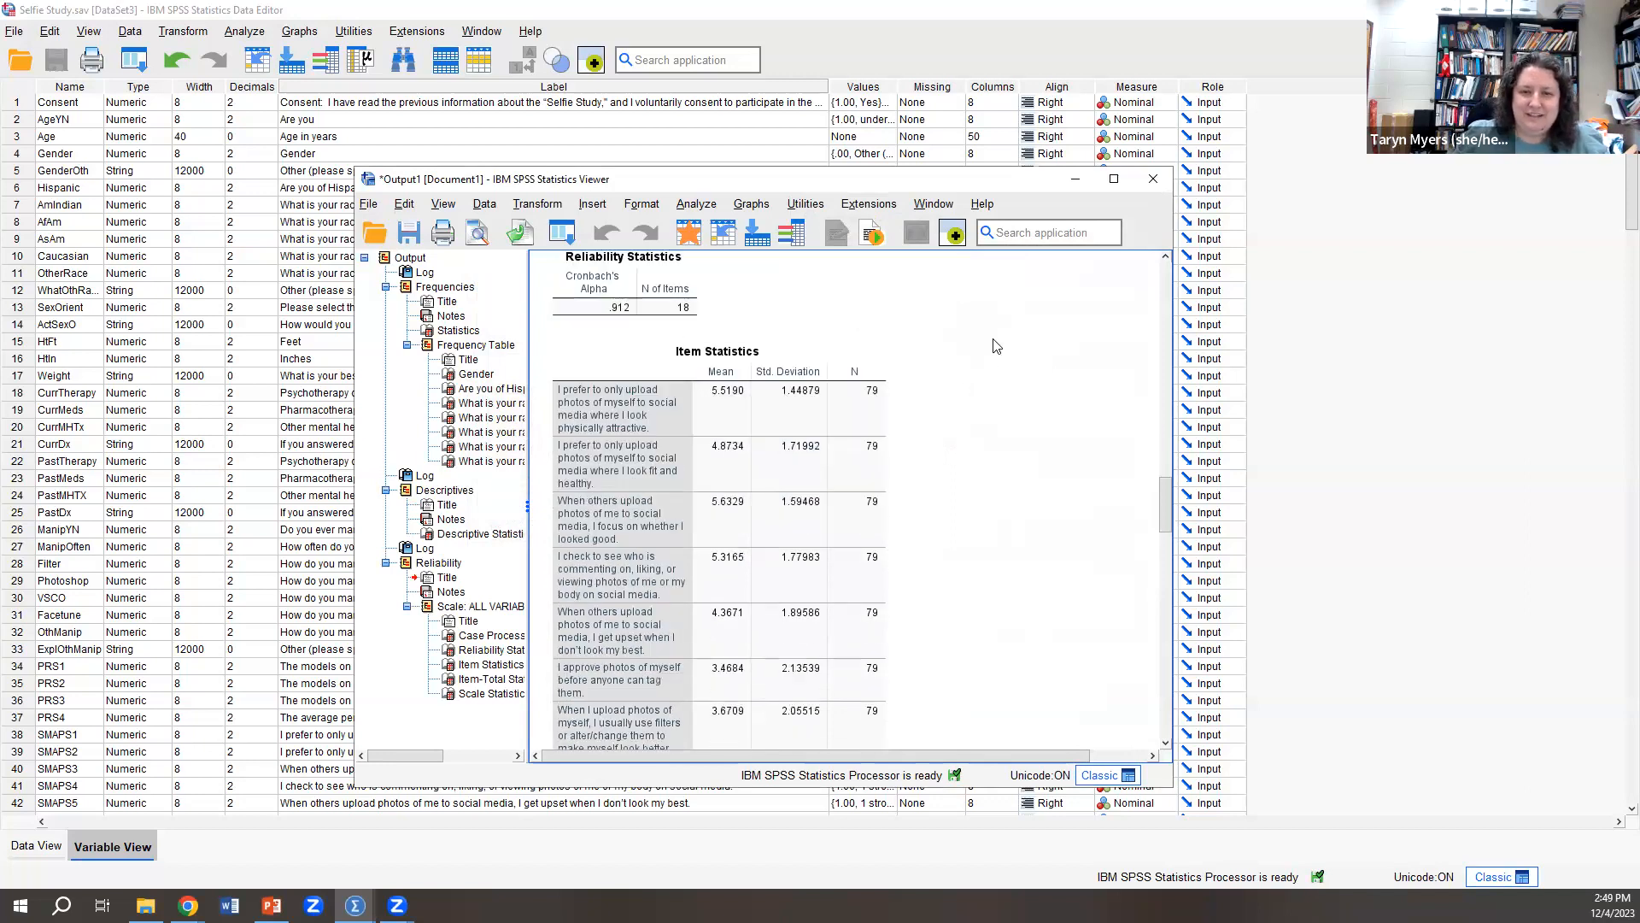
scroll(996, 346, "down", 20)
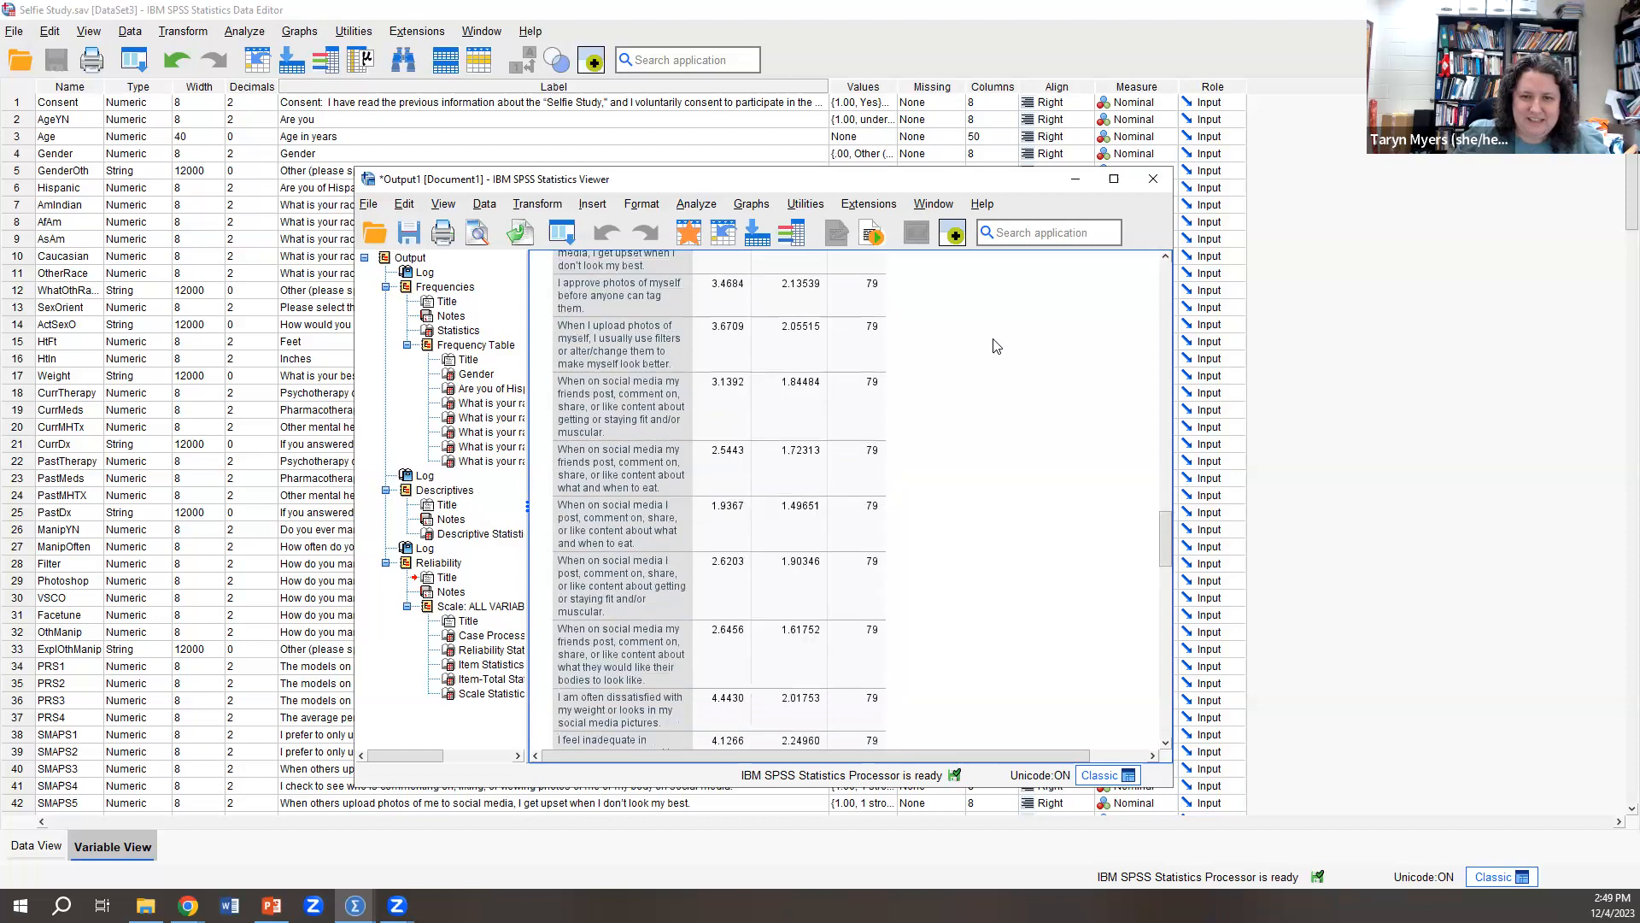
Step: Examine the Item-Total Statistics table, comparing Cronbach's alpha if item deleted across the SMAPS items, and the scale statistics
scroll(996, 346, "down", 2)
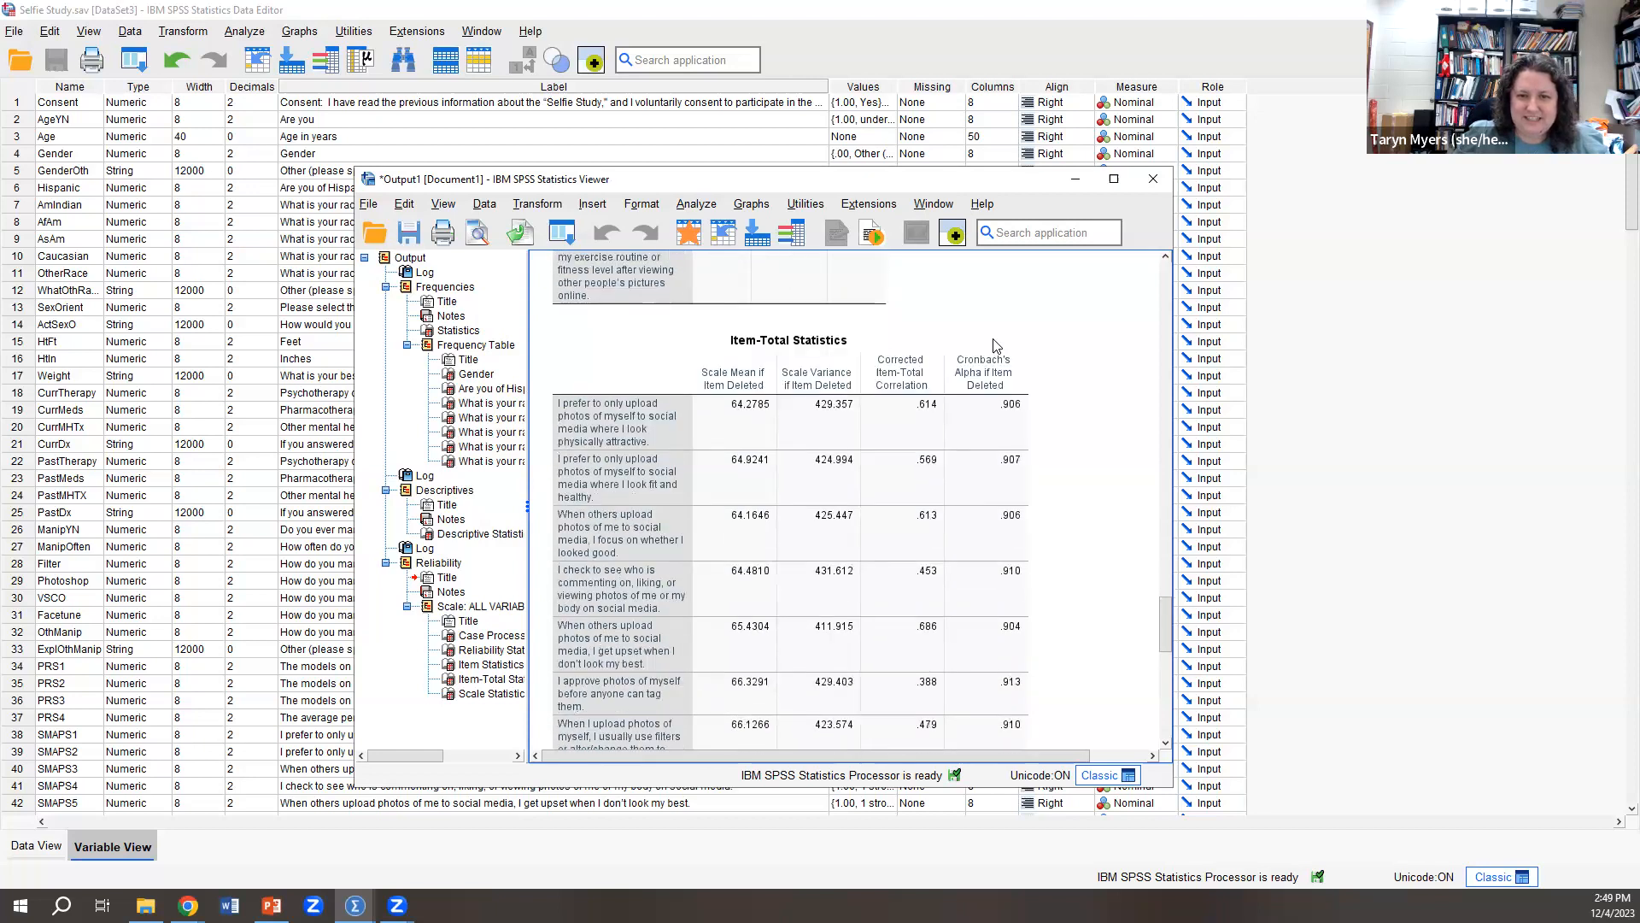
scroll(996, 346, "down", 2)
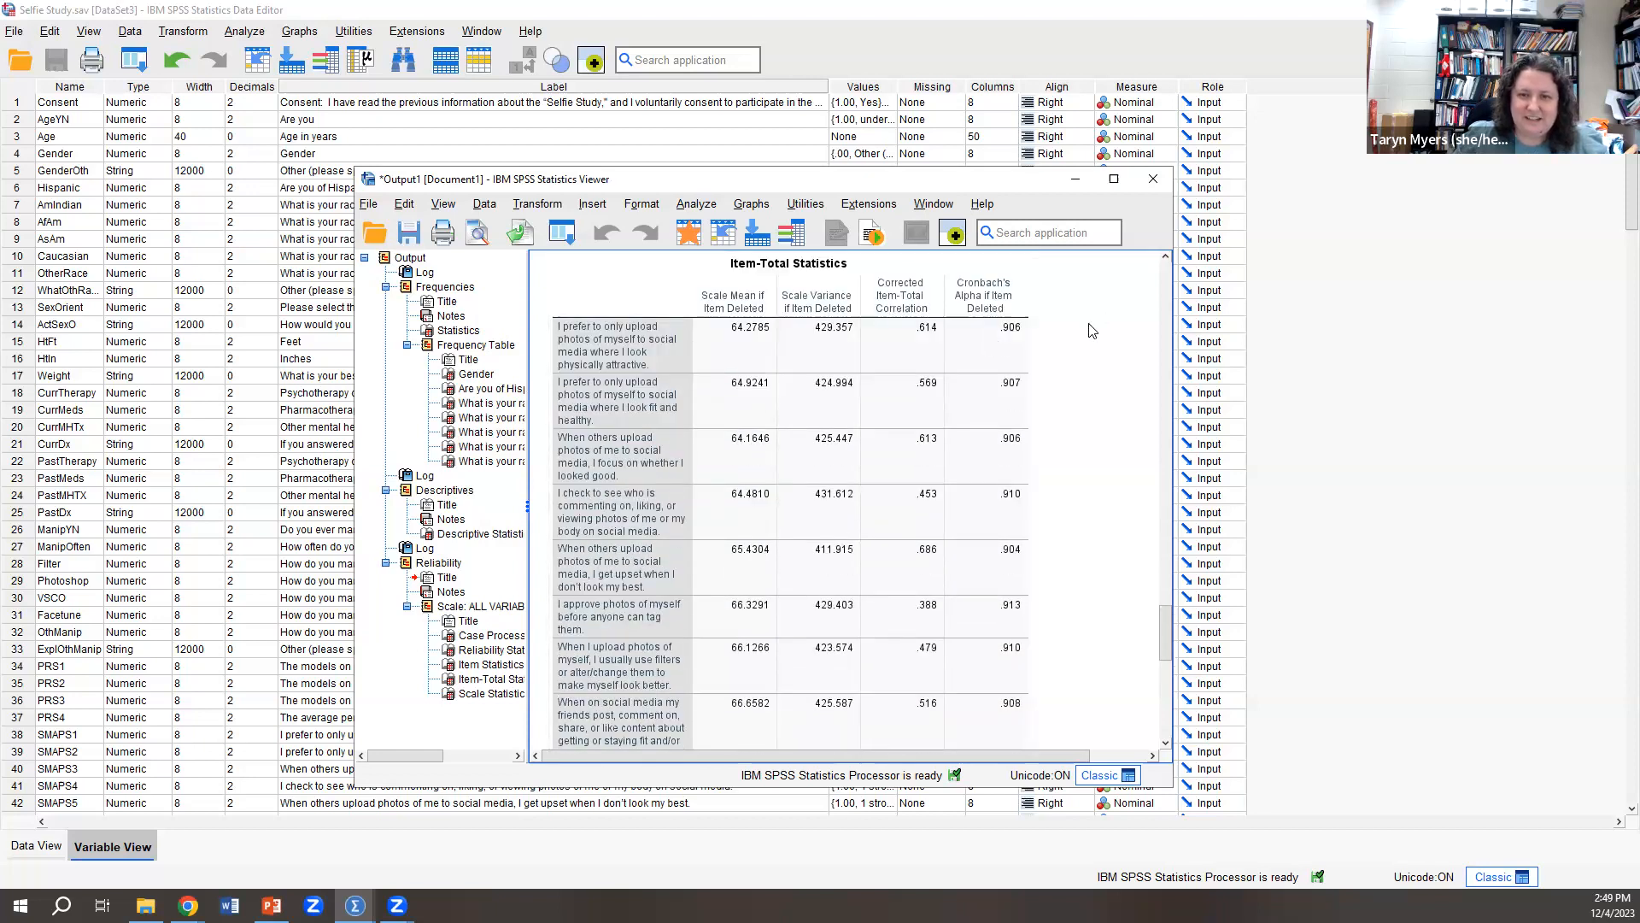
scroll(1091, 331, "down", 15)
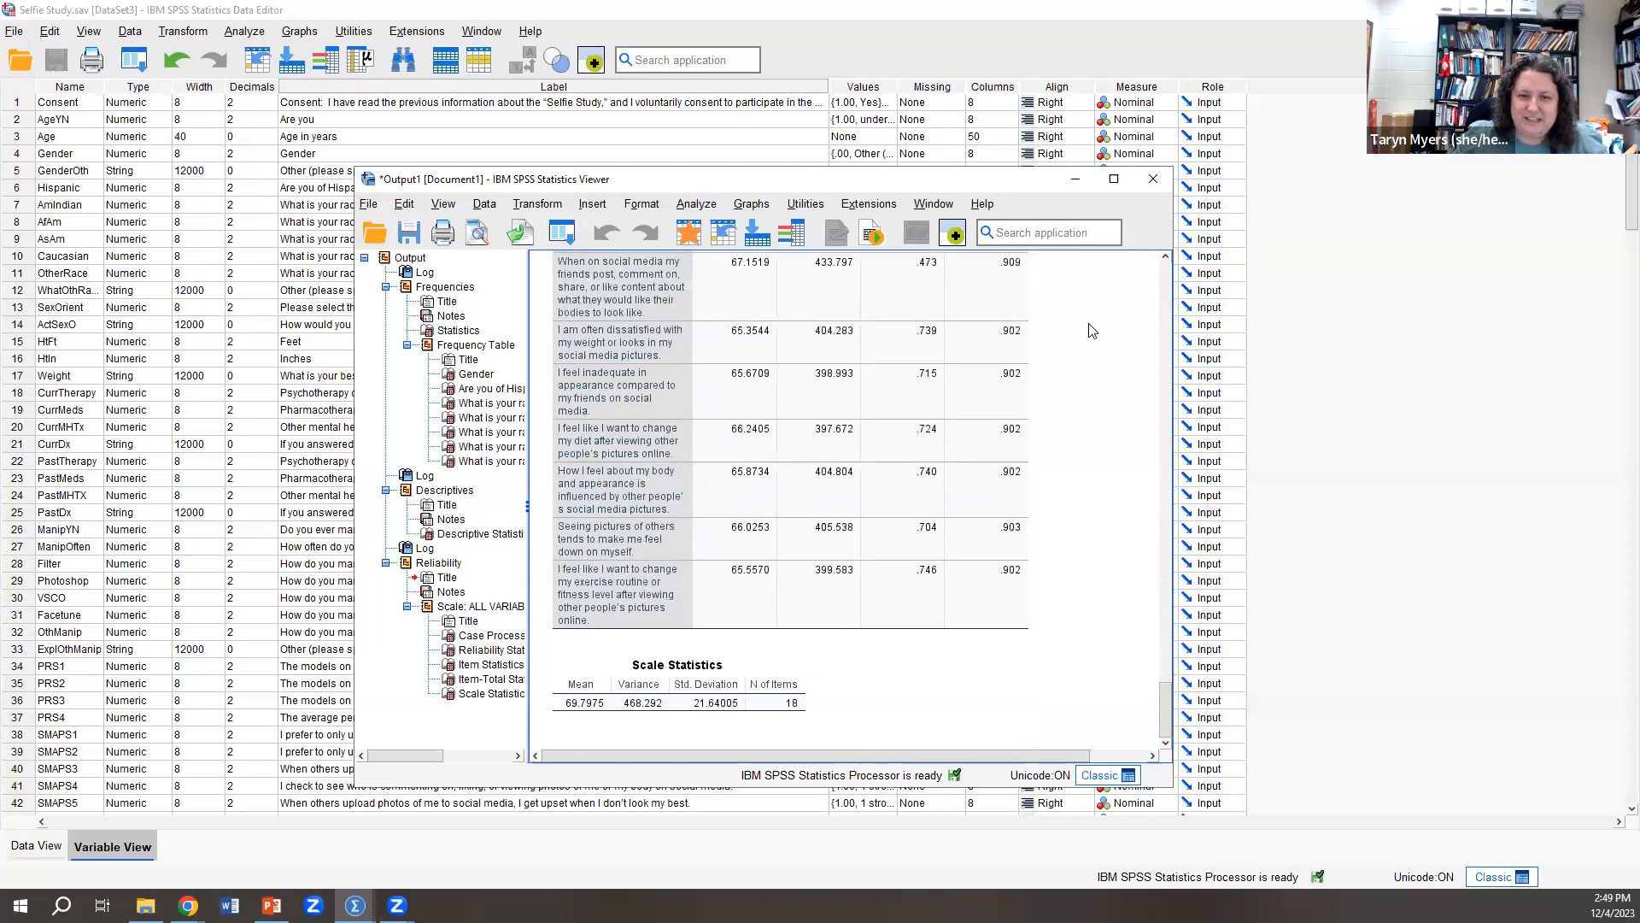
scroll(1092, 331, "up", 15)
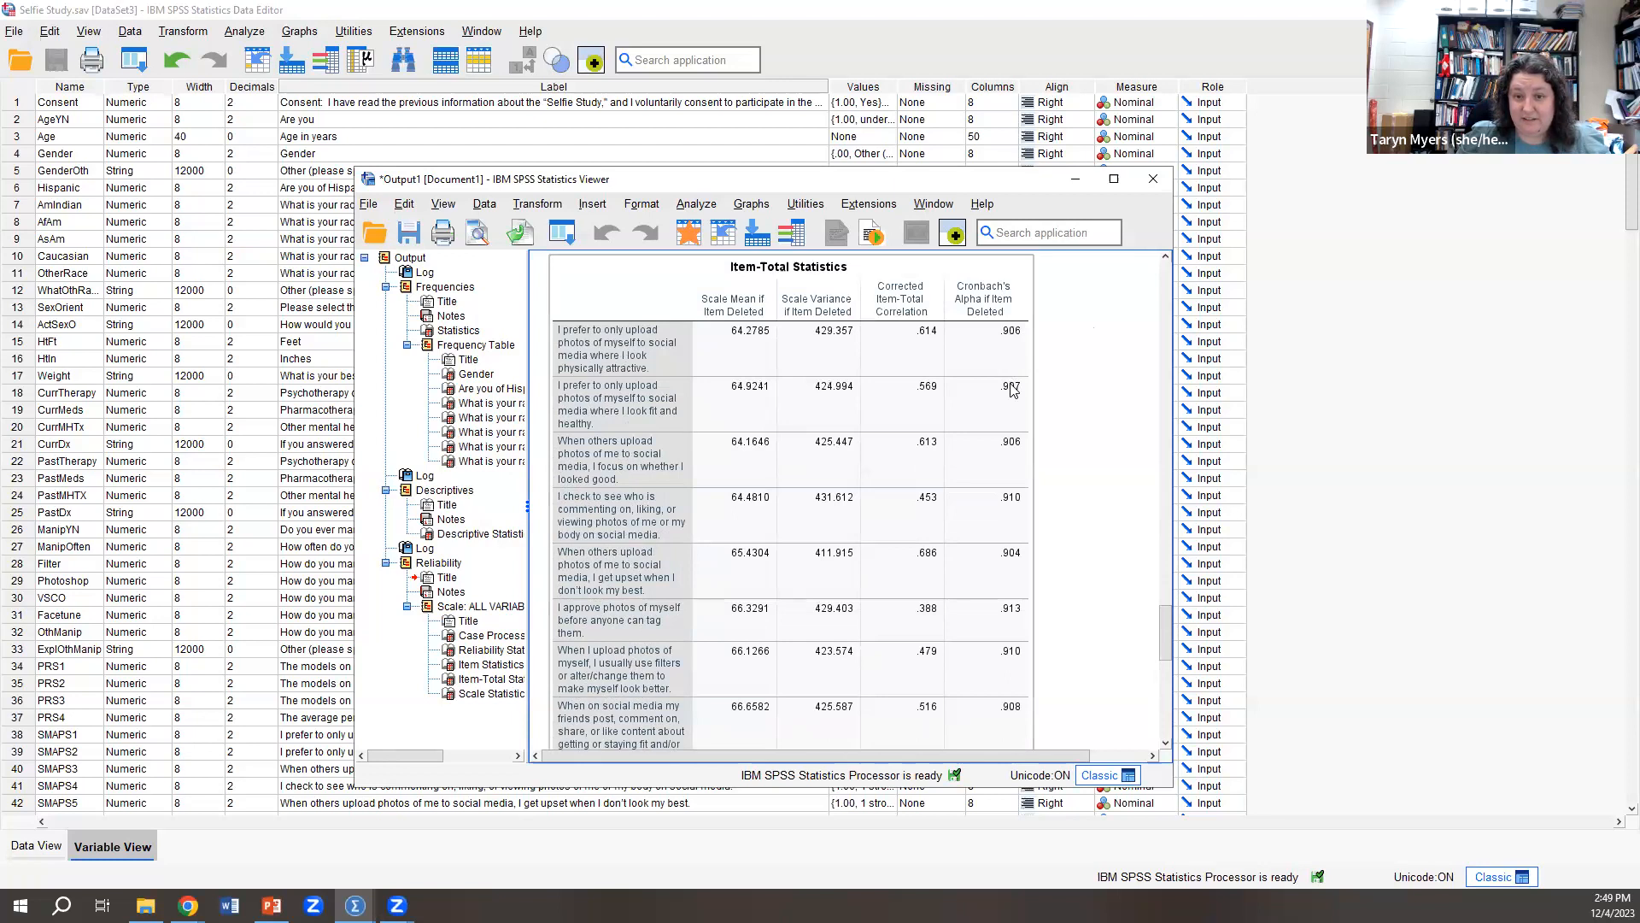
scroll(1005, 581, "down", 8)
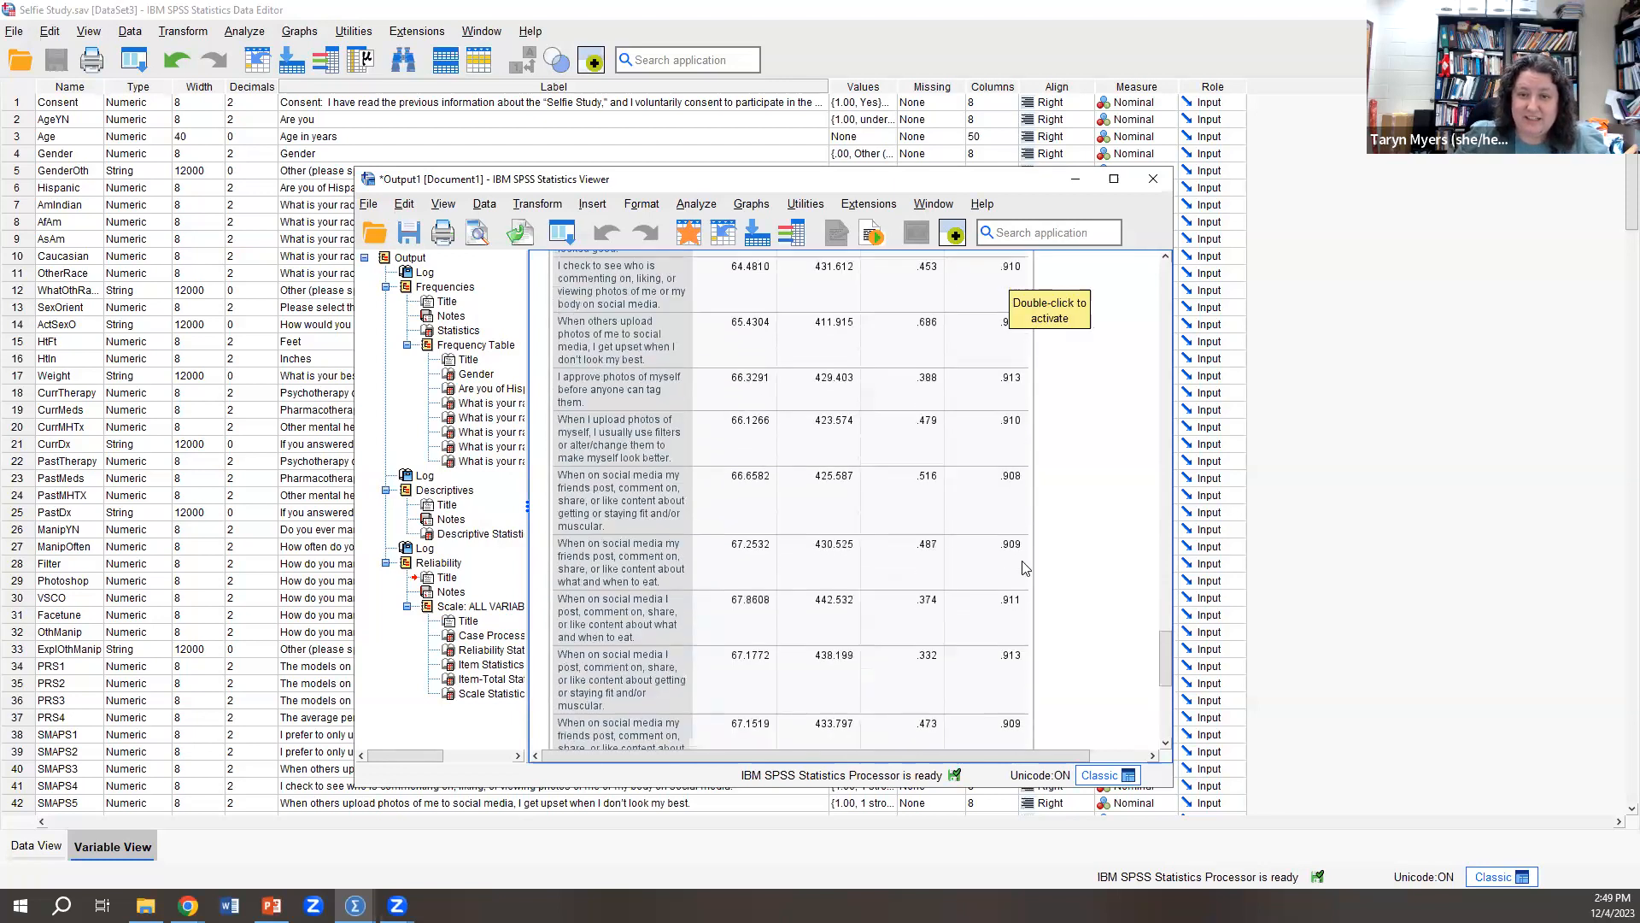
scroll(1011, 581, "up", 10)
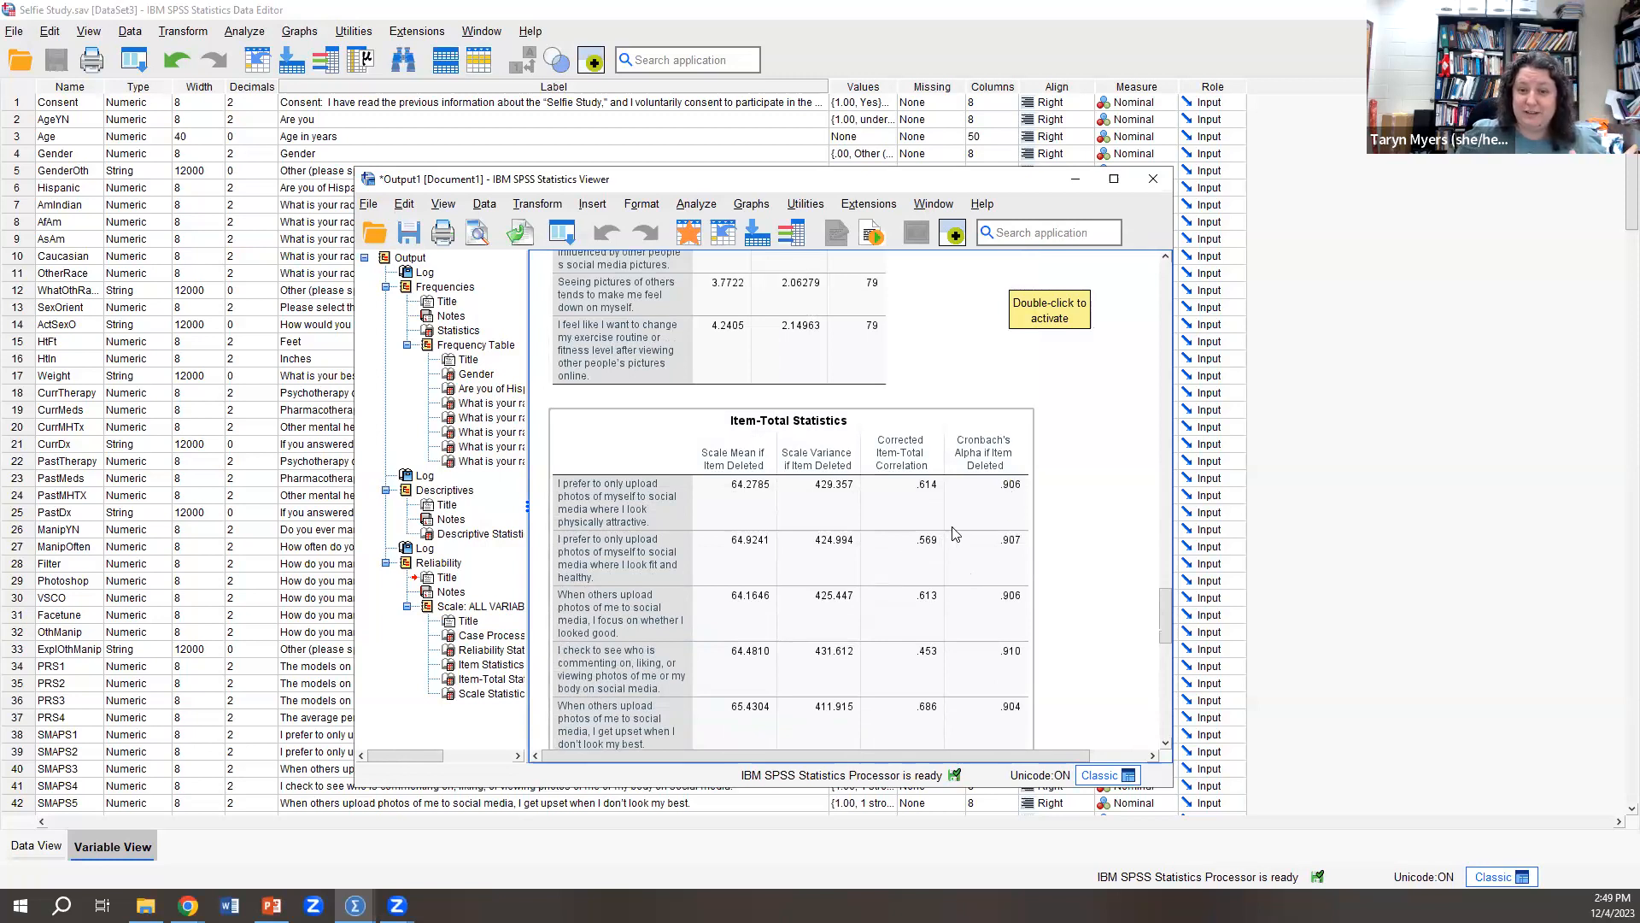
scroll(981, 505, "down", 5)
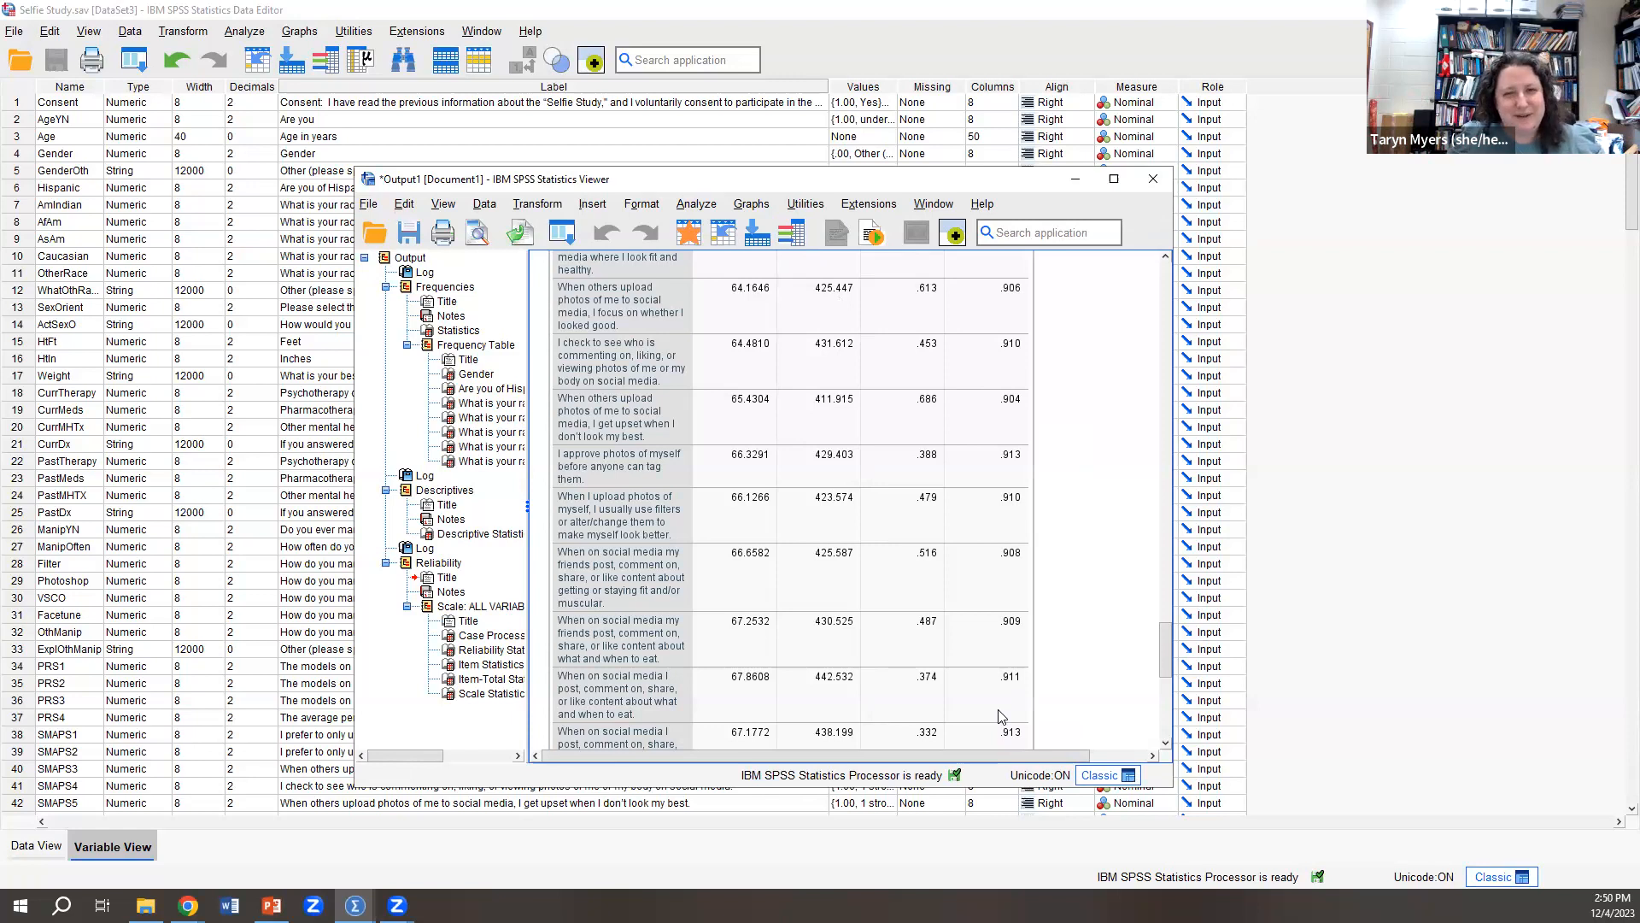
Step: Start computing a new variable with the target name SMAPStotal
left_click(543, 209)
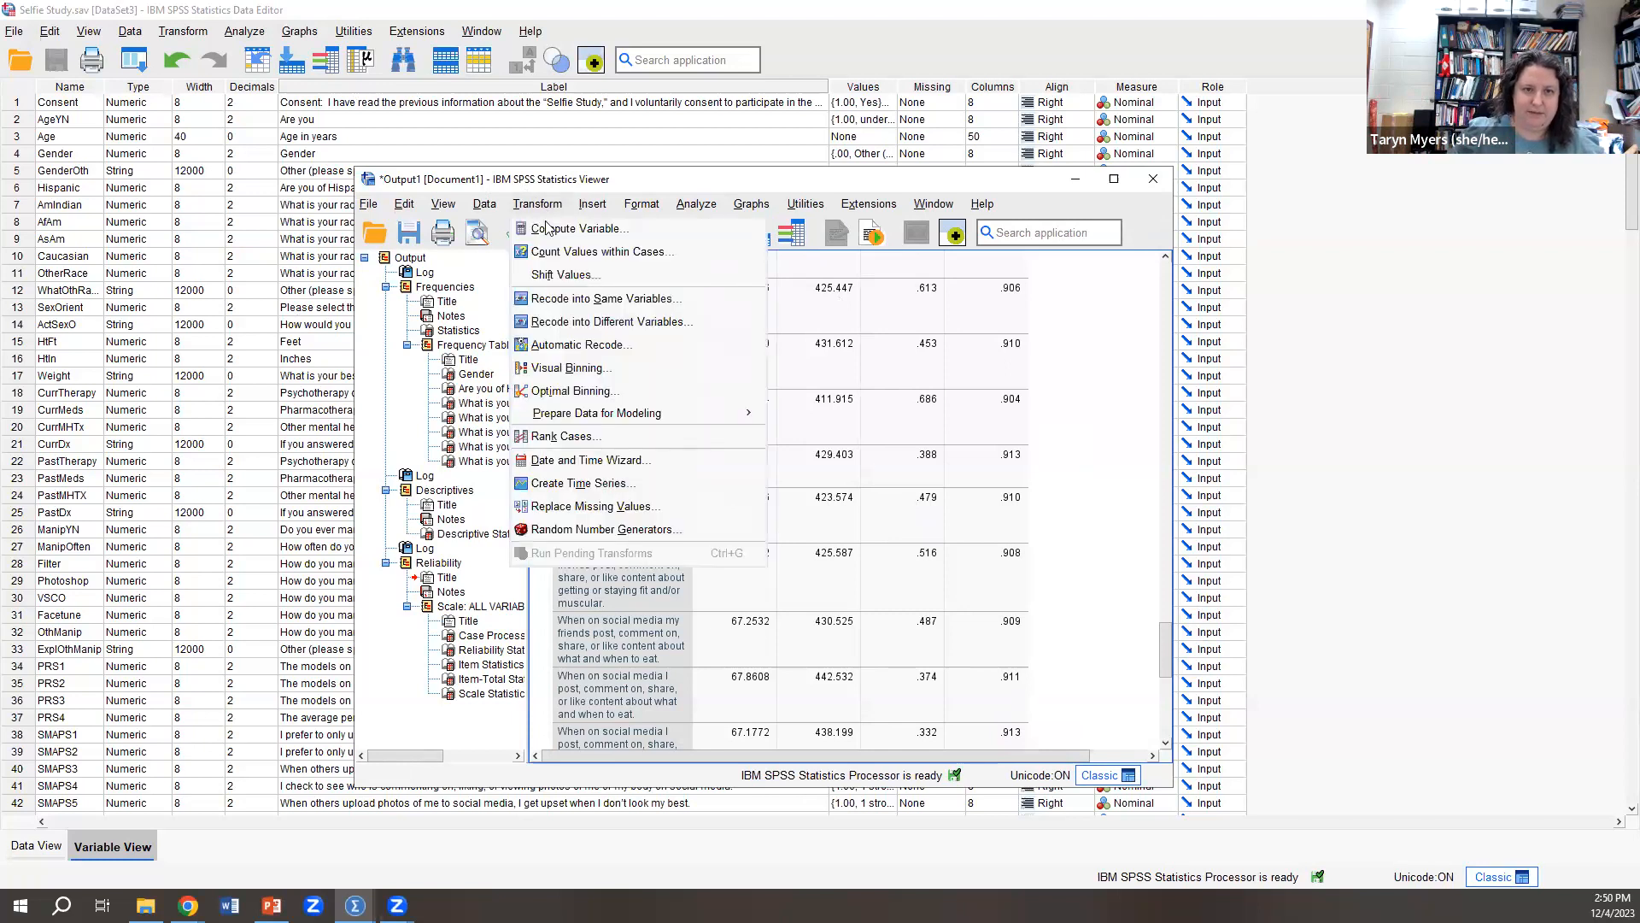
left_click(552, 237)
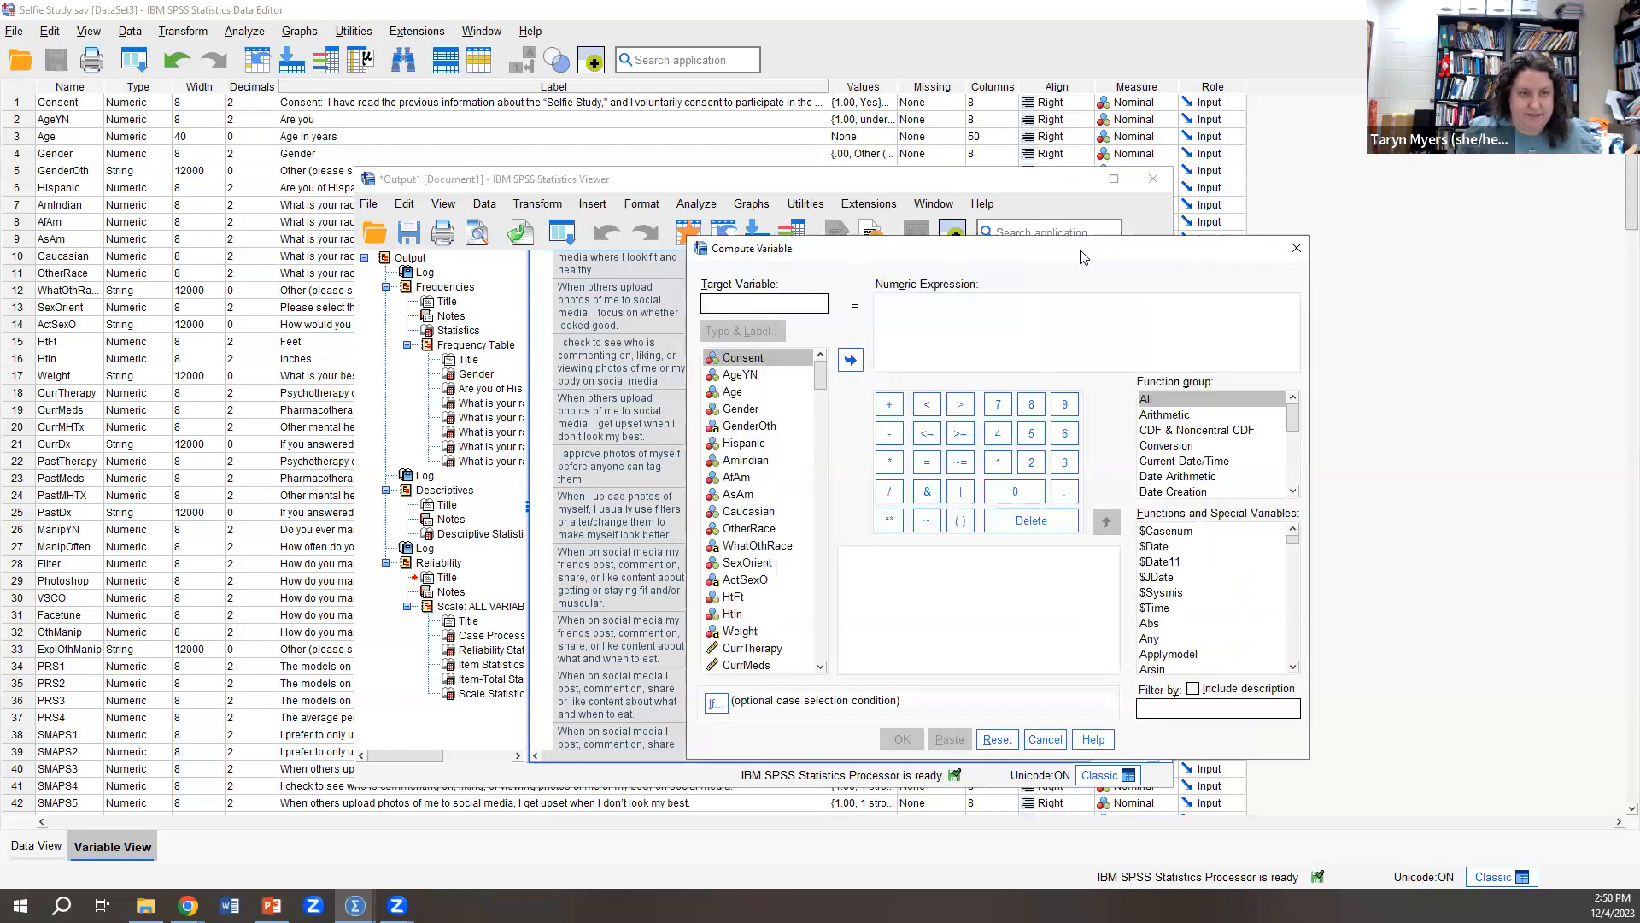
type("SMAPS")
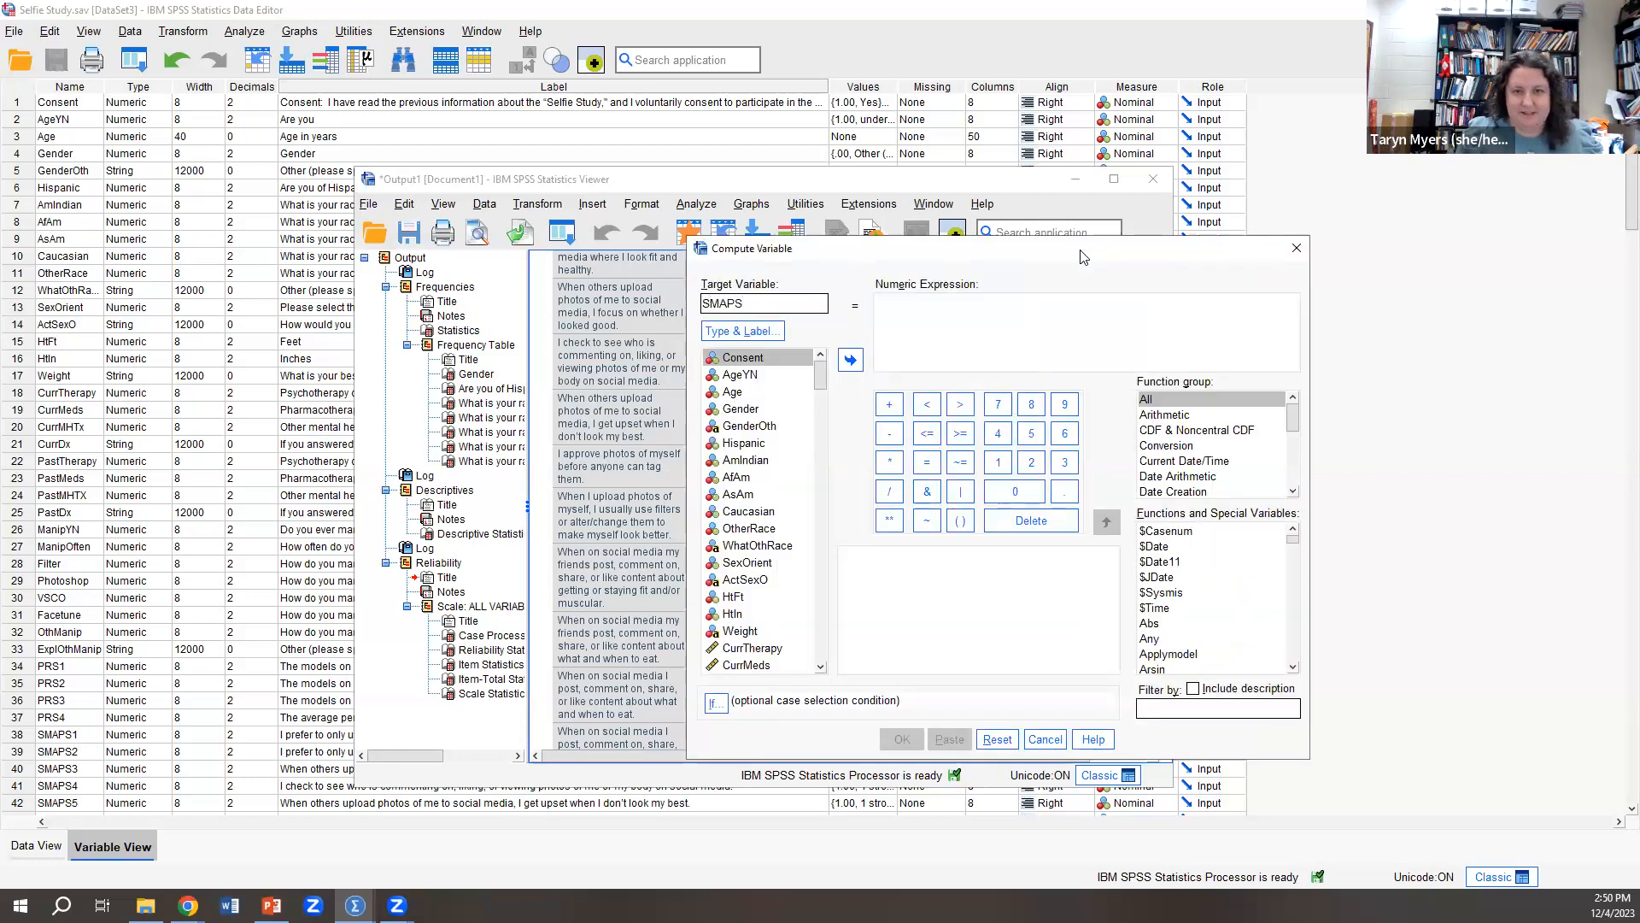
type("total")
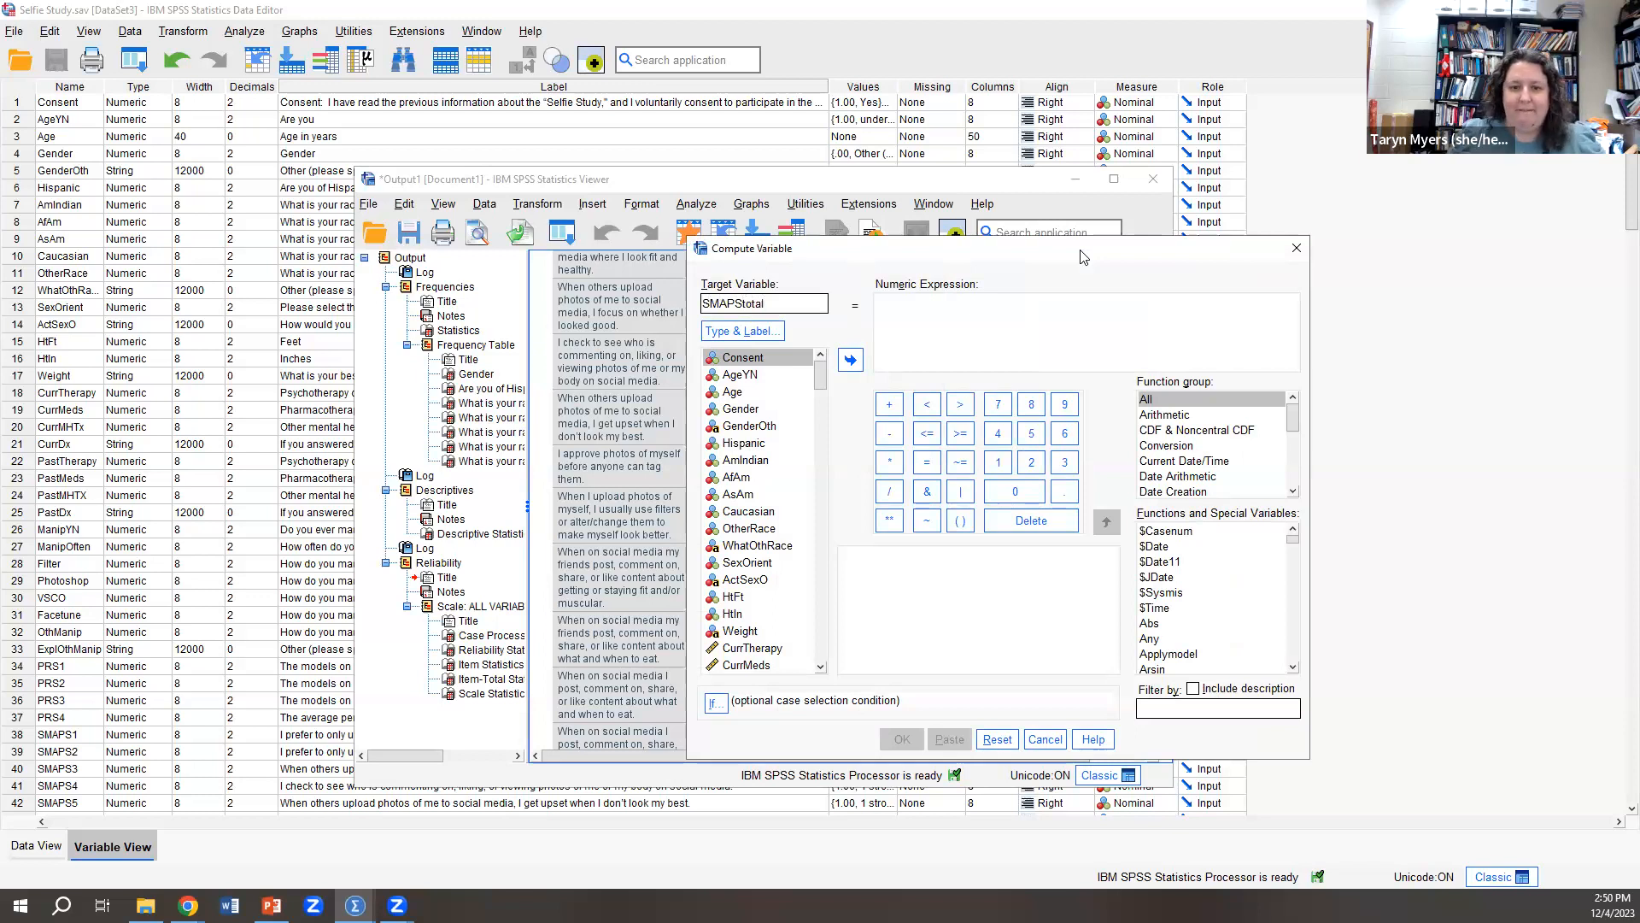
scroll(726, 461, "down", 7)
scroll(756, 425, "down", 3)
double_click(752, 477)
left_click(889, 404)
double_click(746, 493)
left_click(890, 405)
double_click(746, 511)
left_click(891, 408)
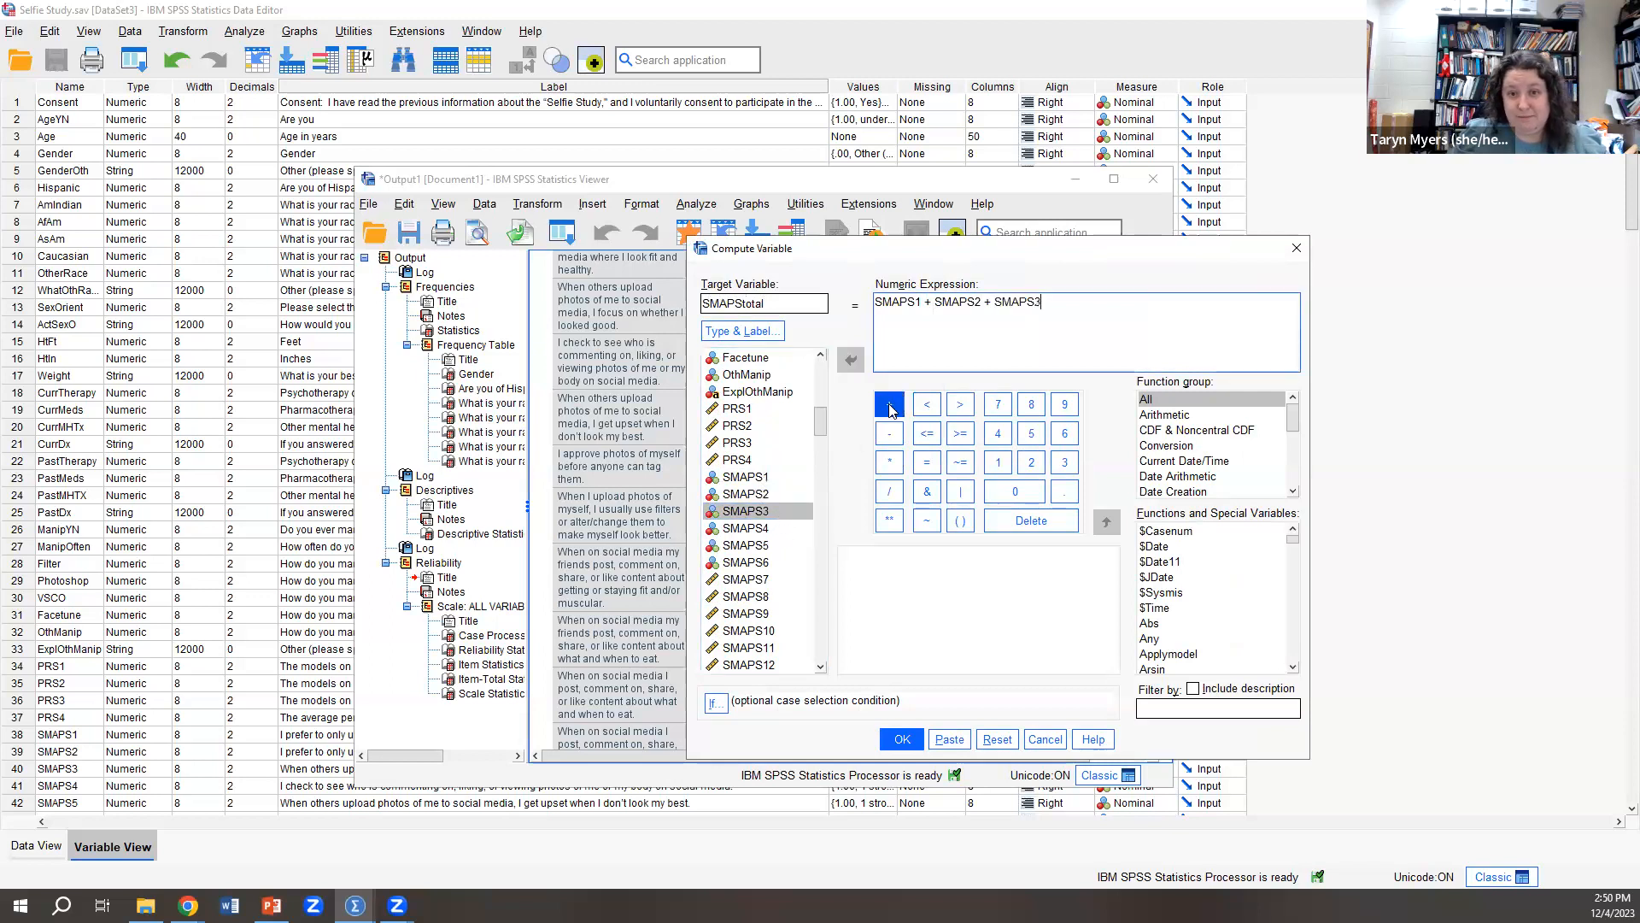
scroll(806, 525, "down", 3)
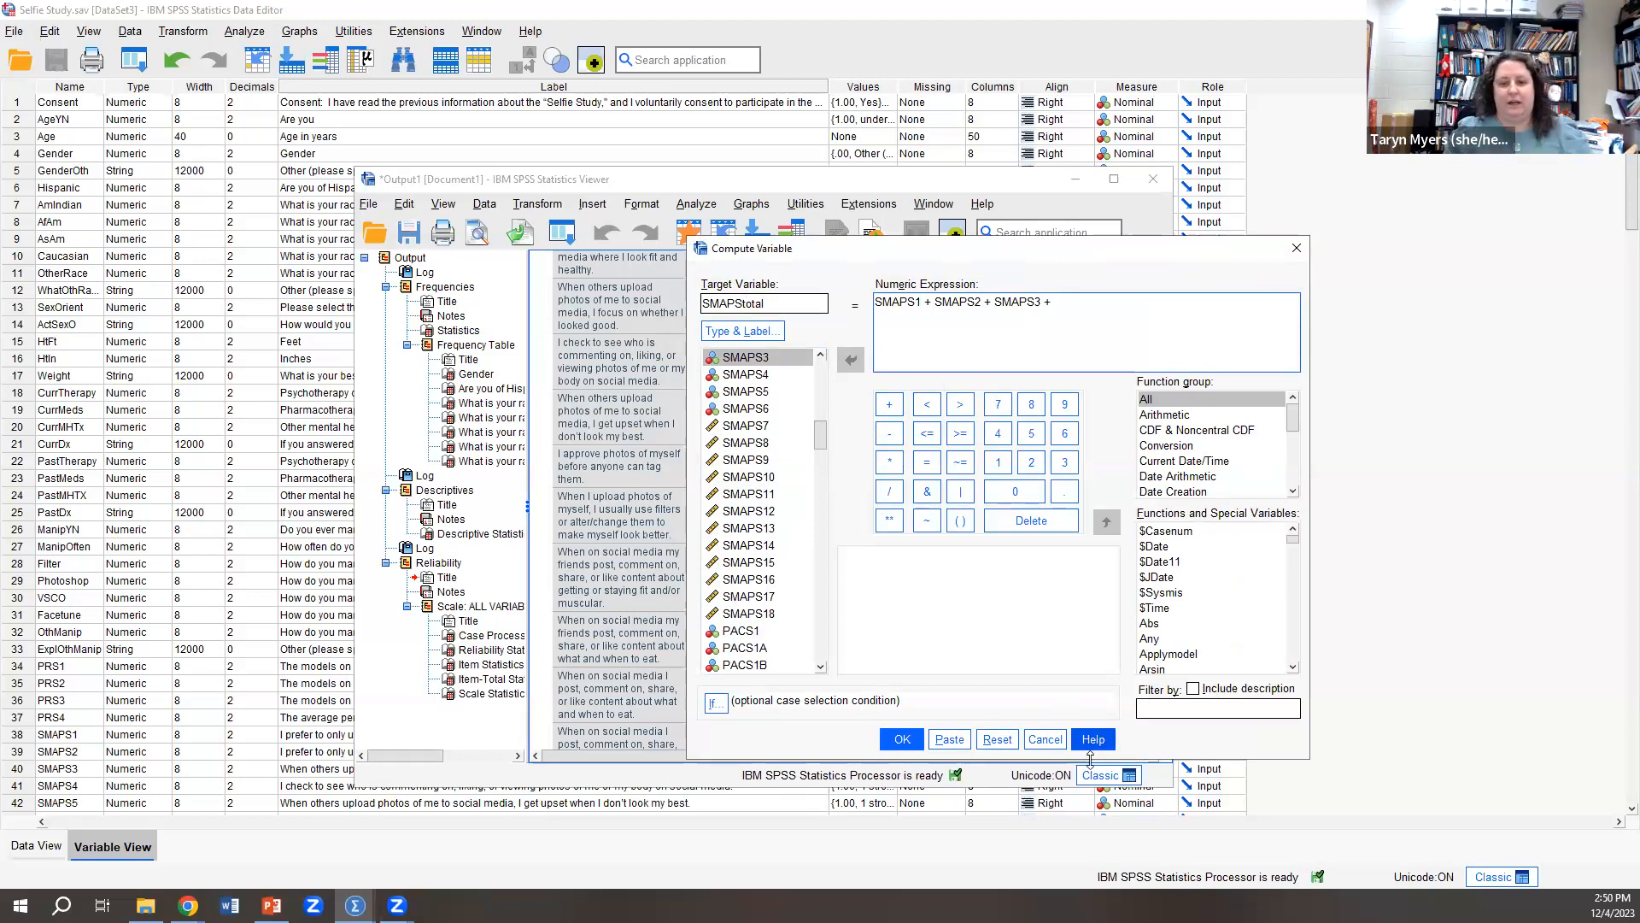
left_click(1043, 739)
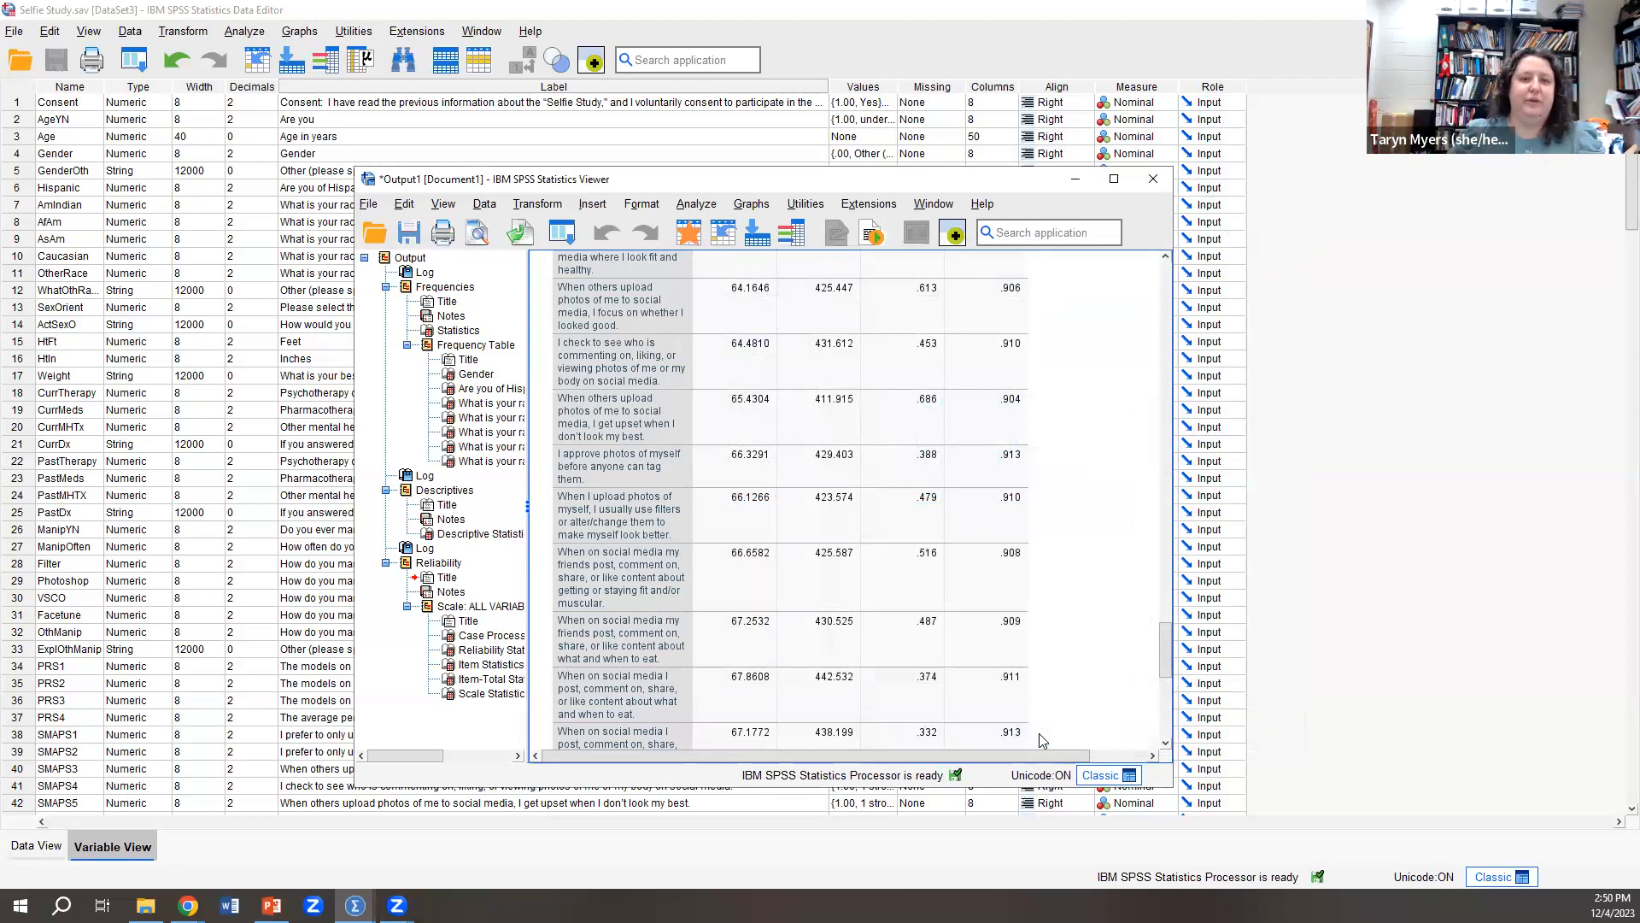
Step: Set up a bivariate correlation with SMAPStot as its first variable
left_click(697, 205)
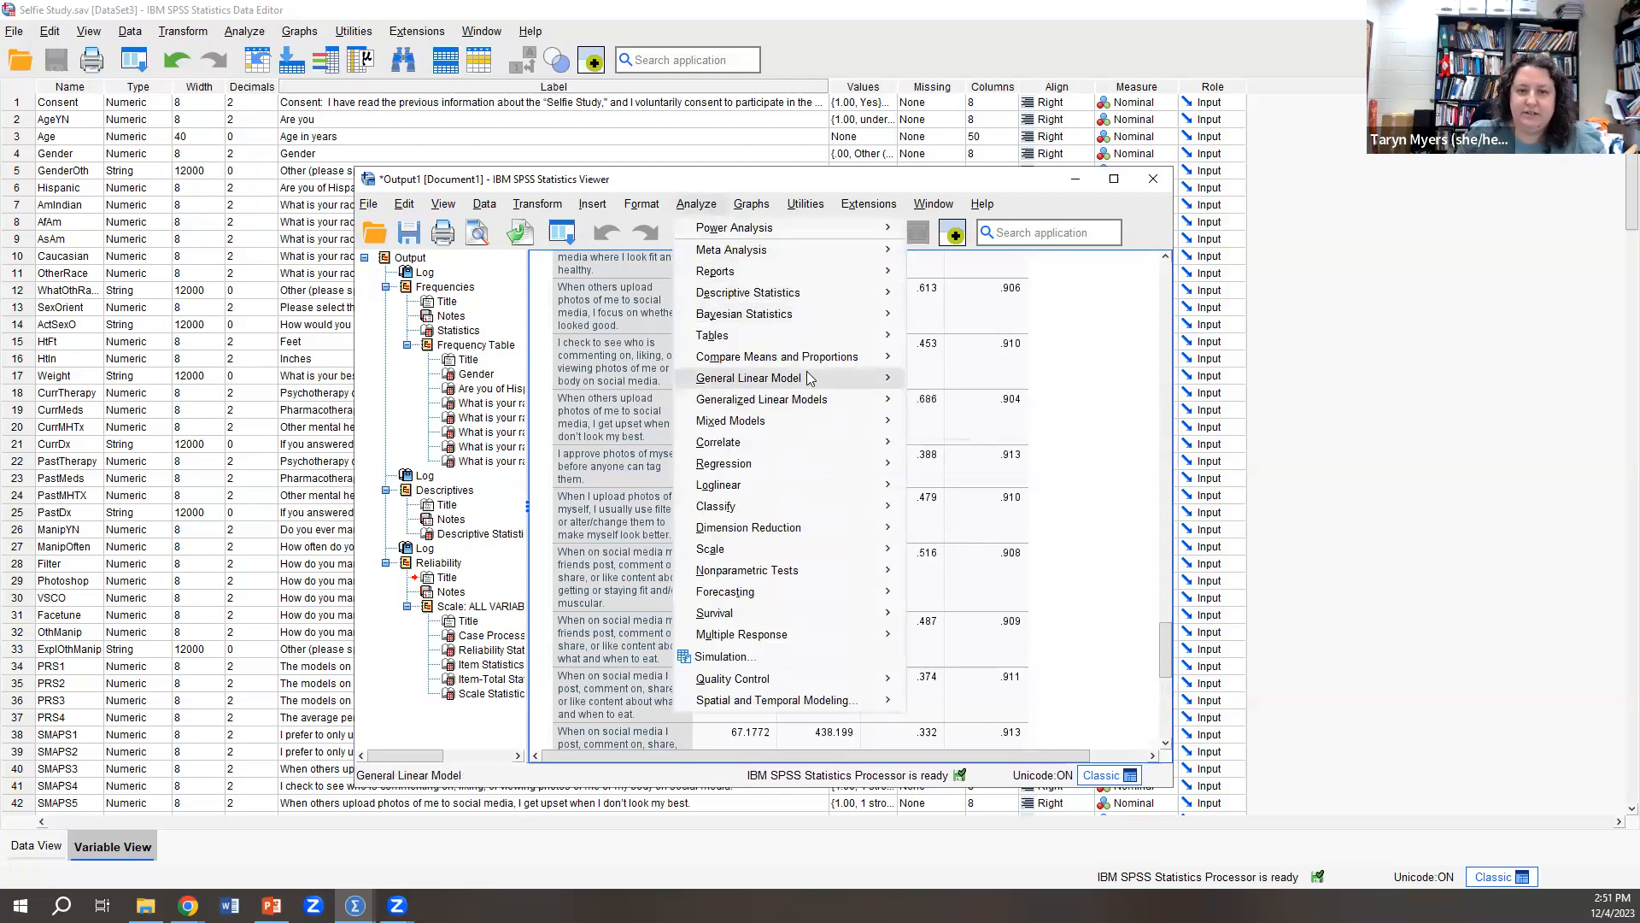
mouse_move(803, 442)
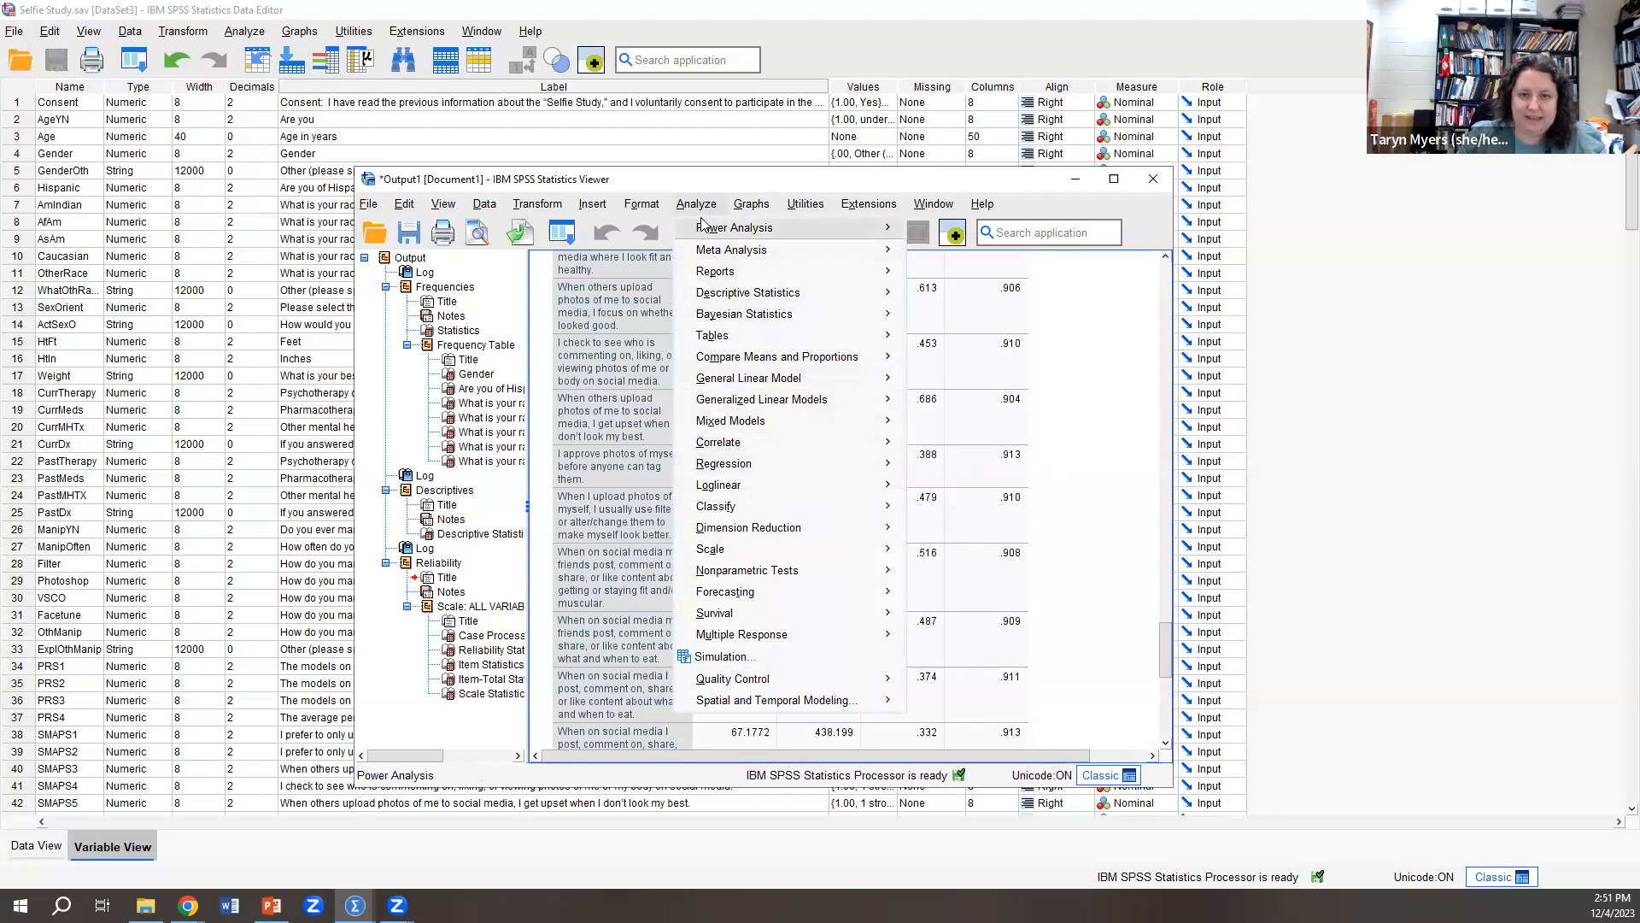
mouse_move(734, 487)
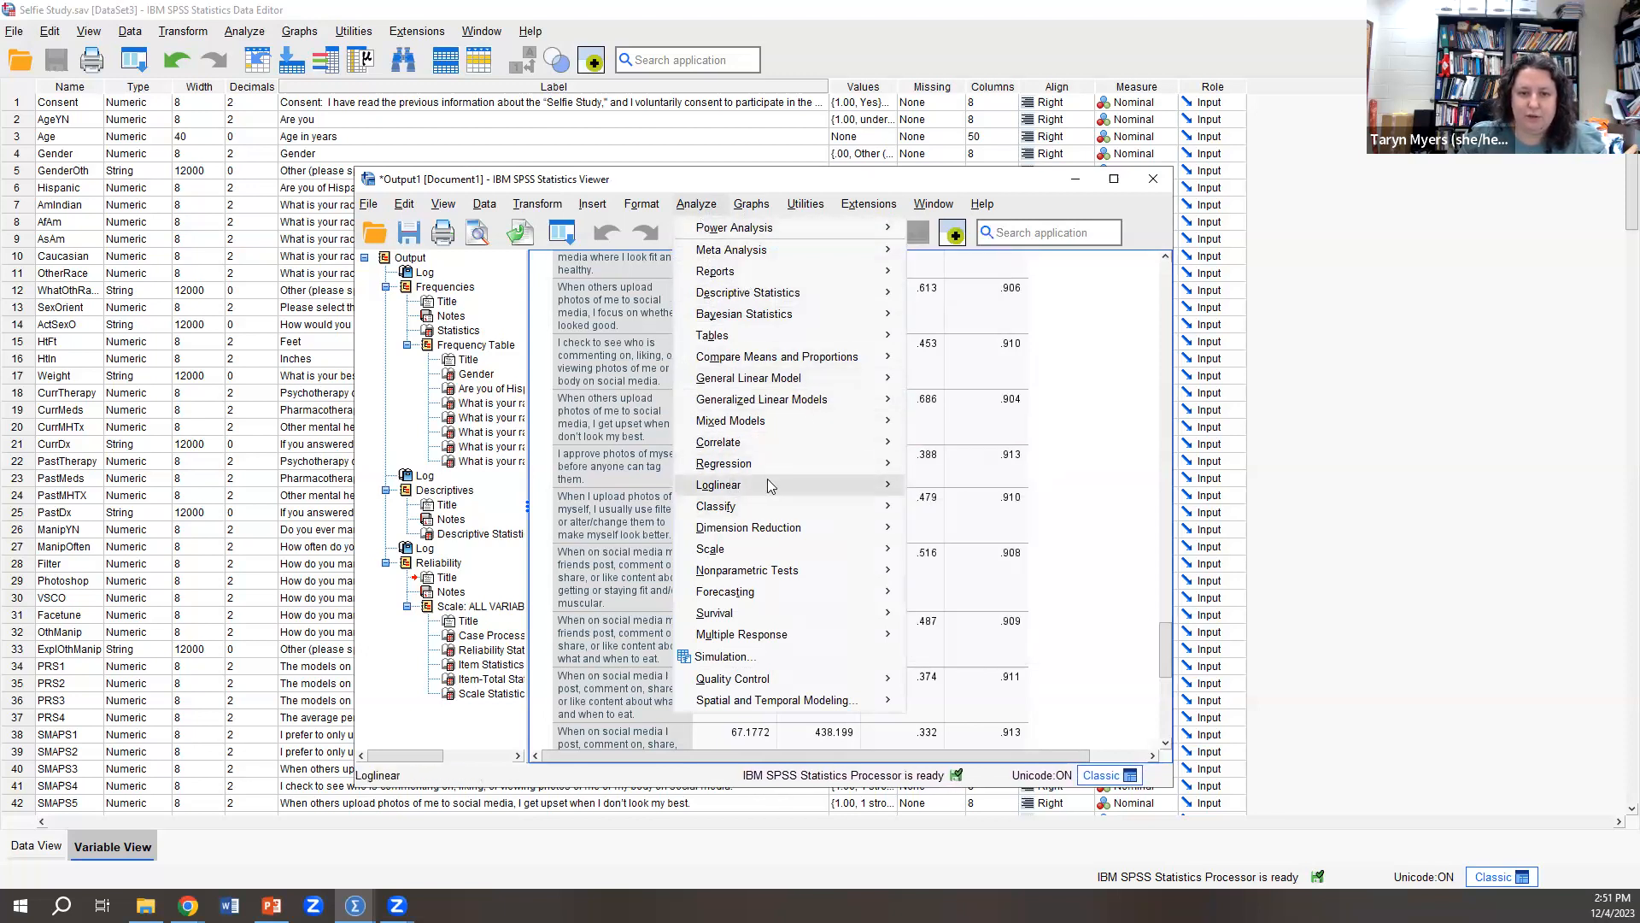
left_click(945, 445)
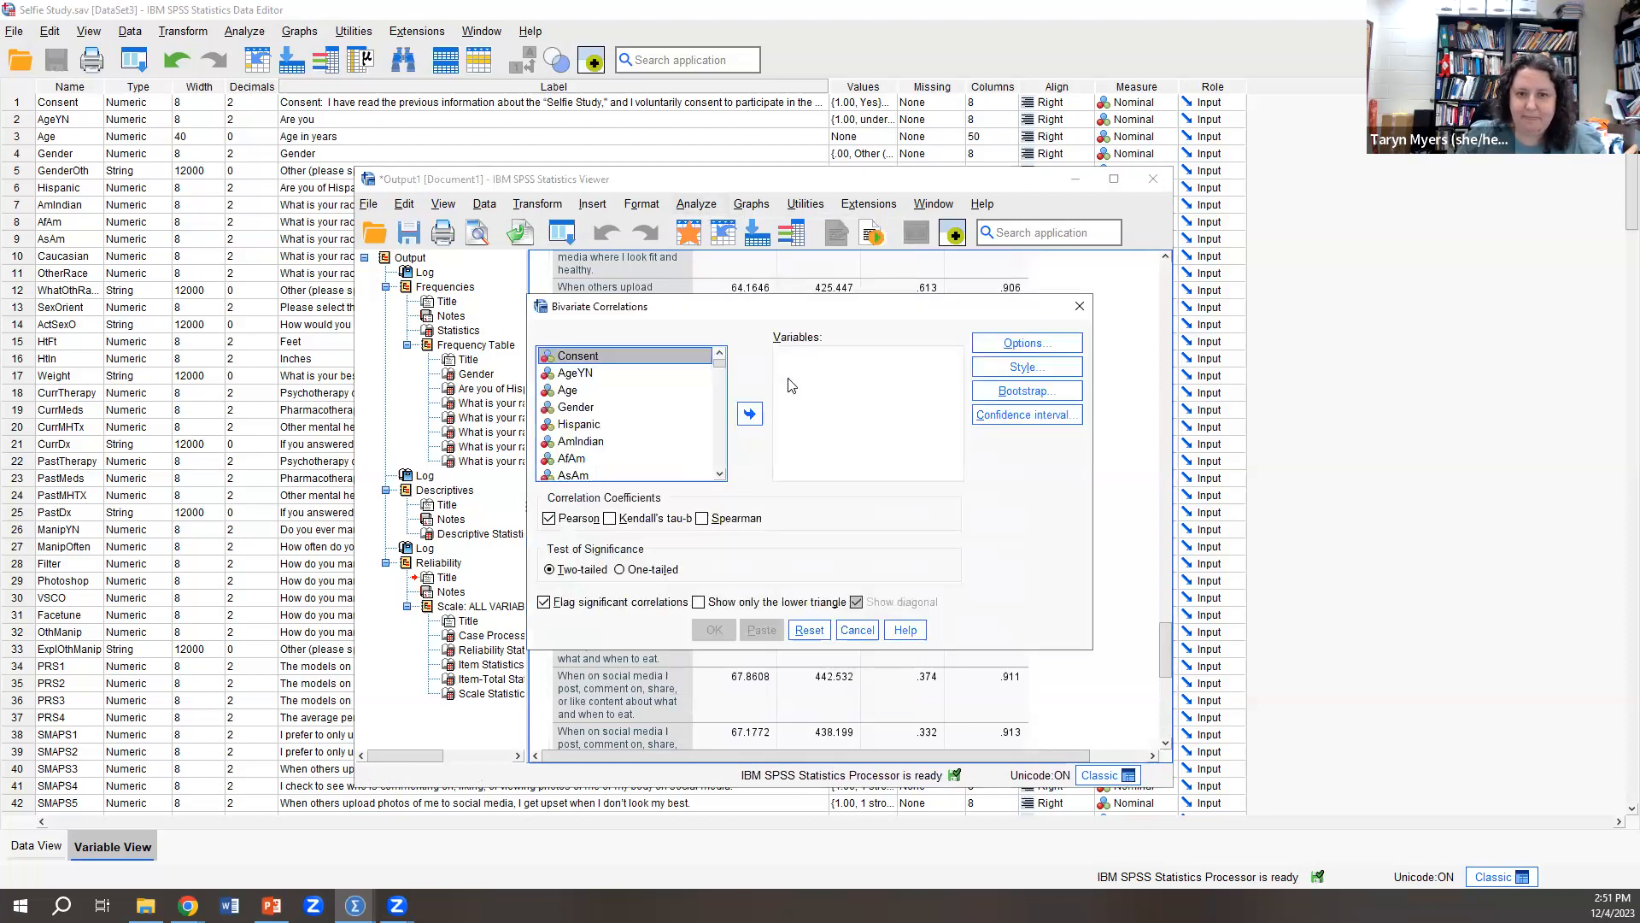
left_click_drag(723, 365, 726, 471)
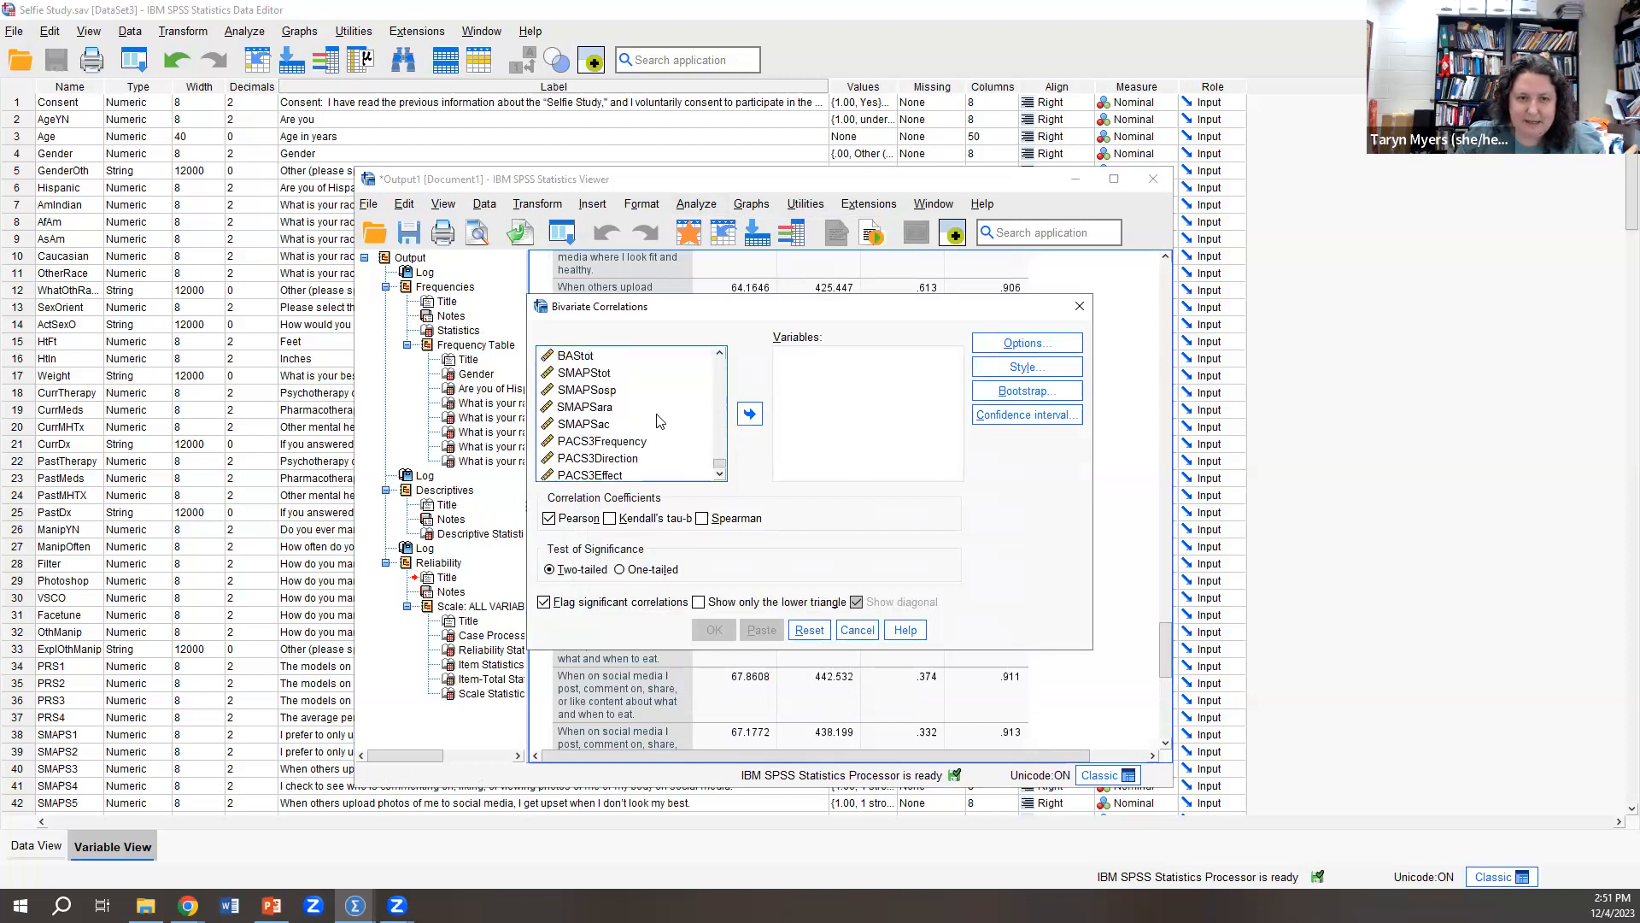
left_click(587, 373)
left_click(751, 417)
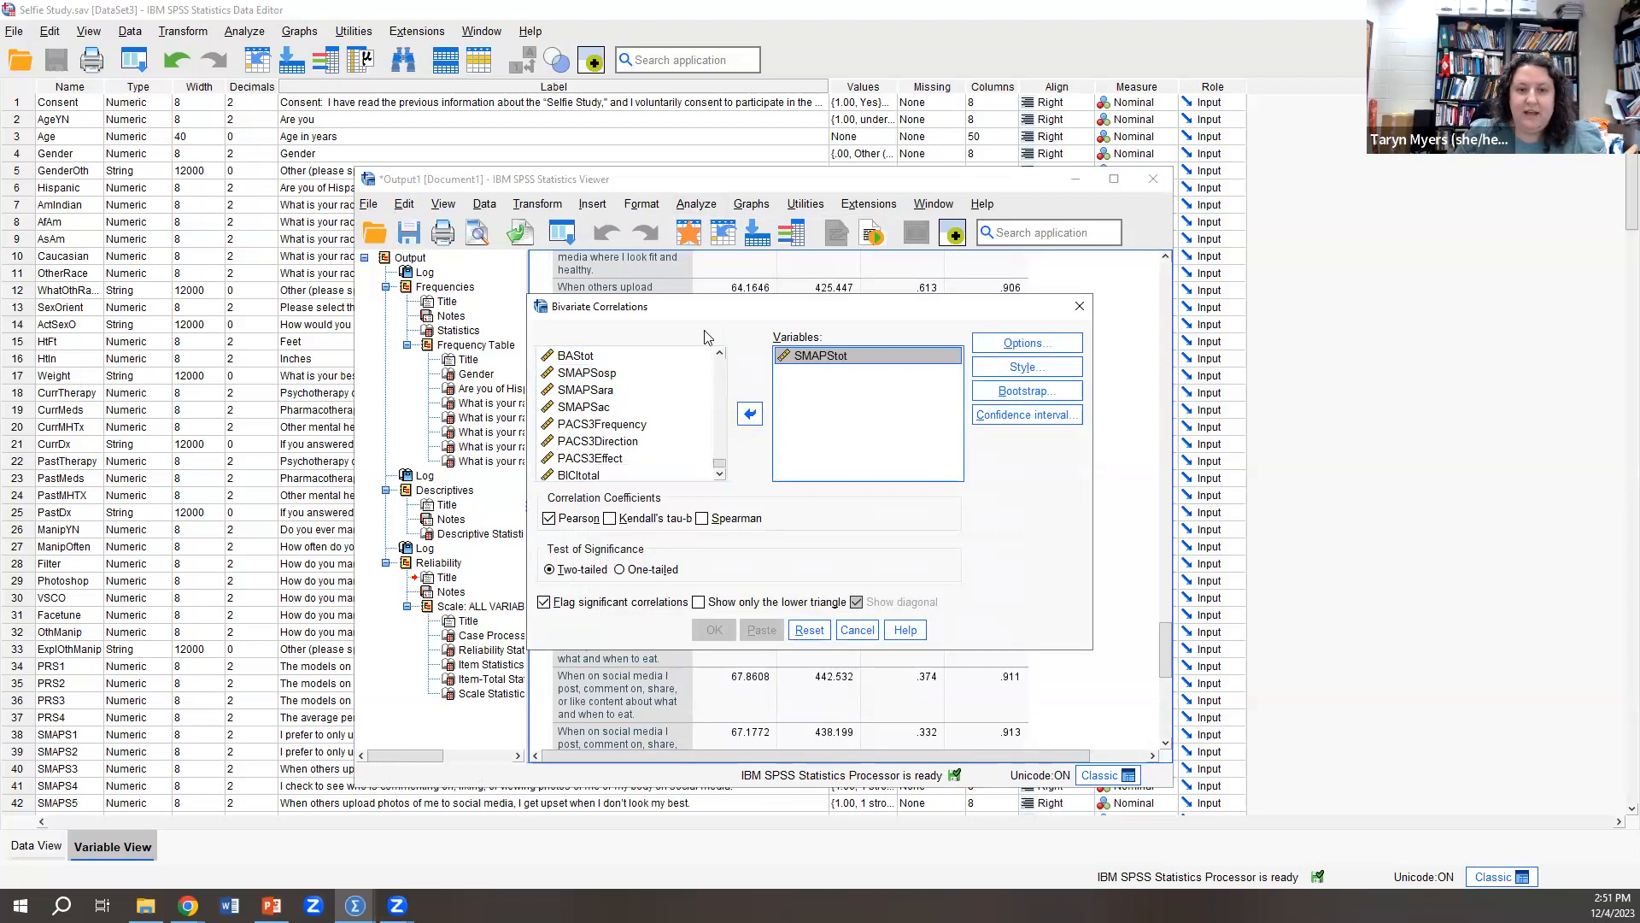
Step: Add the sataqtii variable alongside SMAPStot and run the two-tailed Pearson correlation with significant correlations flagged
scroll(671, 363, "down", 1)
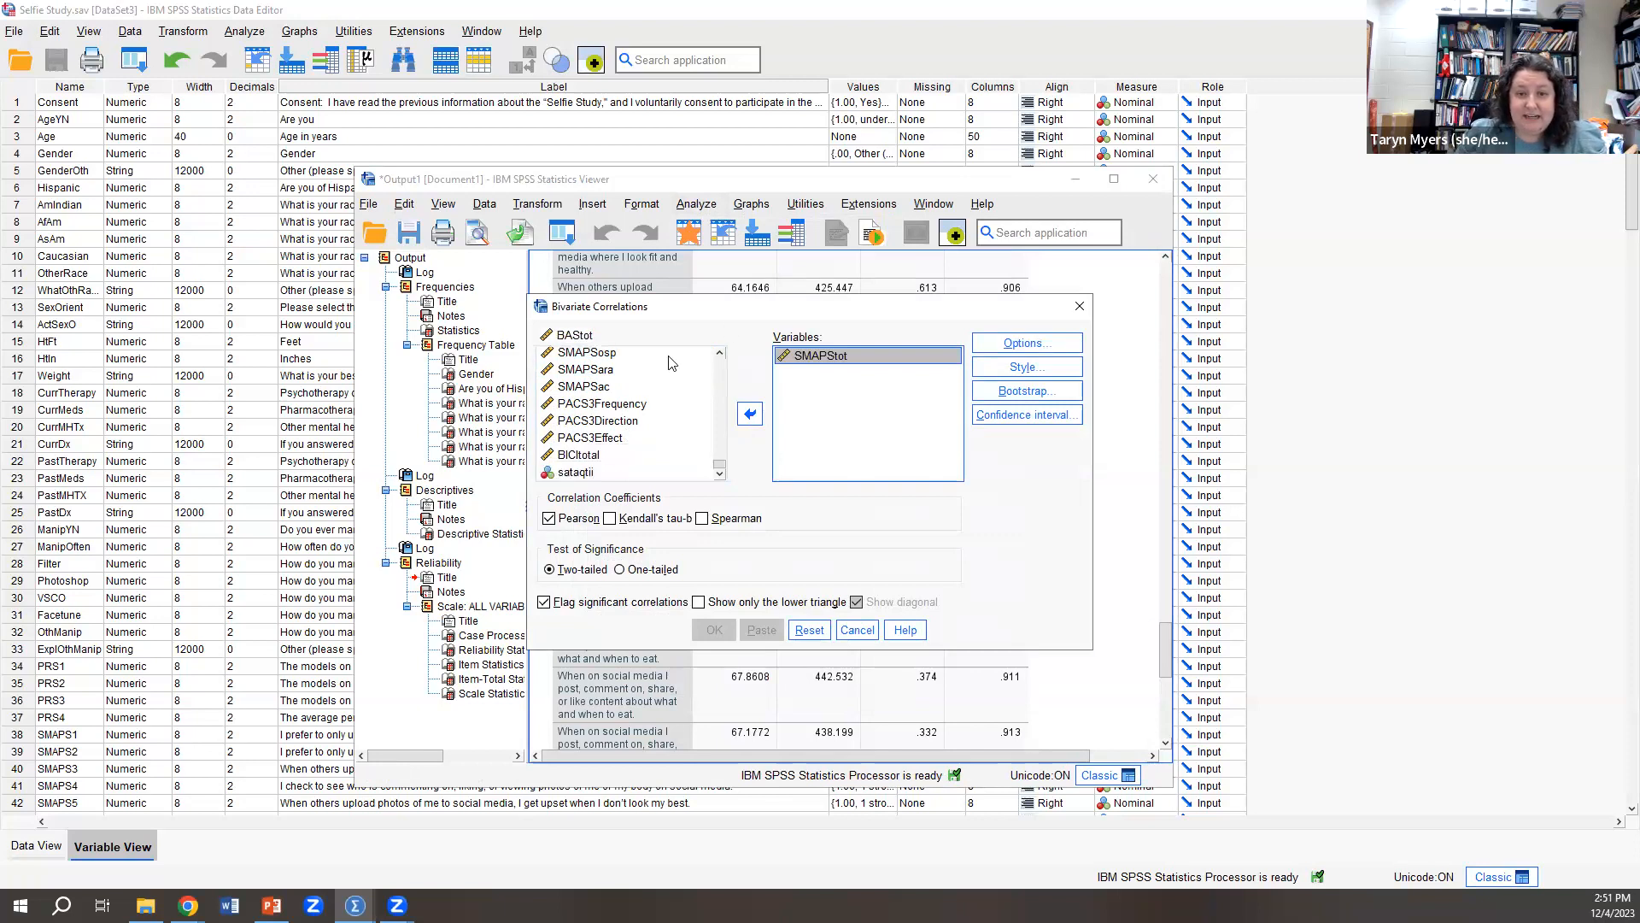
scroll(671, 363, "down", 5)
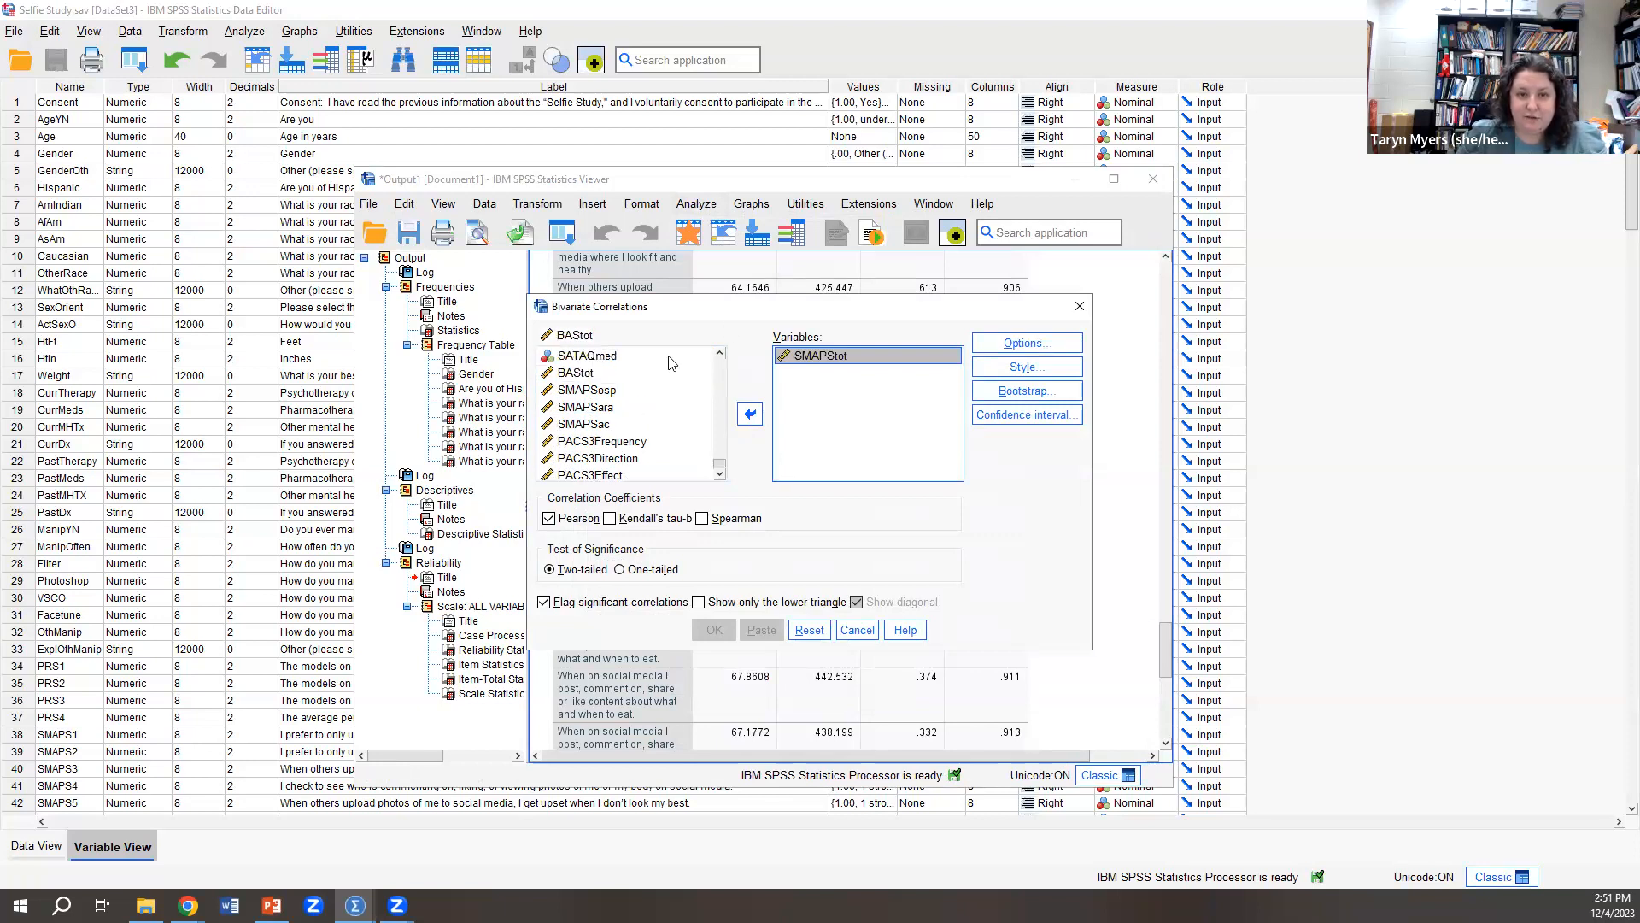
scroll(671, 363, "up", 6)
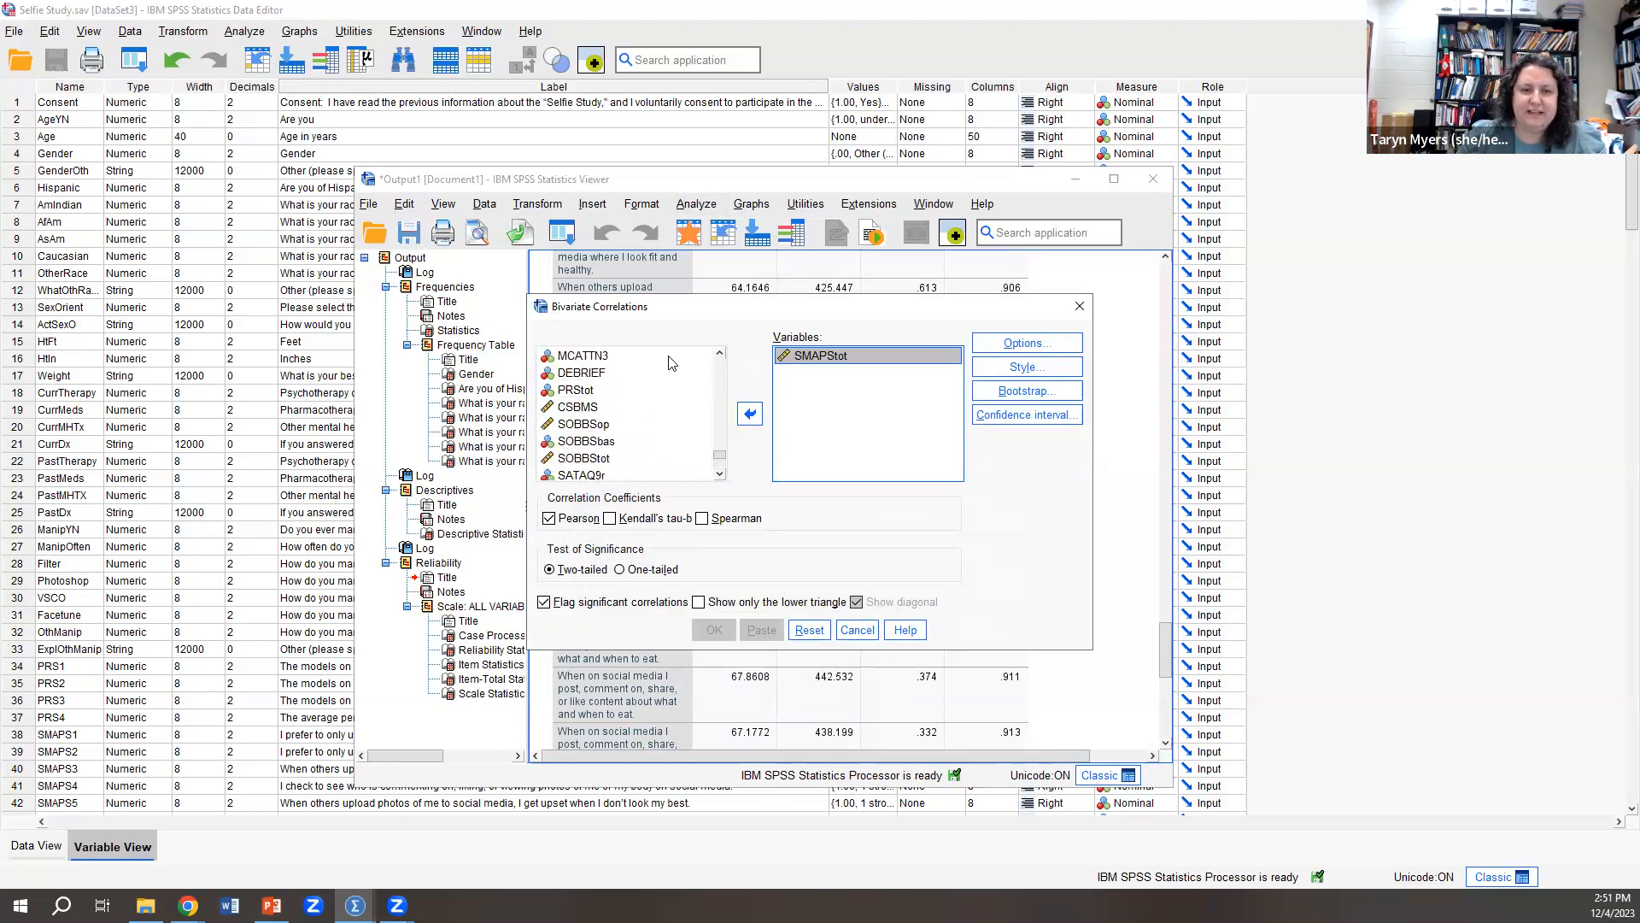
scroll(670, 364, "down", 3)
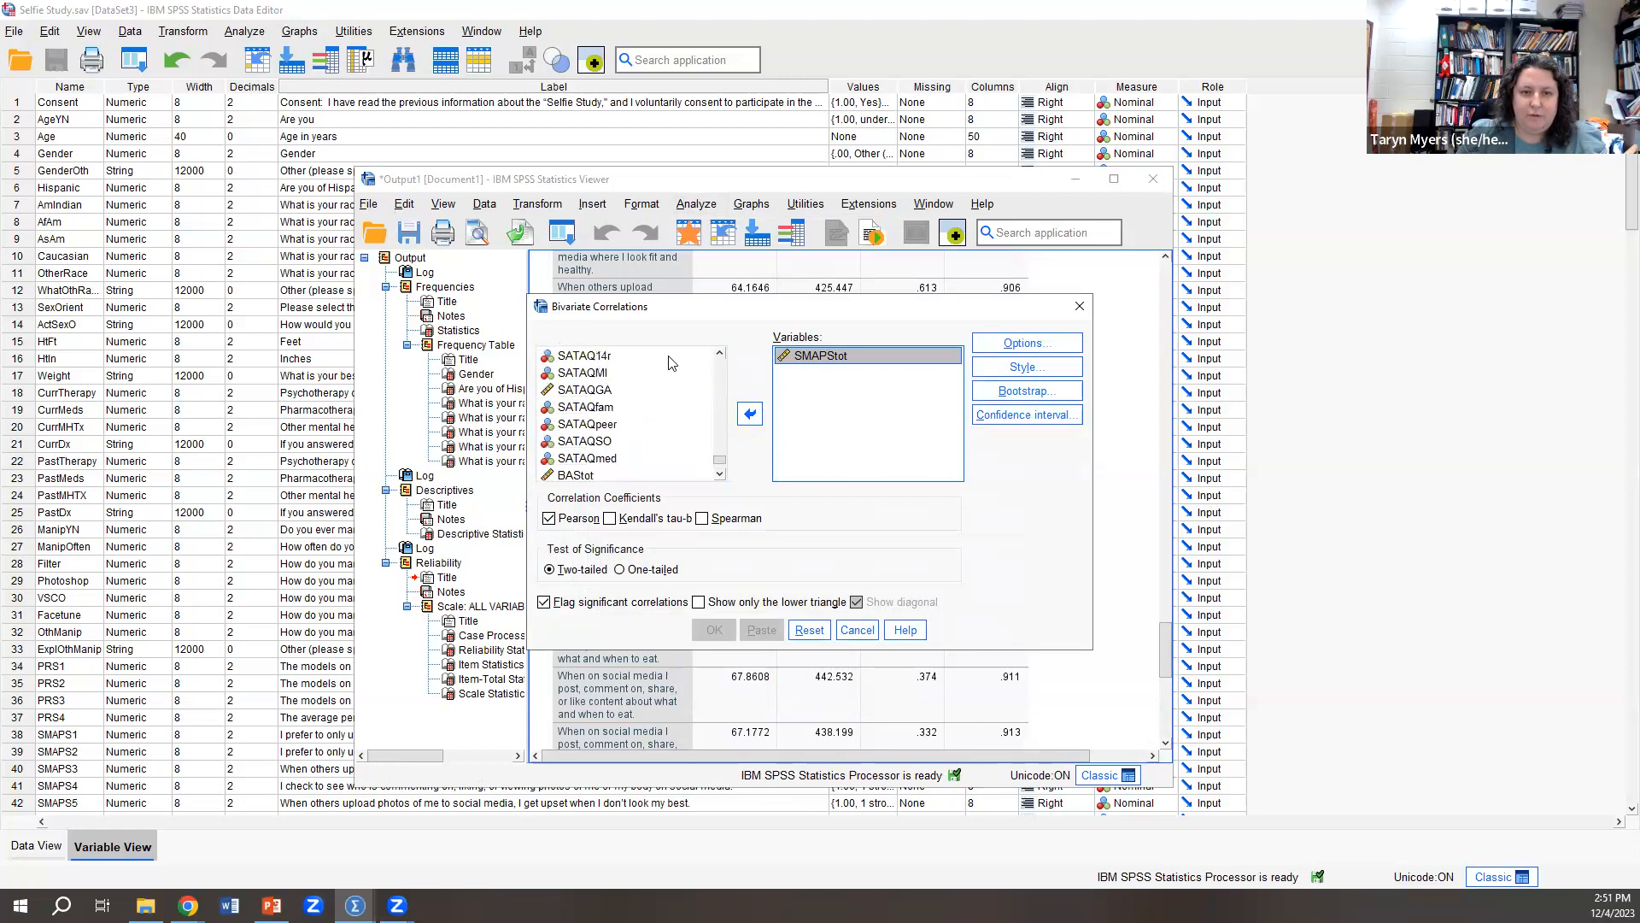
scroll(671, 363, "down", 1)
scroll(670, 363, "up", 1)
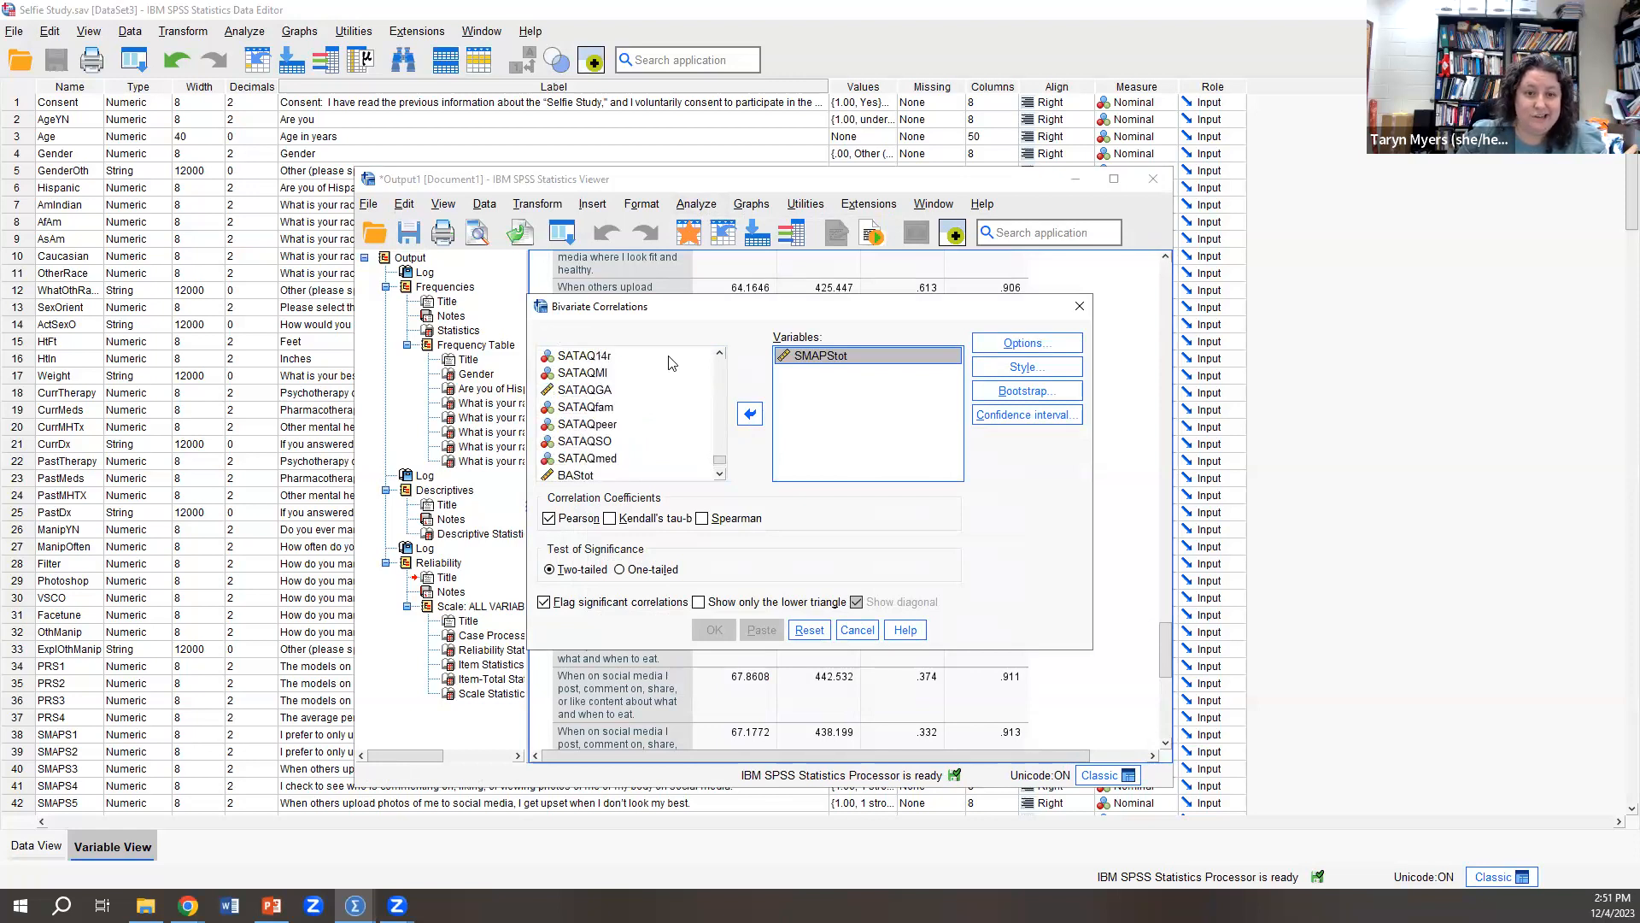
scroll(671, 364, "down", 1)
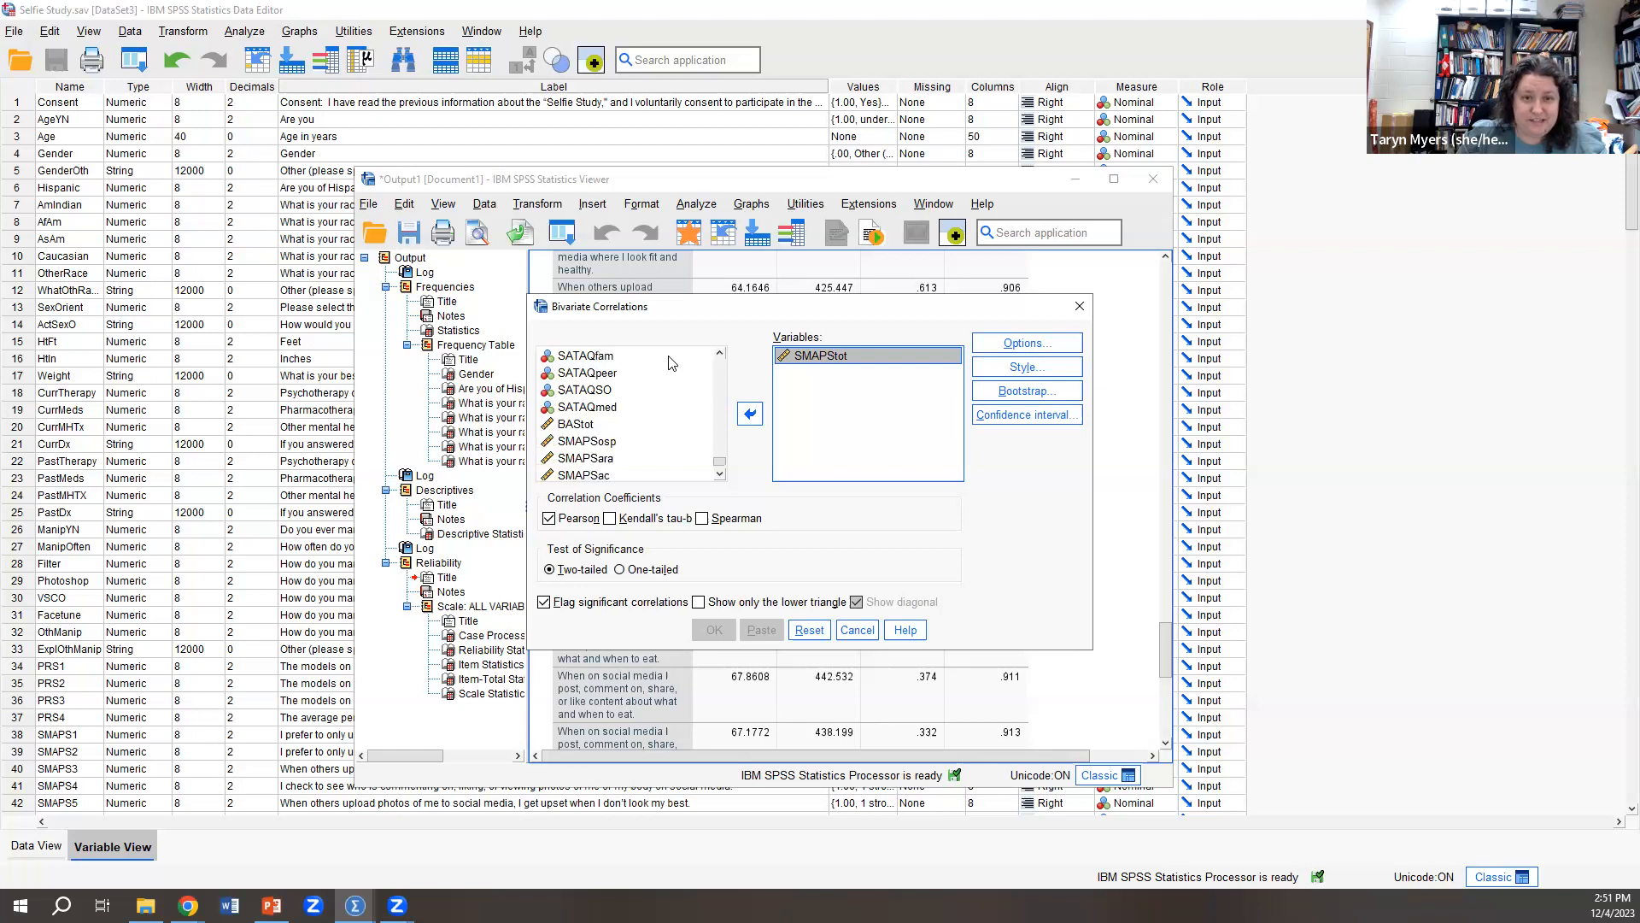
scroll(670, 363, "down", 2)
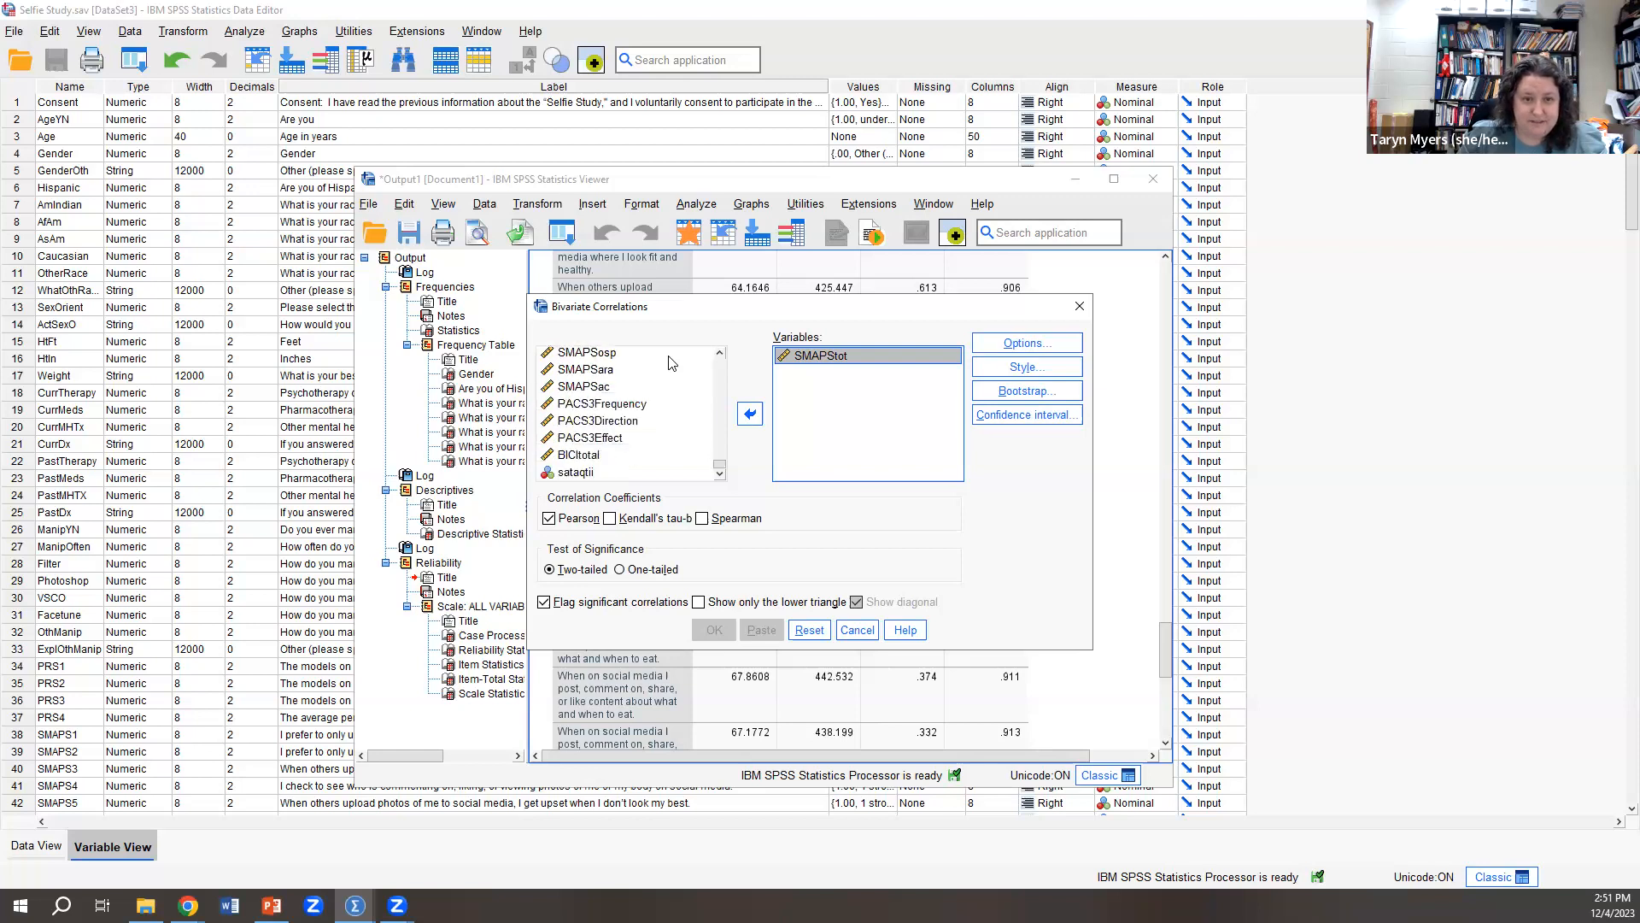
left_click(595, 472)
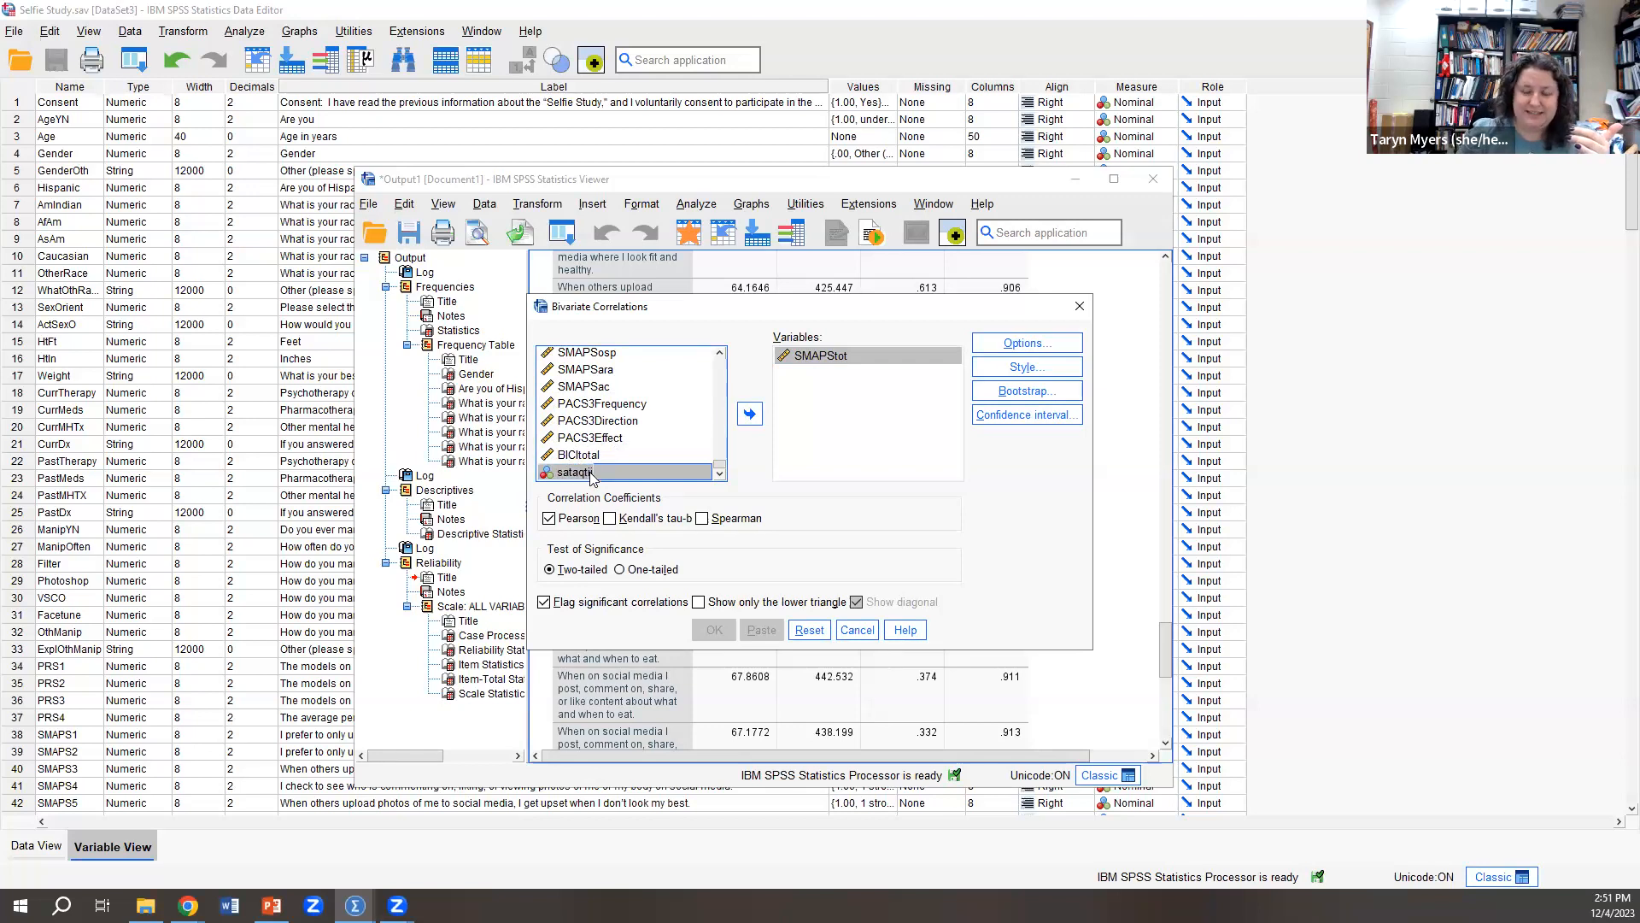
left_click(750, 414)
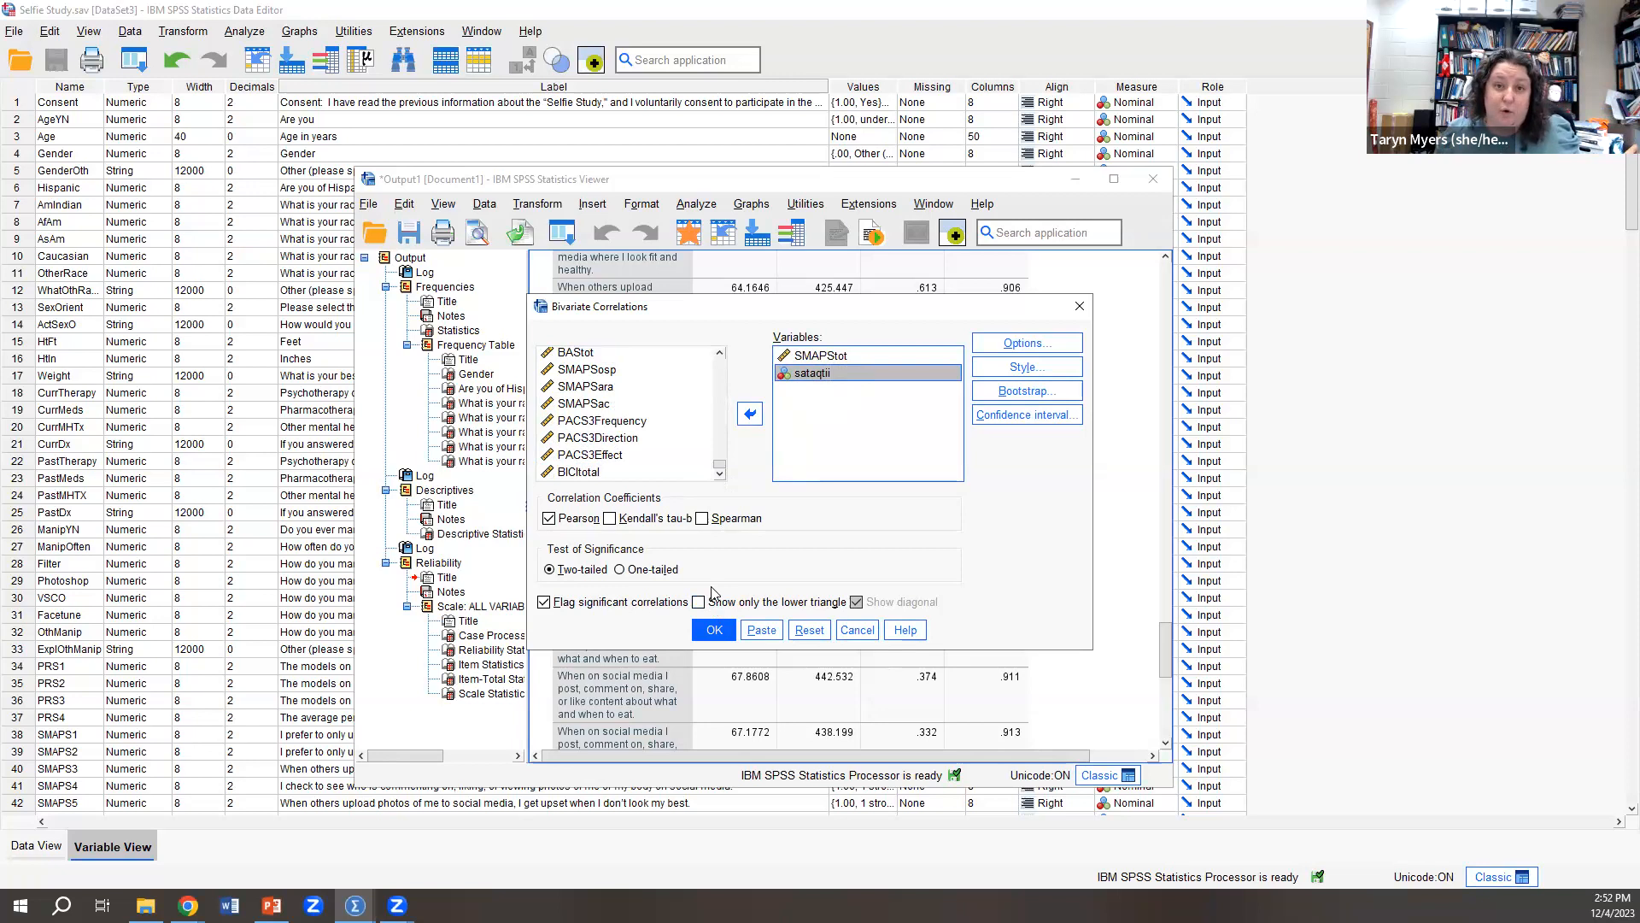
left_click(715, 632)
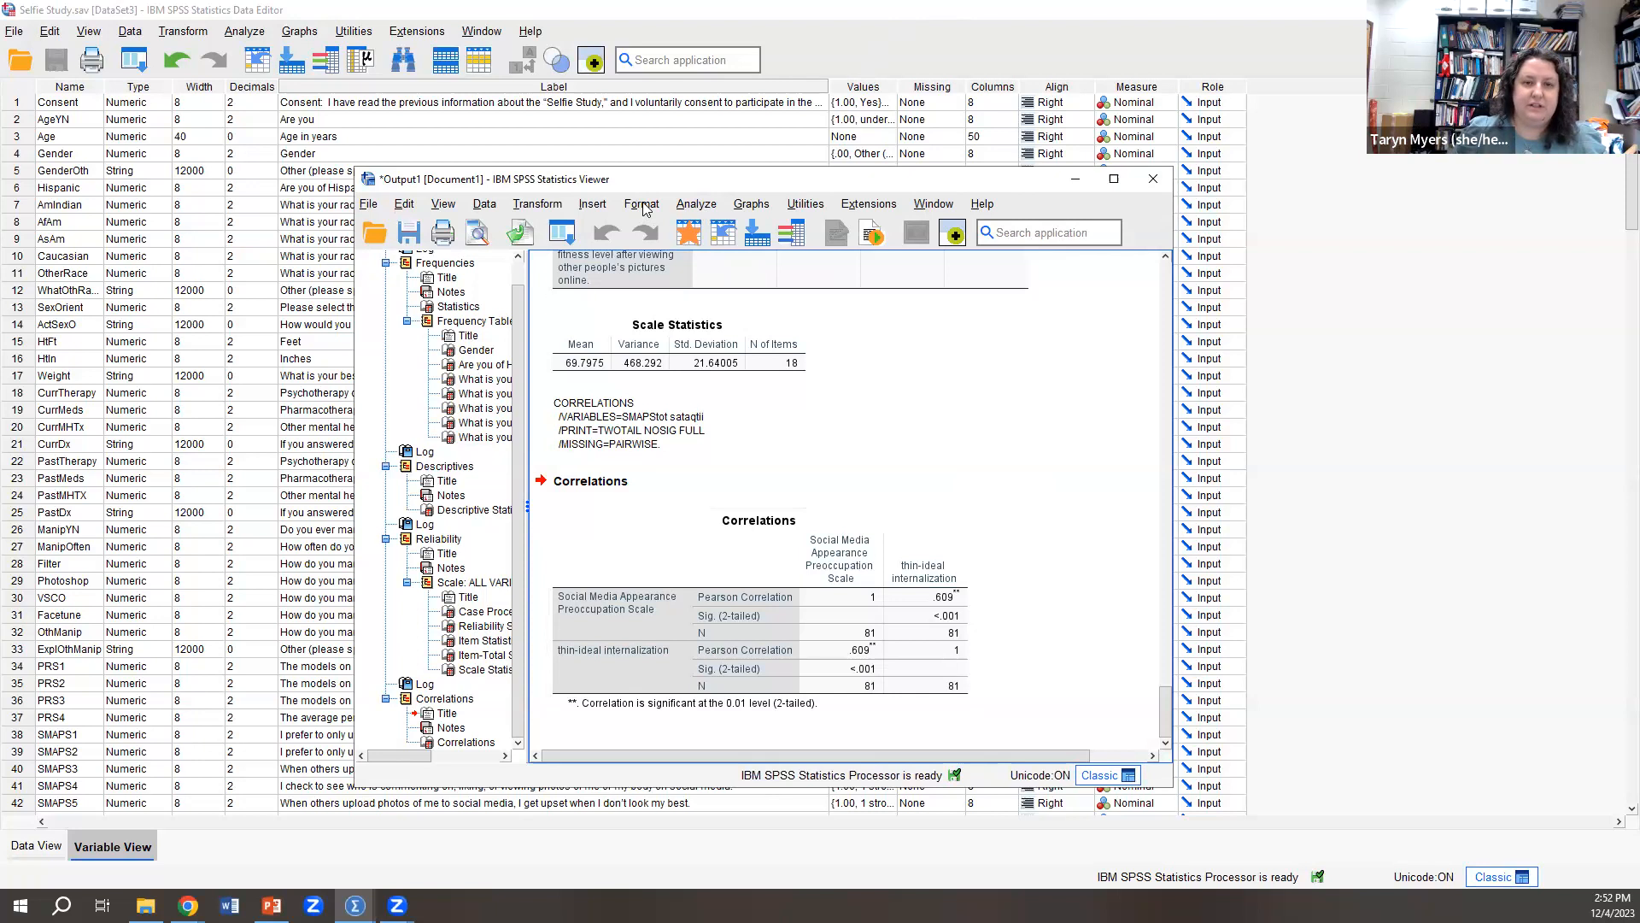
Step: Start another bivariate correlation and remove sataqtii from its variables, keeping SMAPStot
left_click(694, 207)
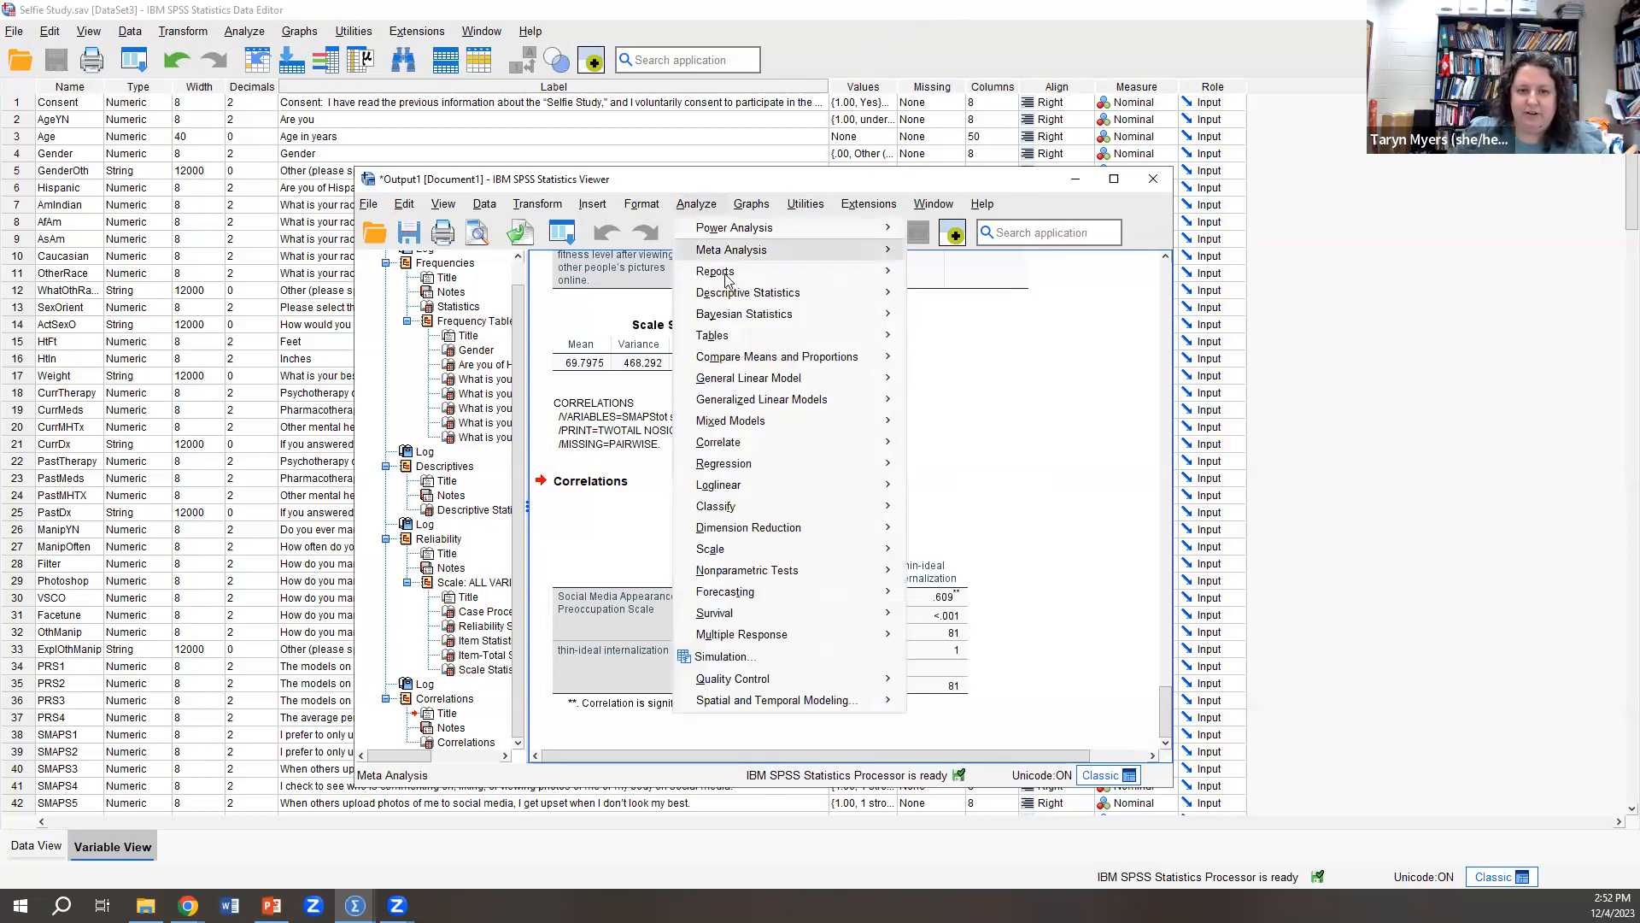
mouse_move(774, 443)
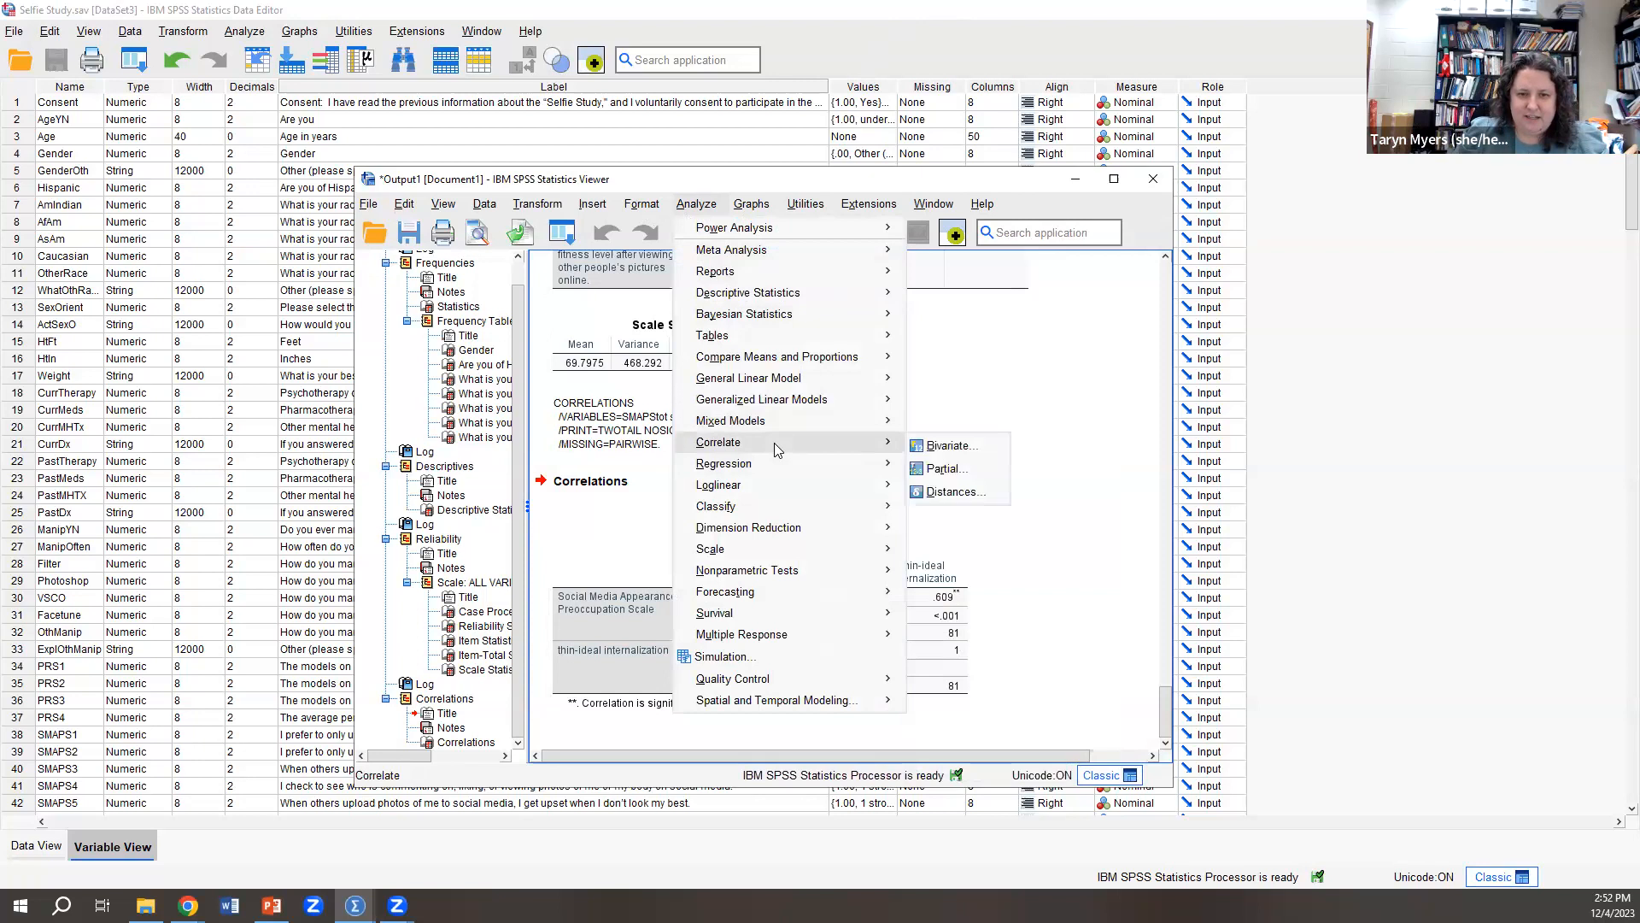
left_click(951, 446)
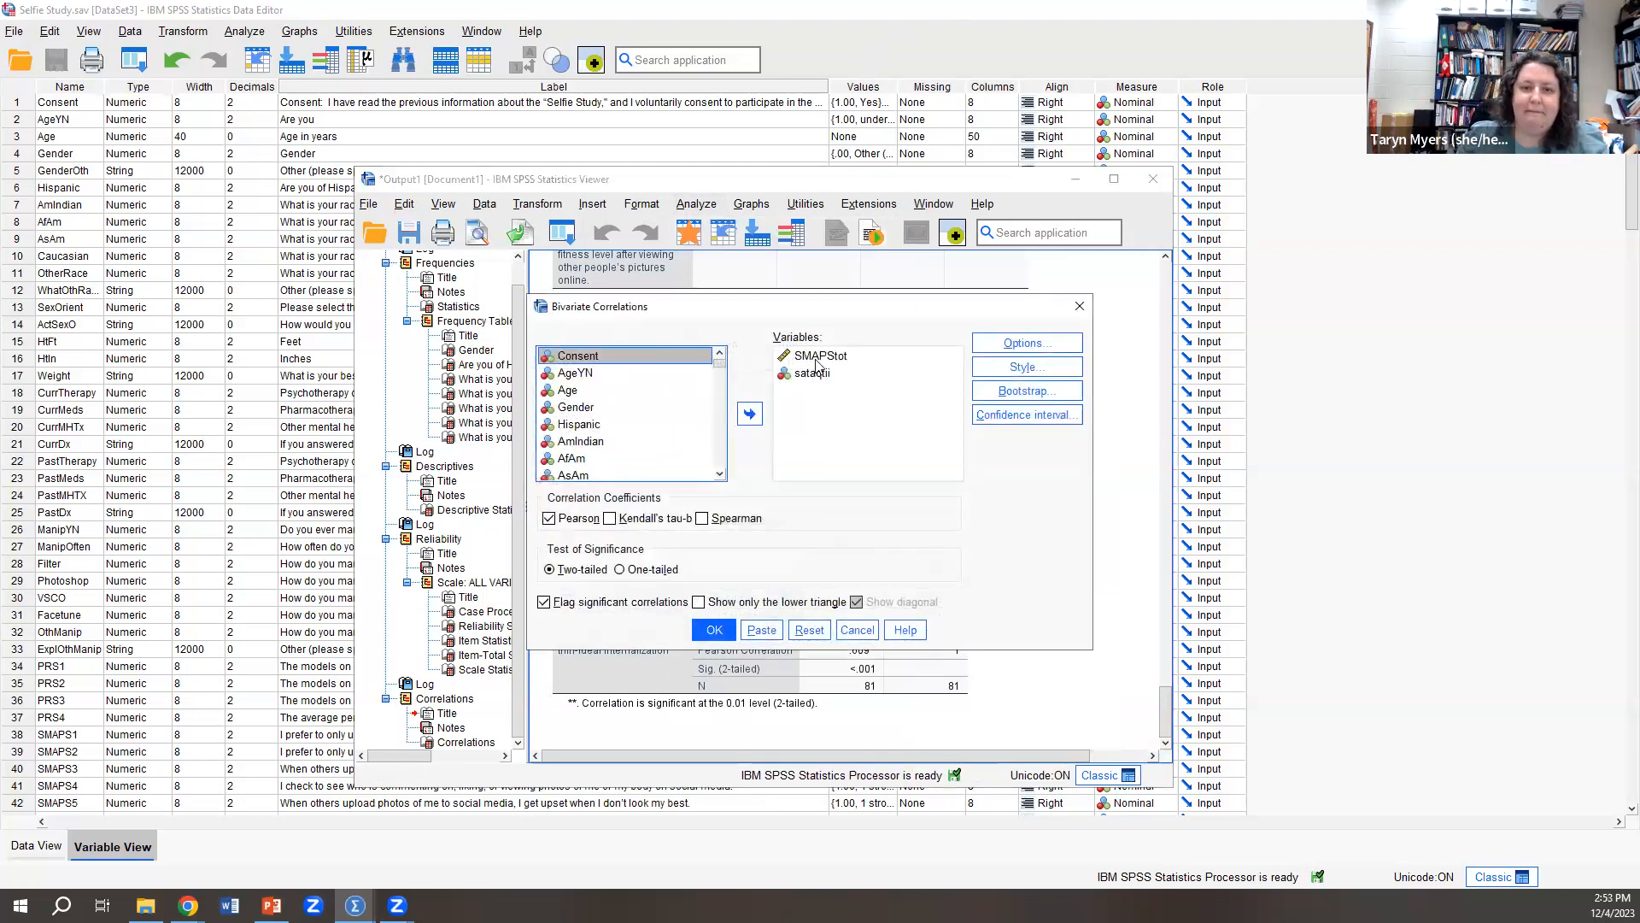
left_click(812, 373)
left_click(749, 413)
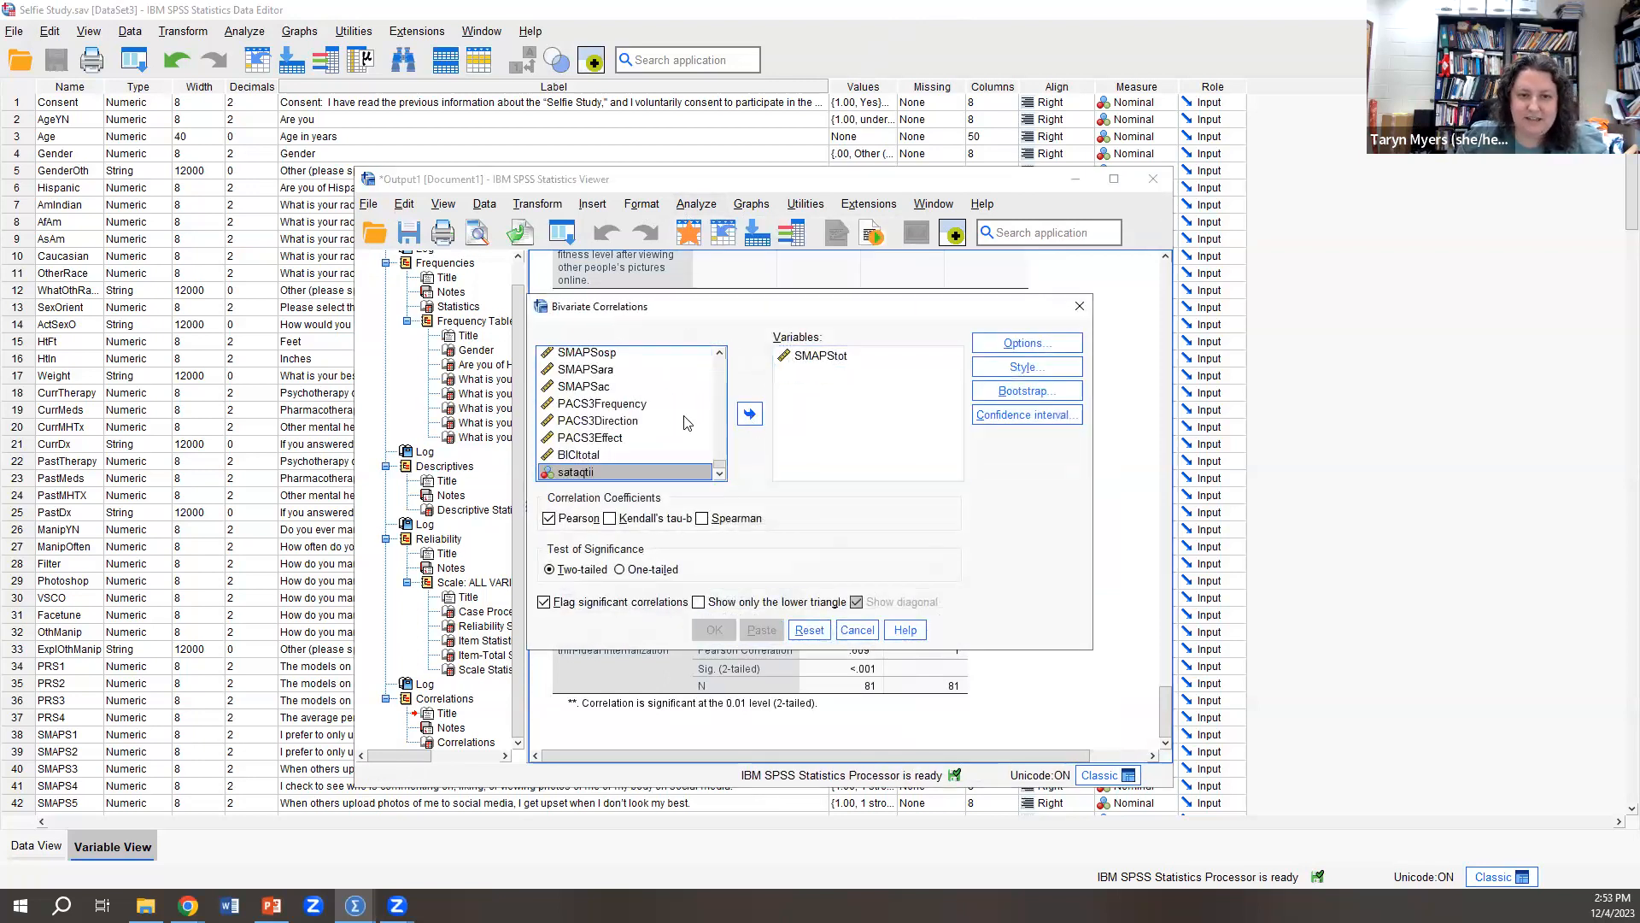
Step: Add the CSBMS total variable and run the two-tailed Pearson correlation with SMAPStot
scroll(700, 401, "up", 2)
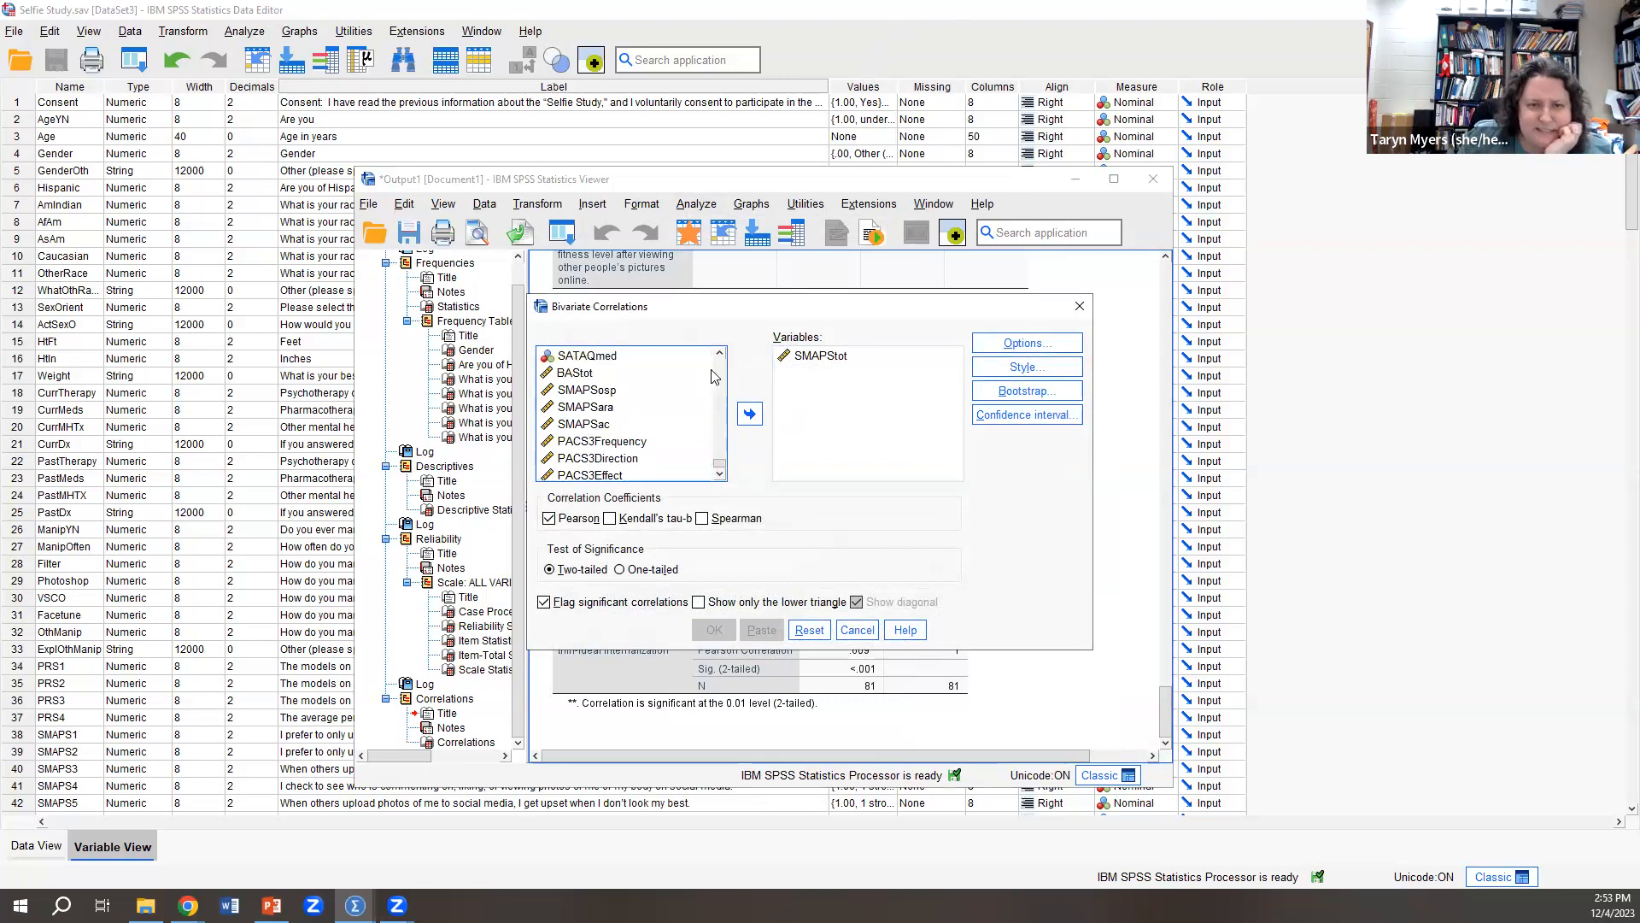
scroll(701, 393, "up", 4)
scroll(700, 393, "up", 3)
scroll(701, 393, "up", 1)
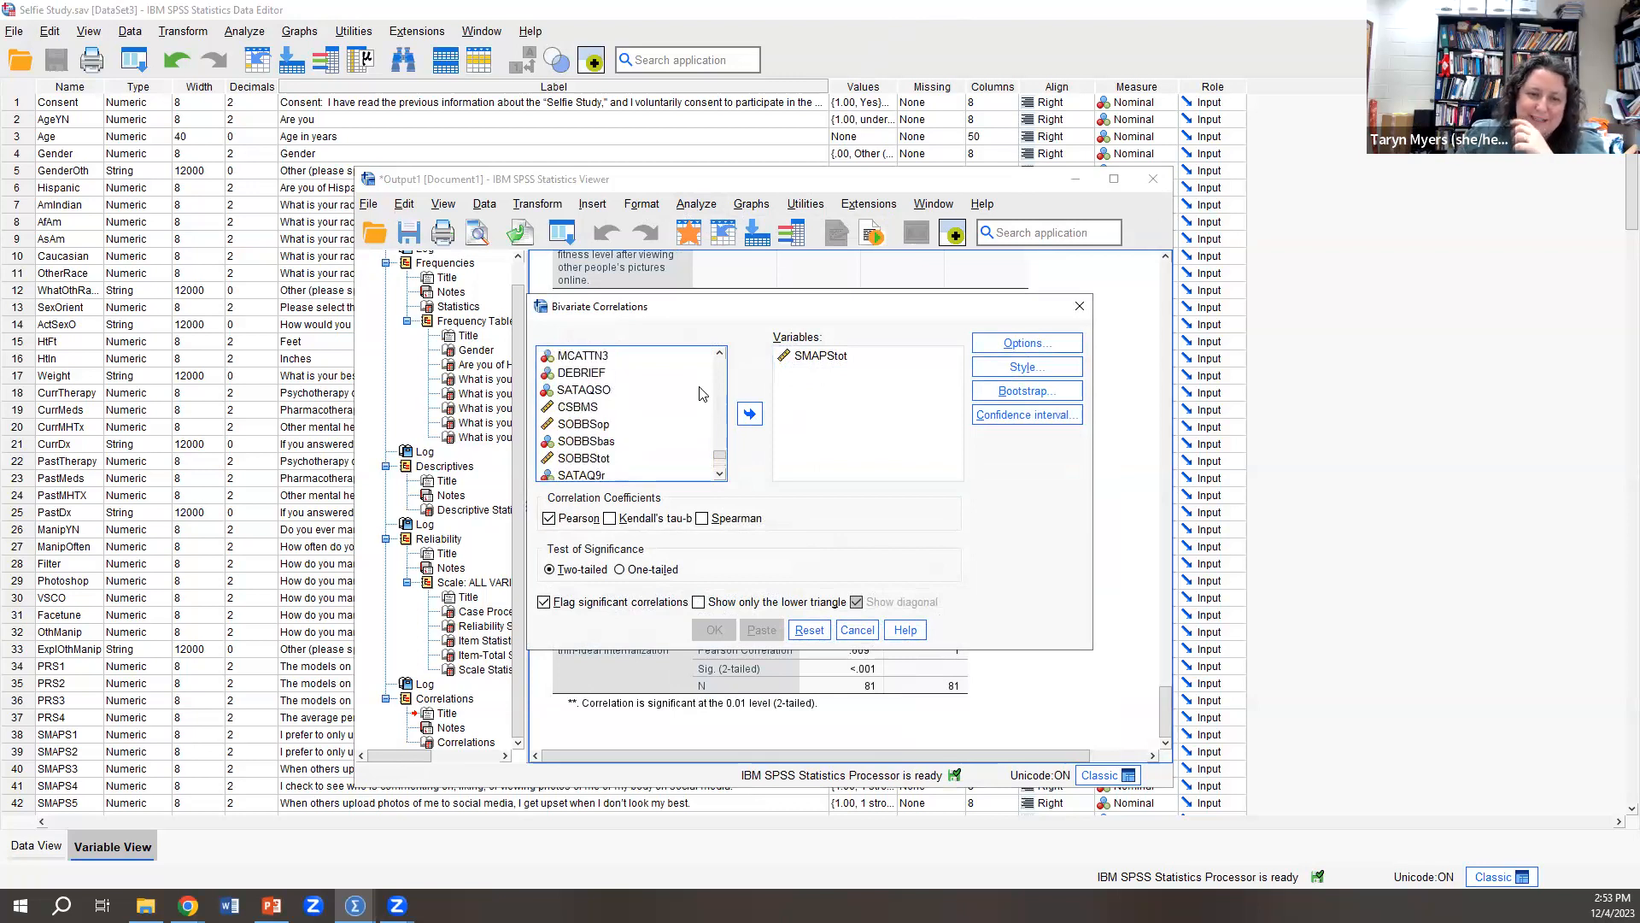
left_click(581, 410)
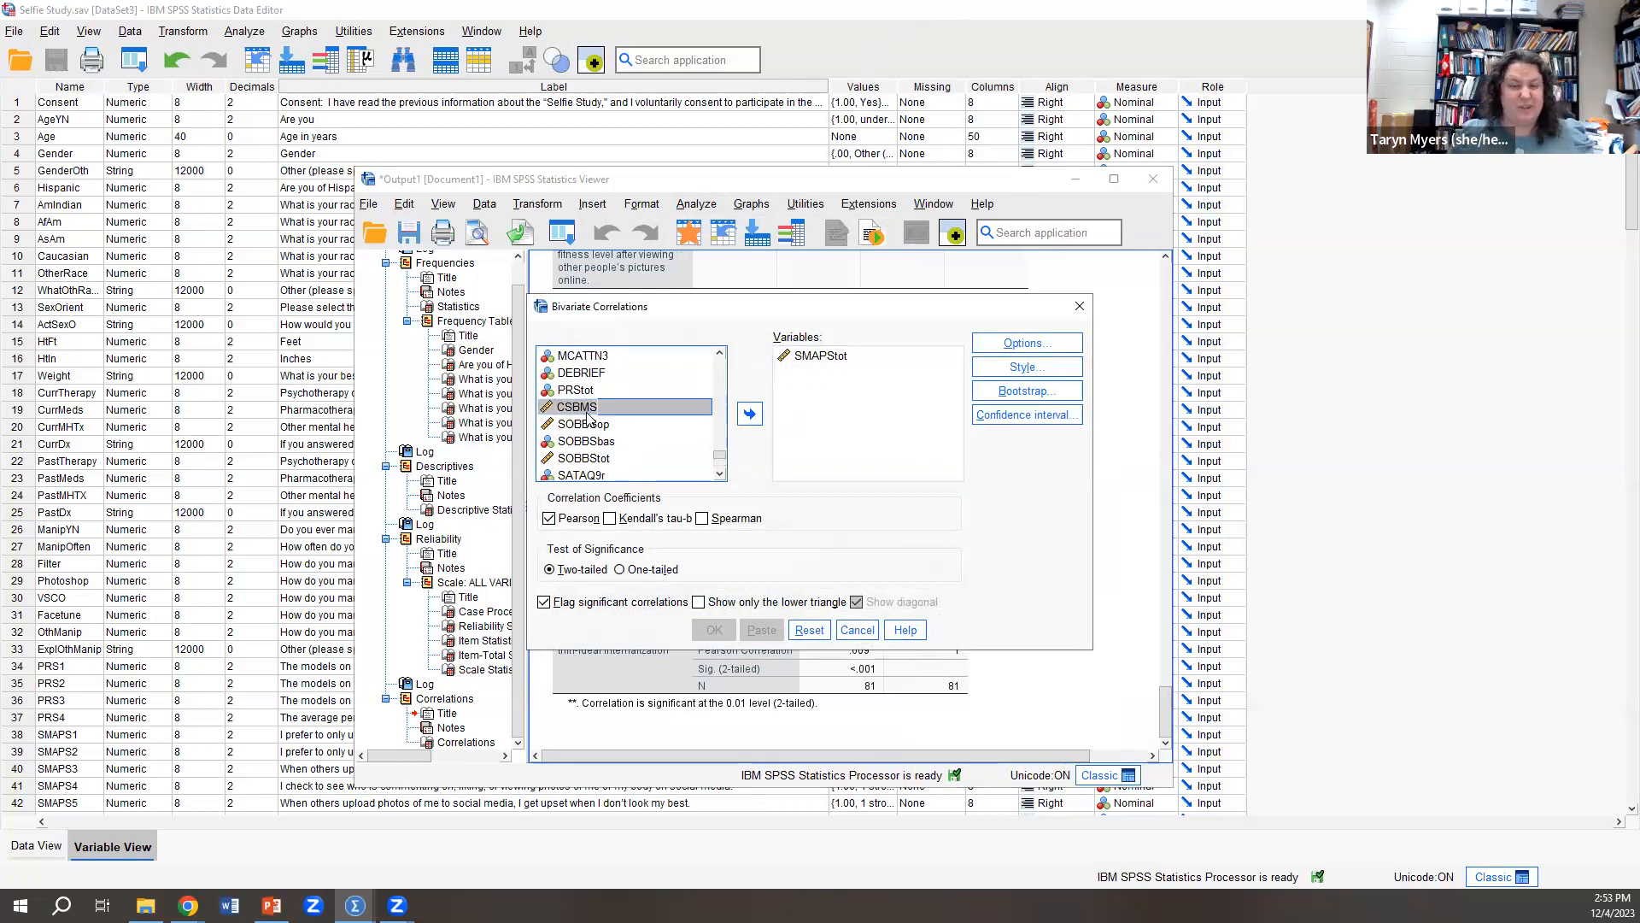
left_click(749, 414)
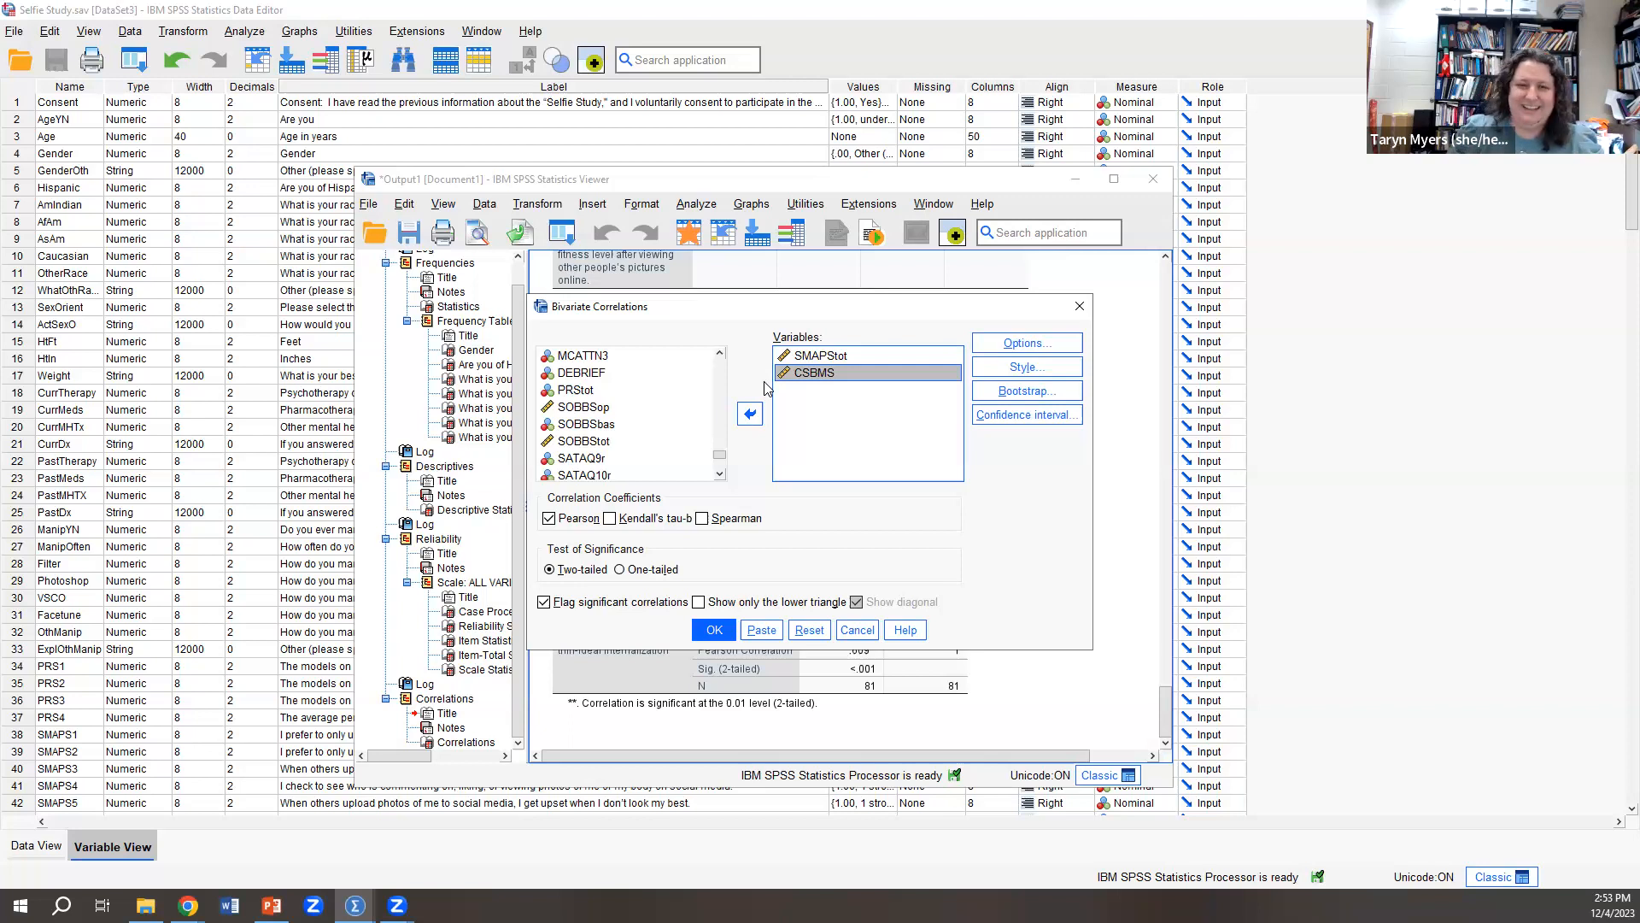
left_click(714, 632)
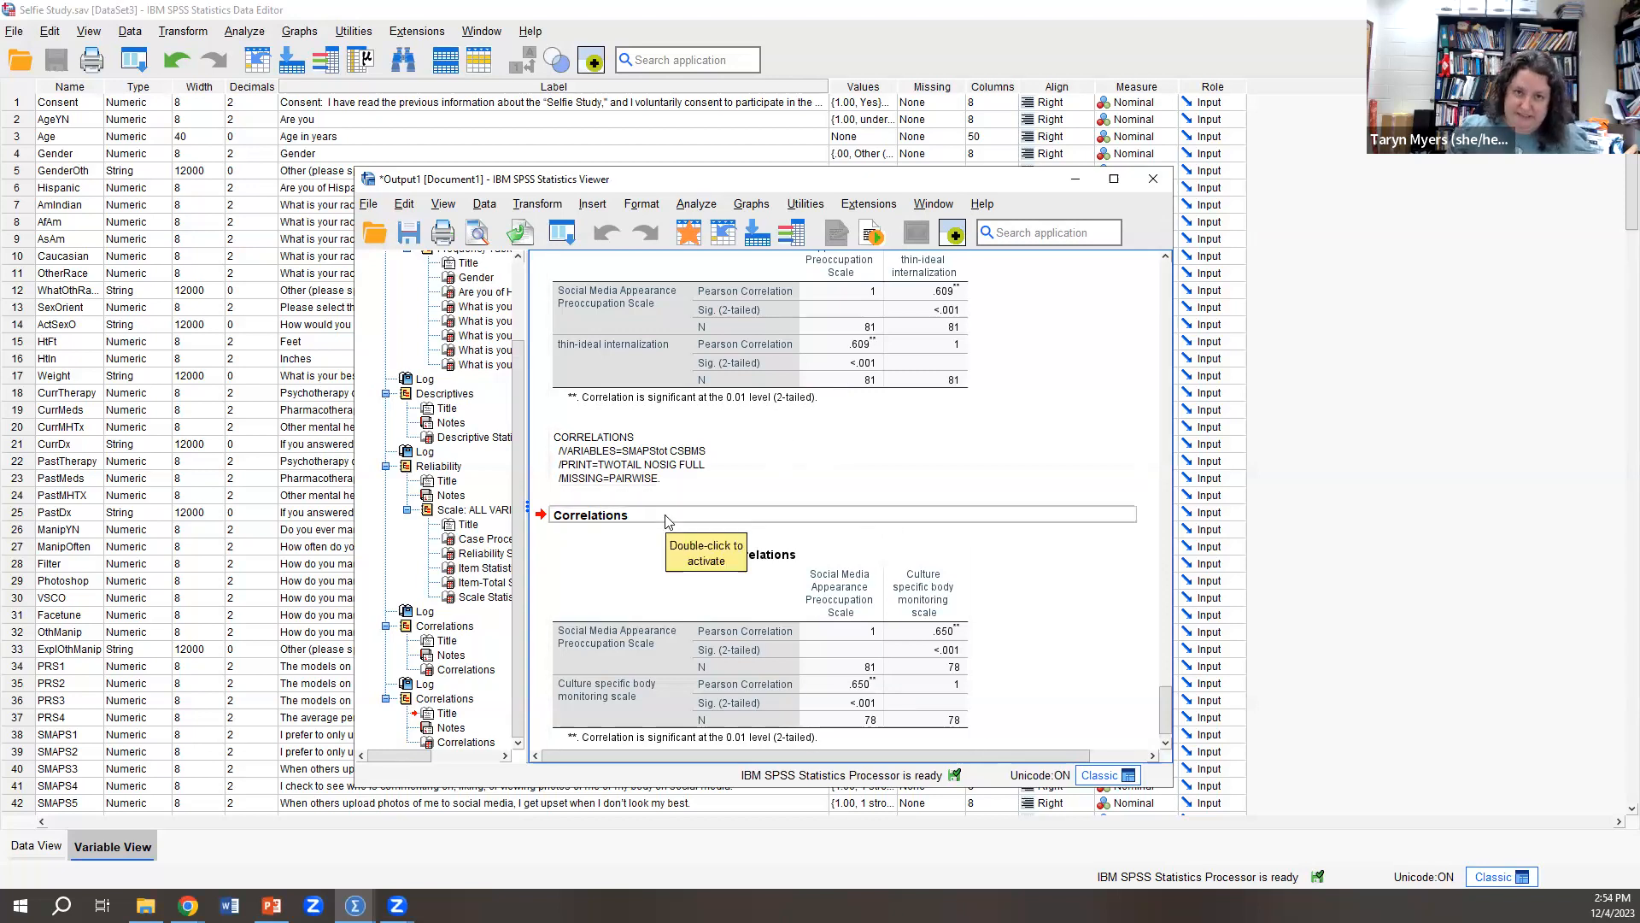
left_click(700, 203)
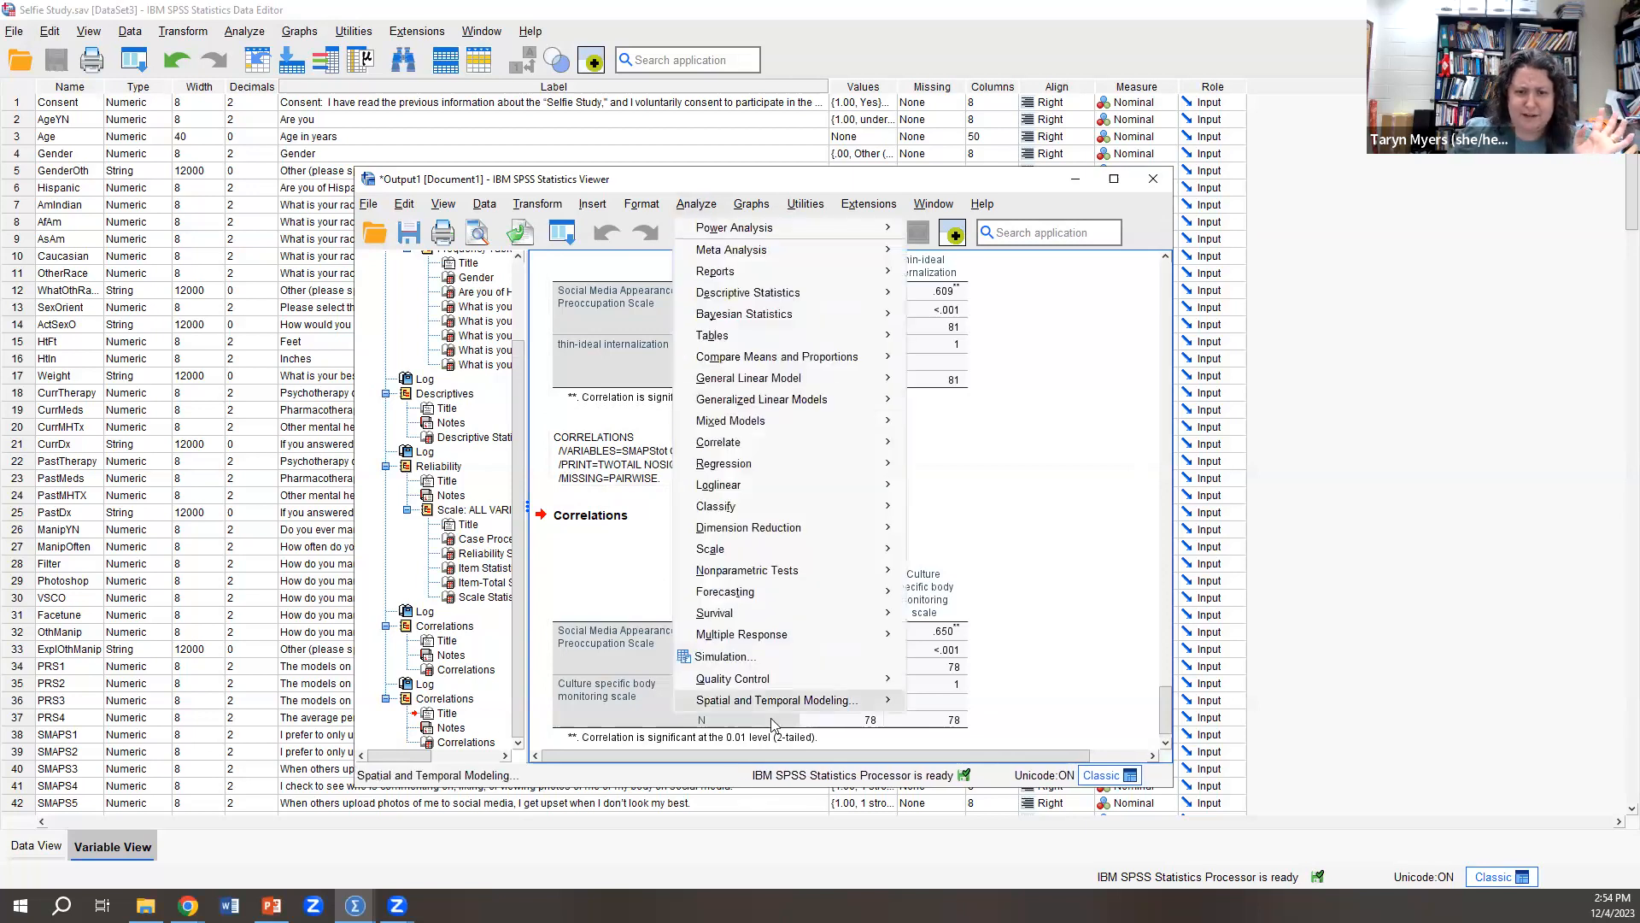
mouse_move(756, 579)
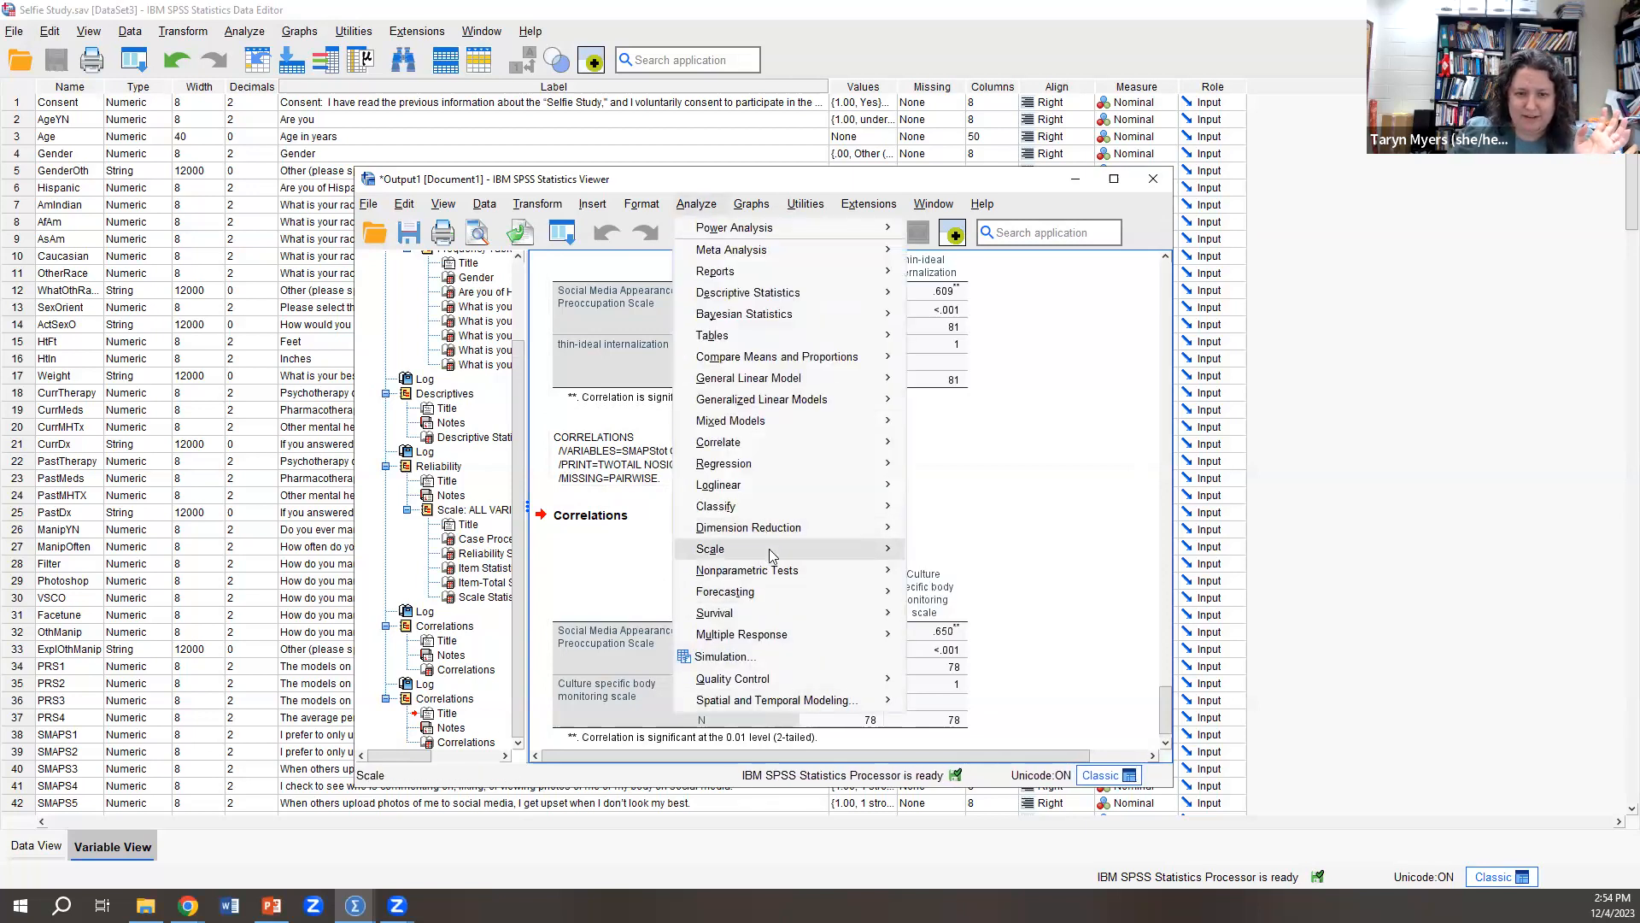
mouse_move(865, 552)
left_click(955, 555)
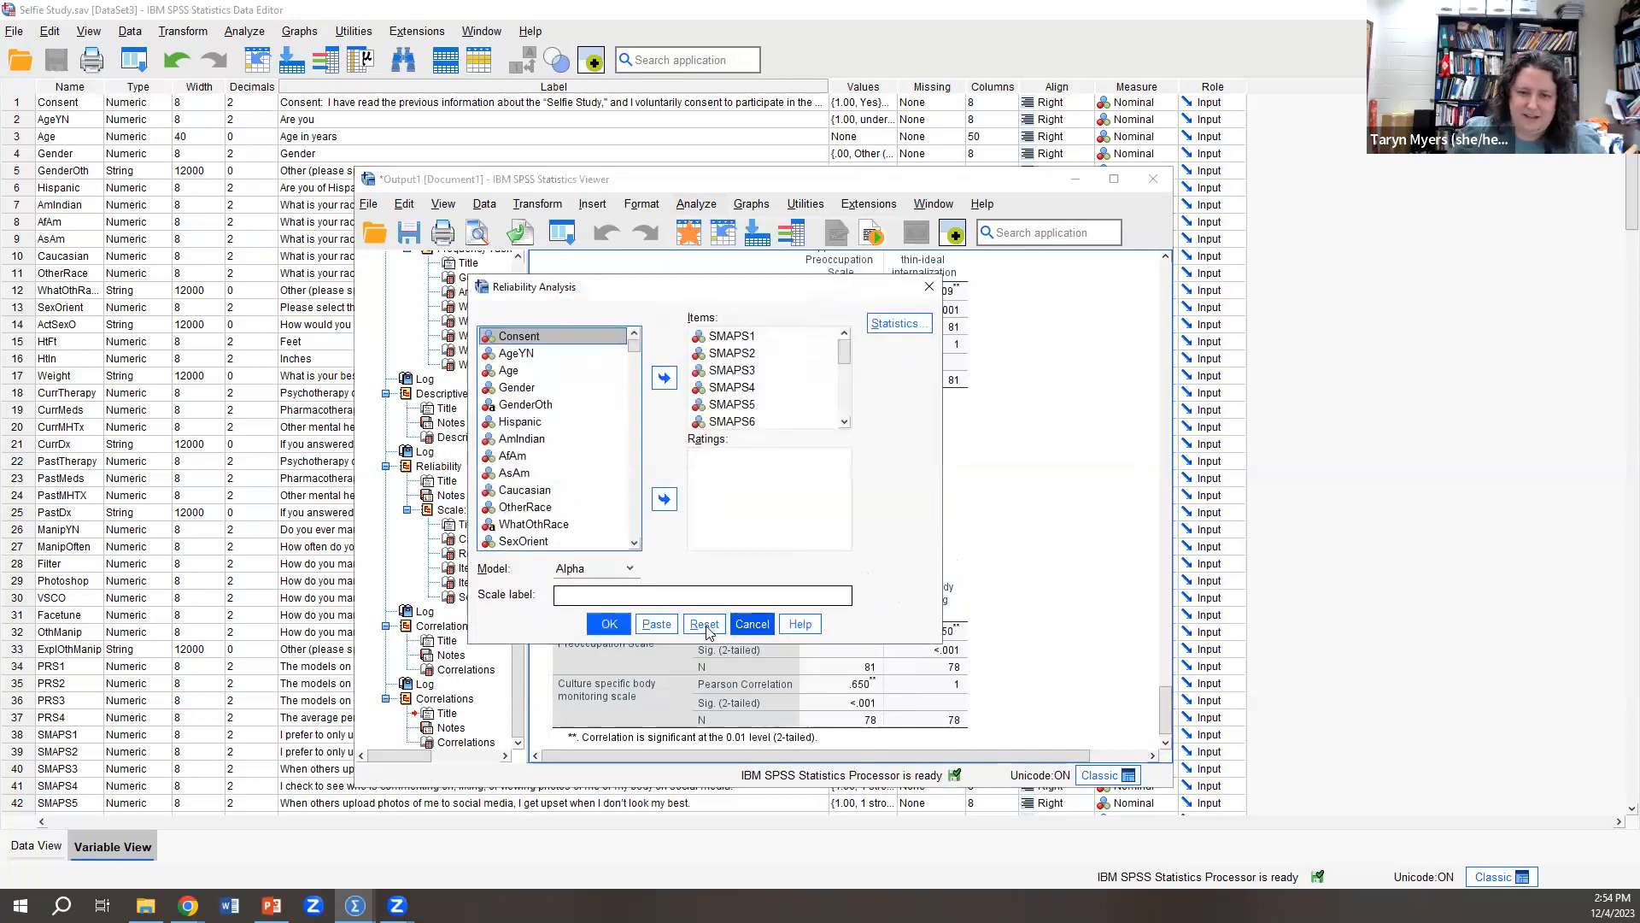
left_click(929, 286)
Step: Start a further bivariate correlation and take CSBMS out of its variables, keeping SMAPStot
left_click(692, 205)
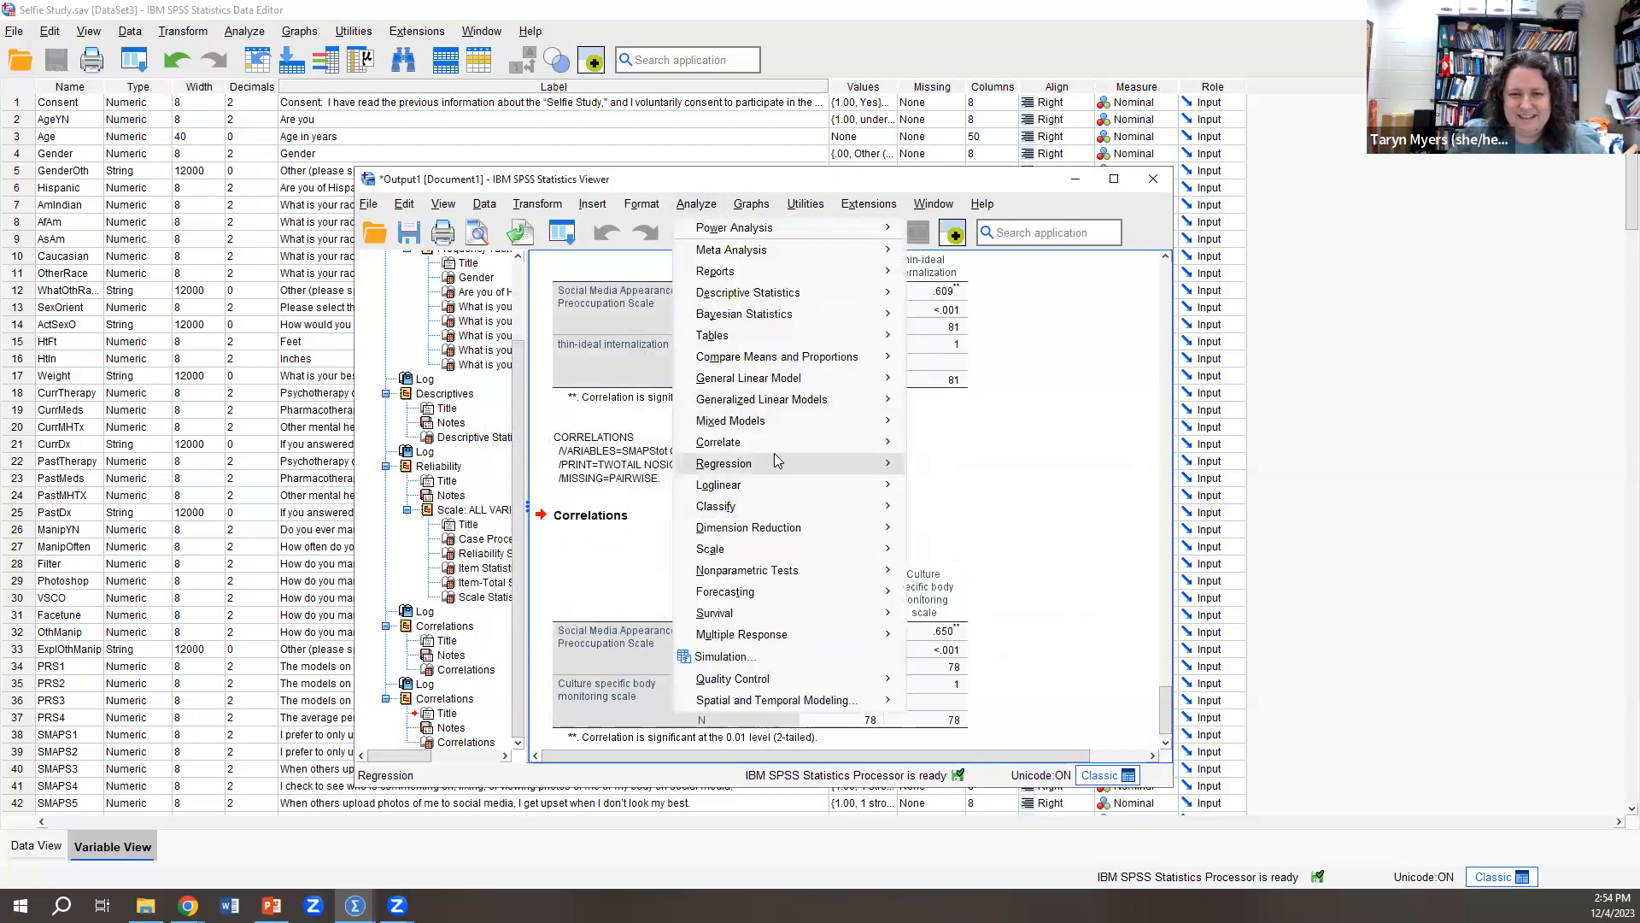
mouse_move(805, 441)
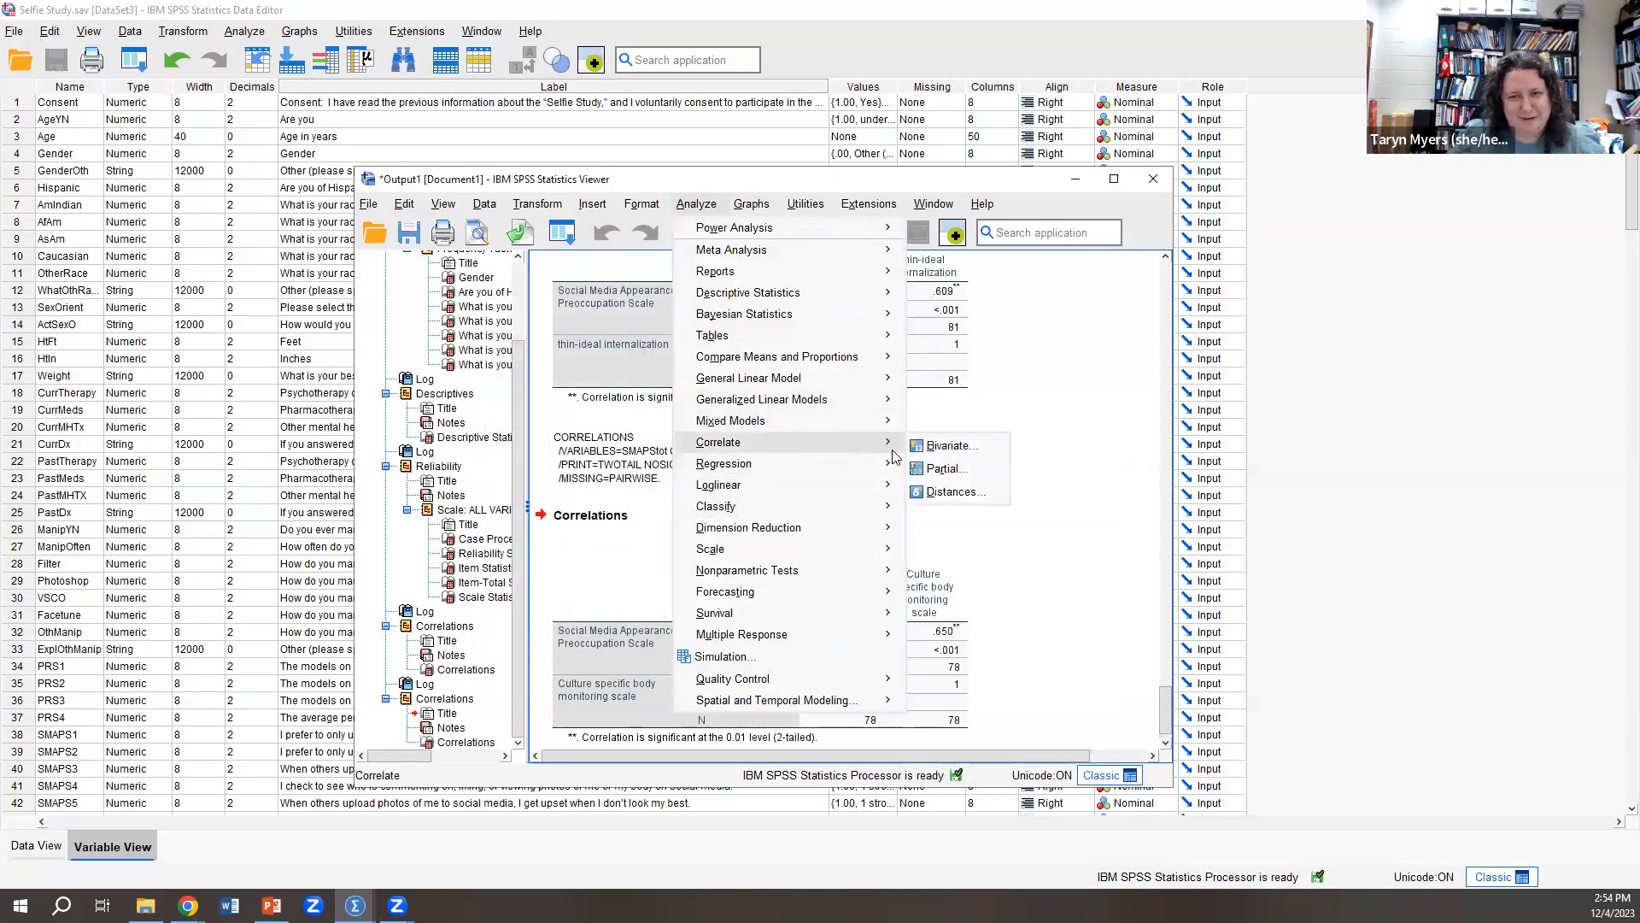
left_click(944, 446)
left_click(838, 373)
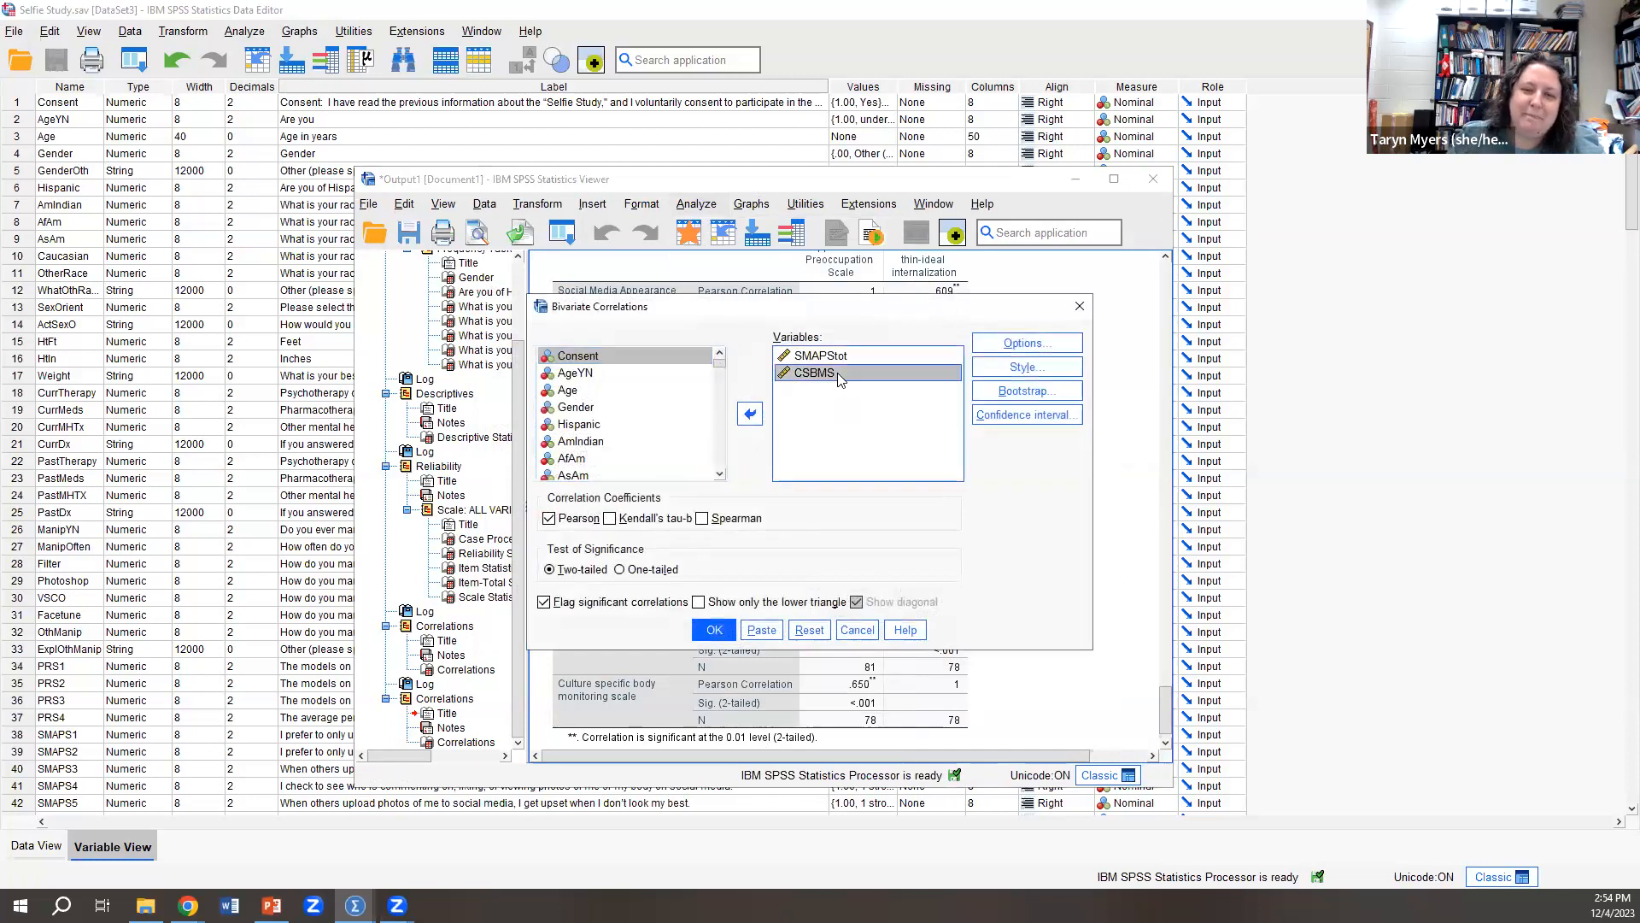
left_click(749, 414)
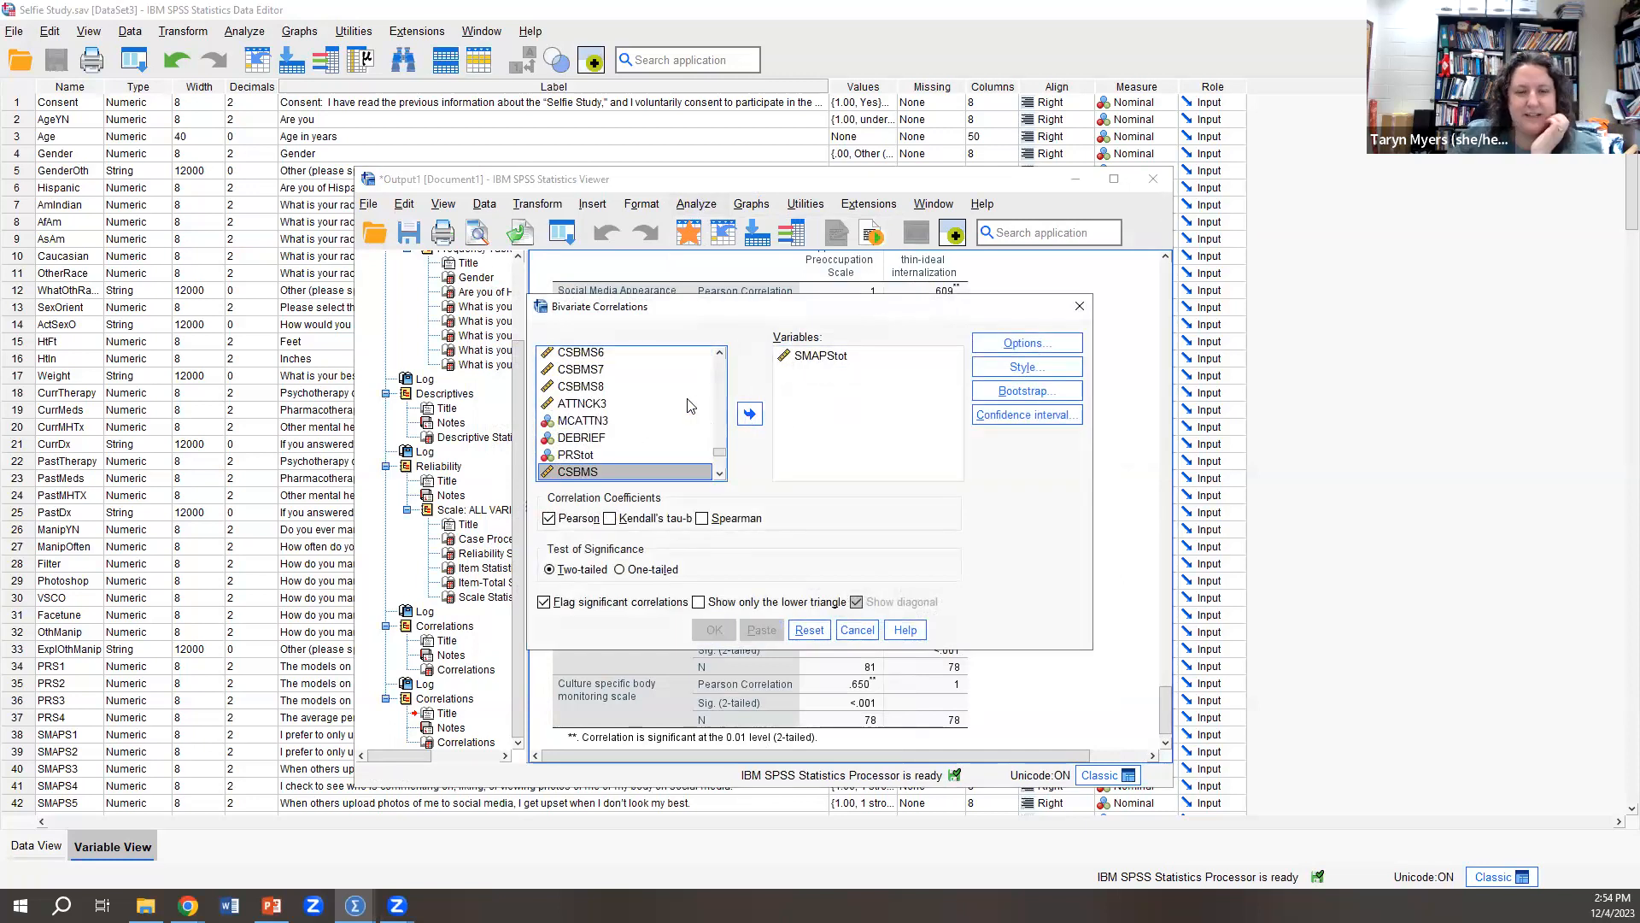
Step: Add Age to the variables, run its two-tailed Pearson correlation with SMAPStot, and select the resulting Correlations table
scroll(690, 406, "down", 1)
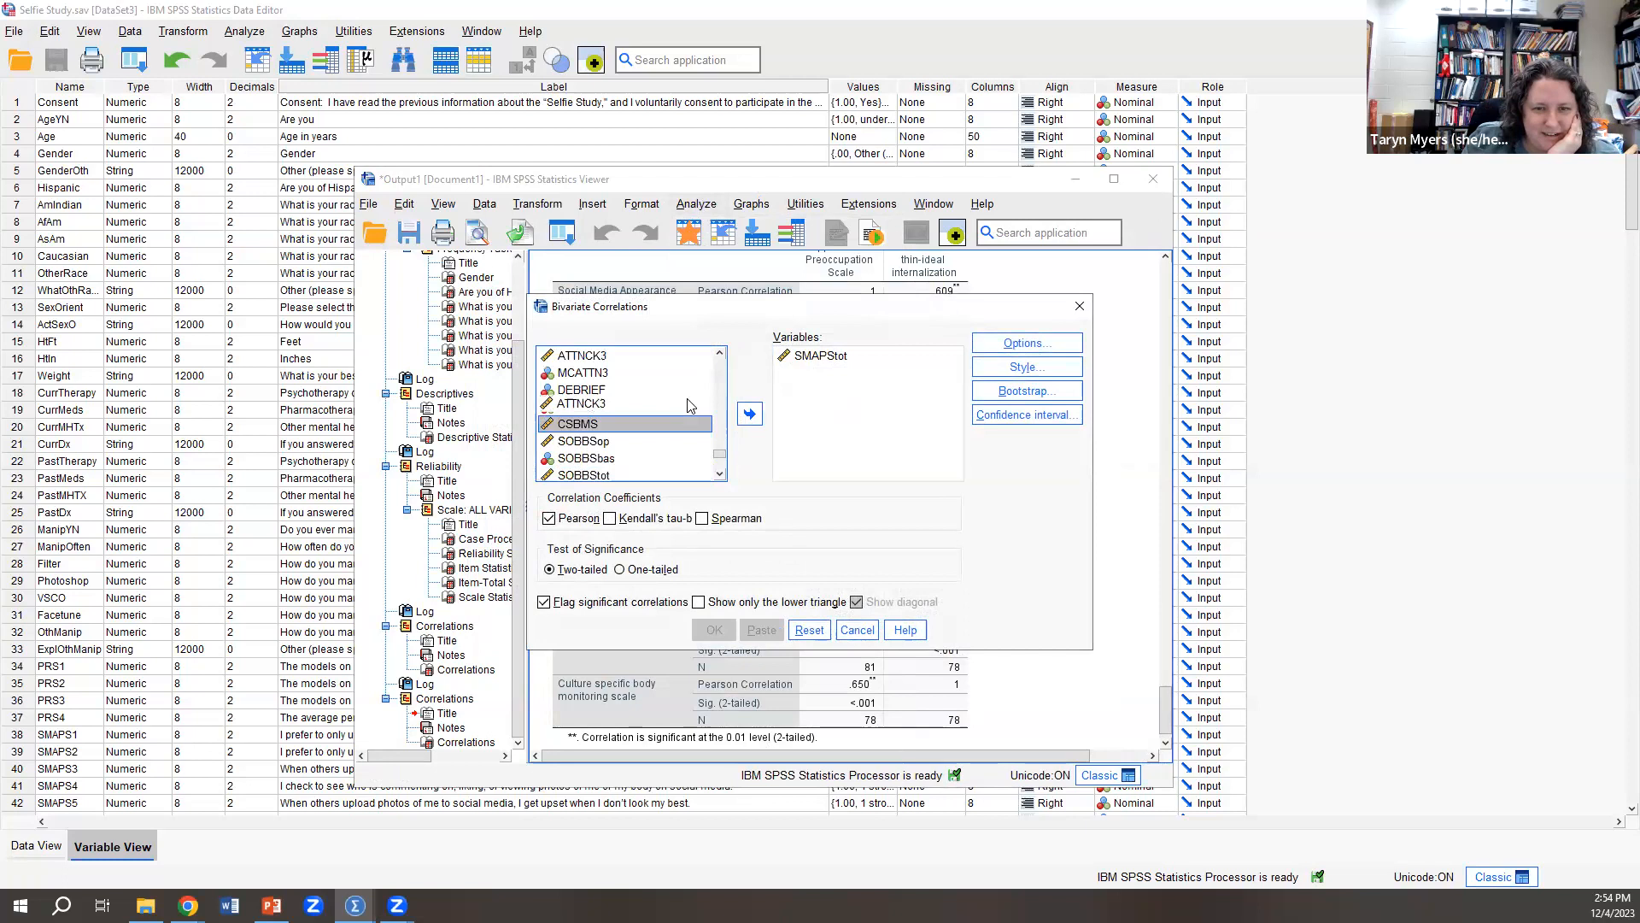
scroll(691, 406, "down", 5)
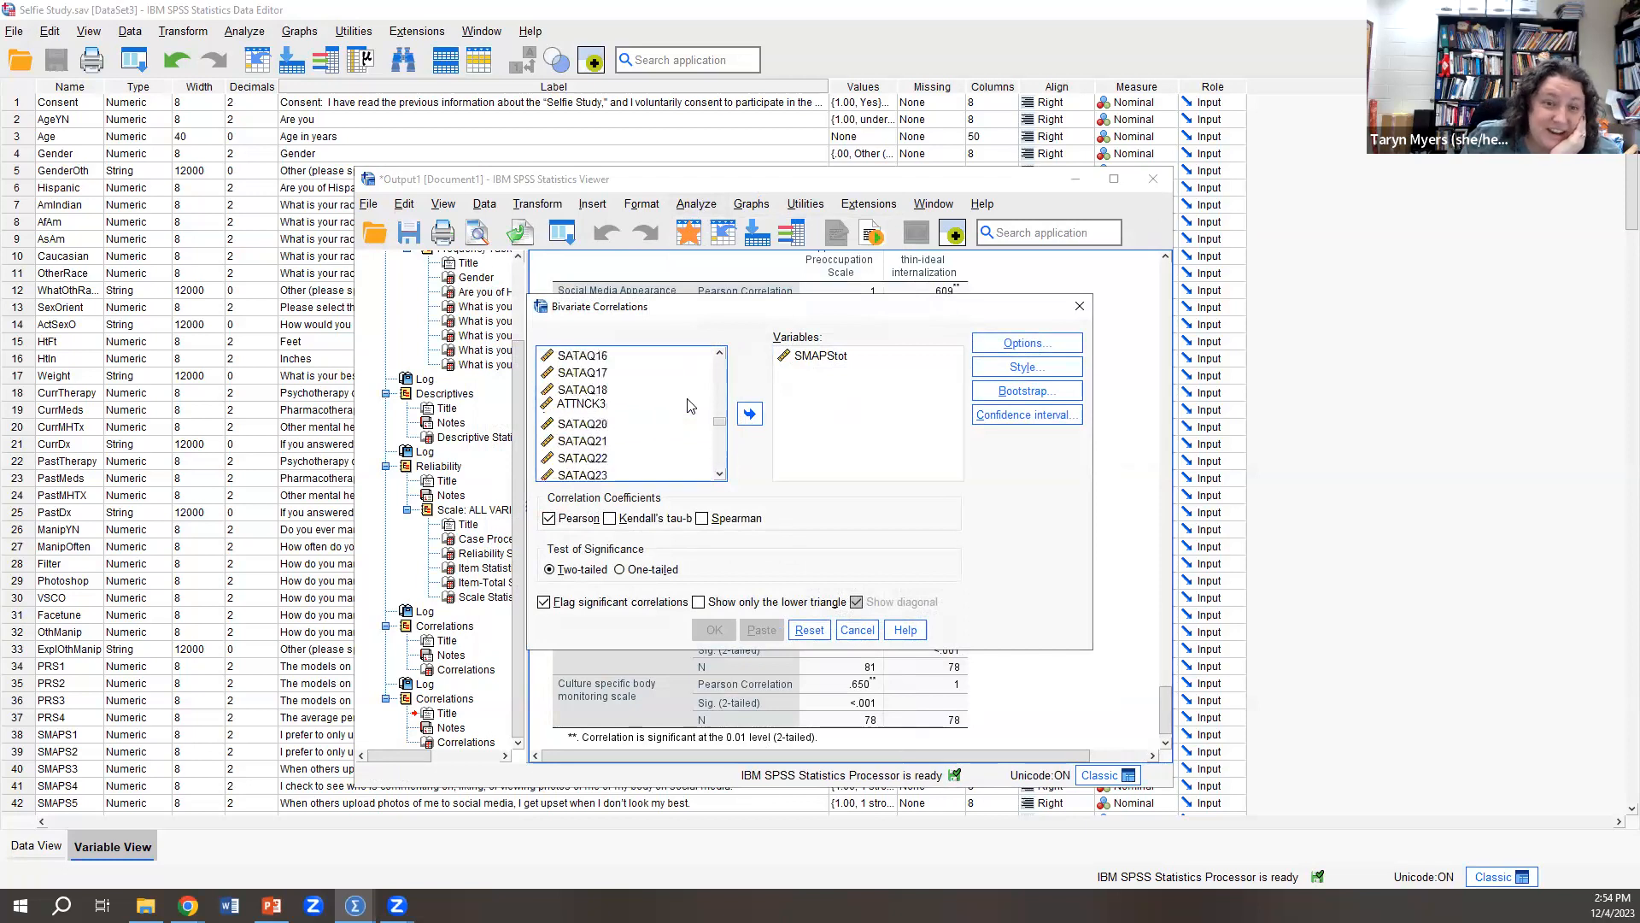
scroll(690, 406, "up", 10)
scroll(728, 387, "up", 10)
left_click(563, 391)
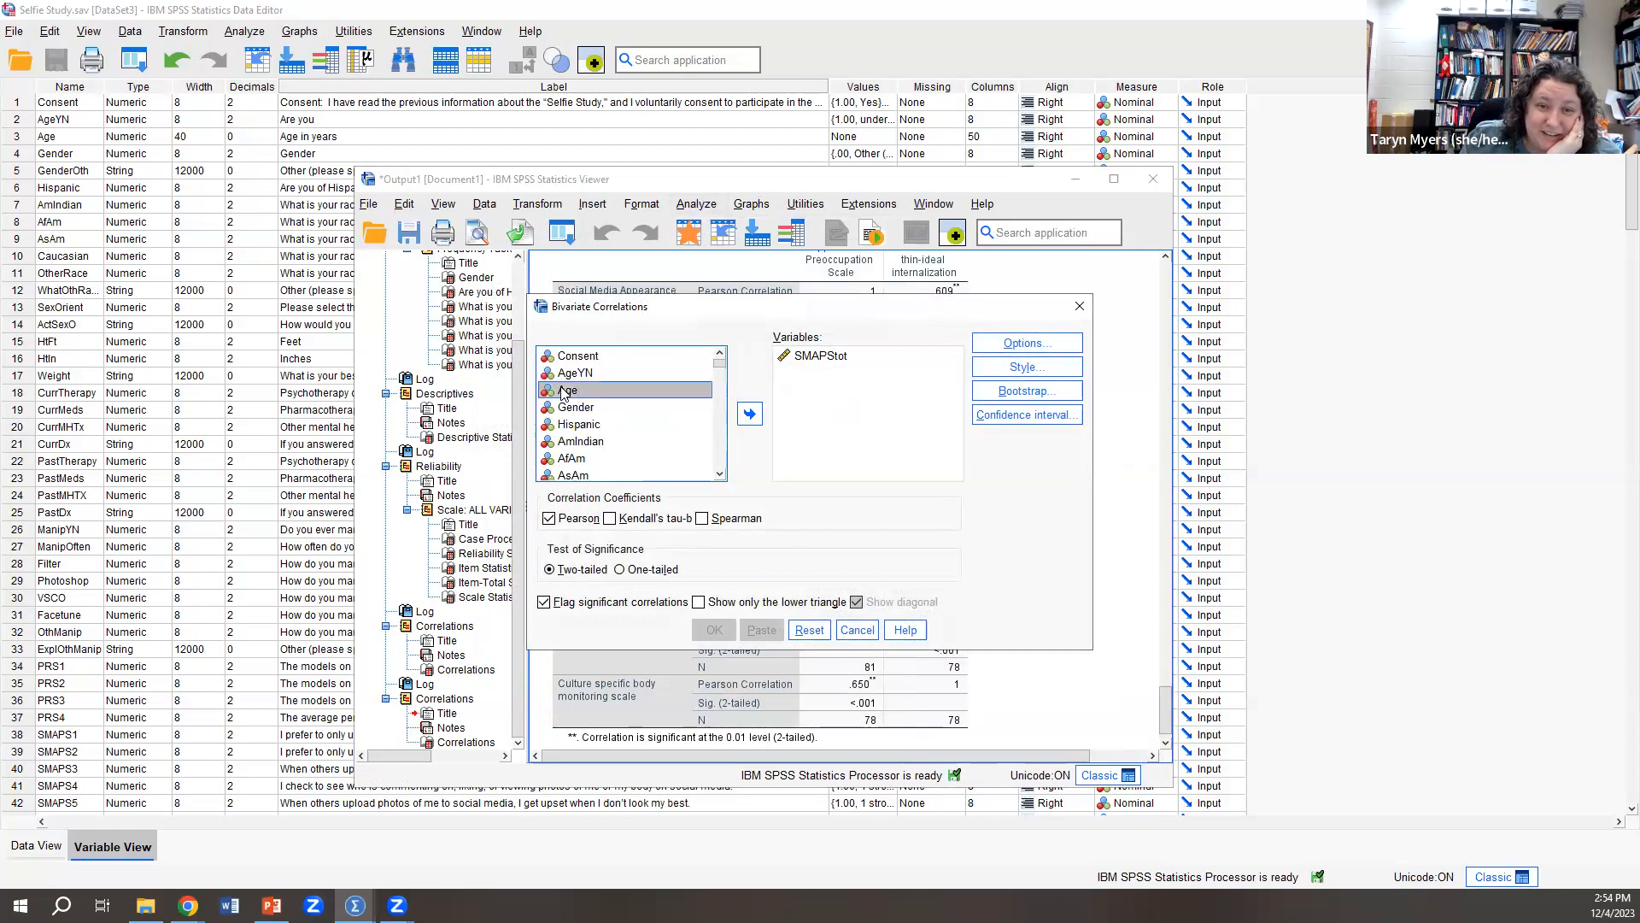
left_click(750, 413)
left_click(714, 630)
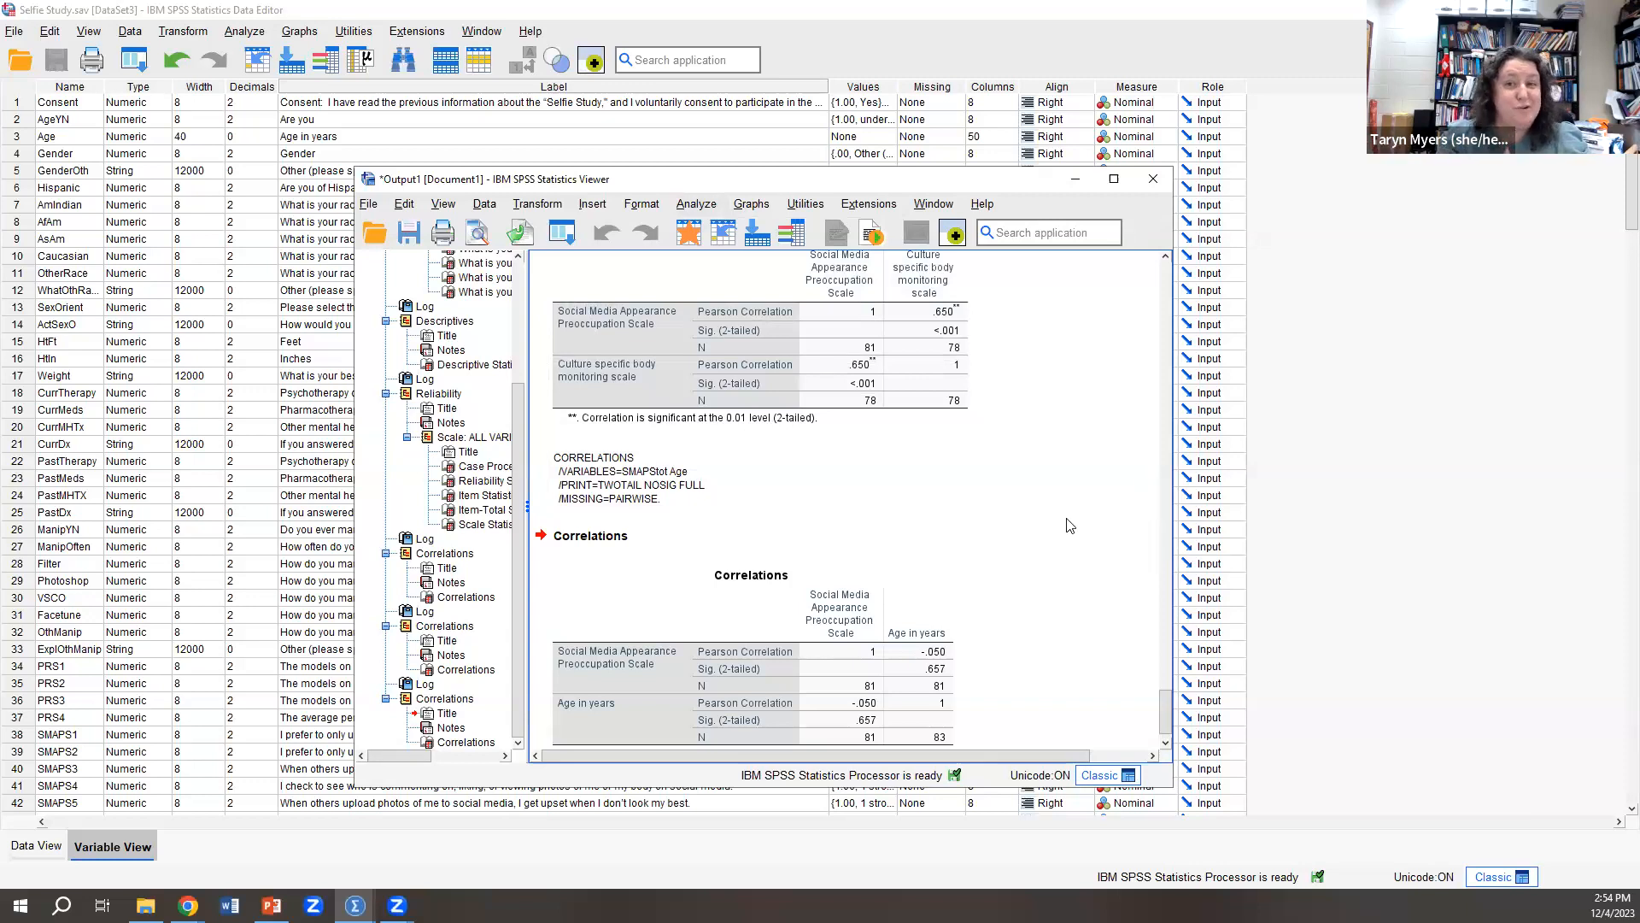
scroll(983, 530, "down", 1)
left_click(818, 665)
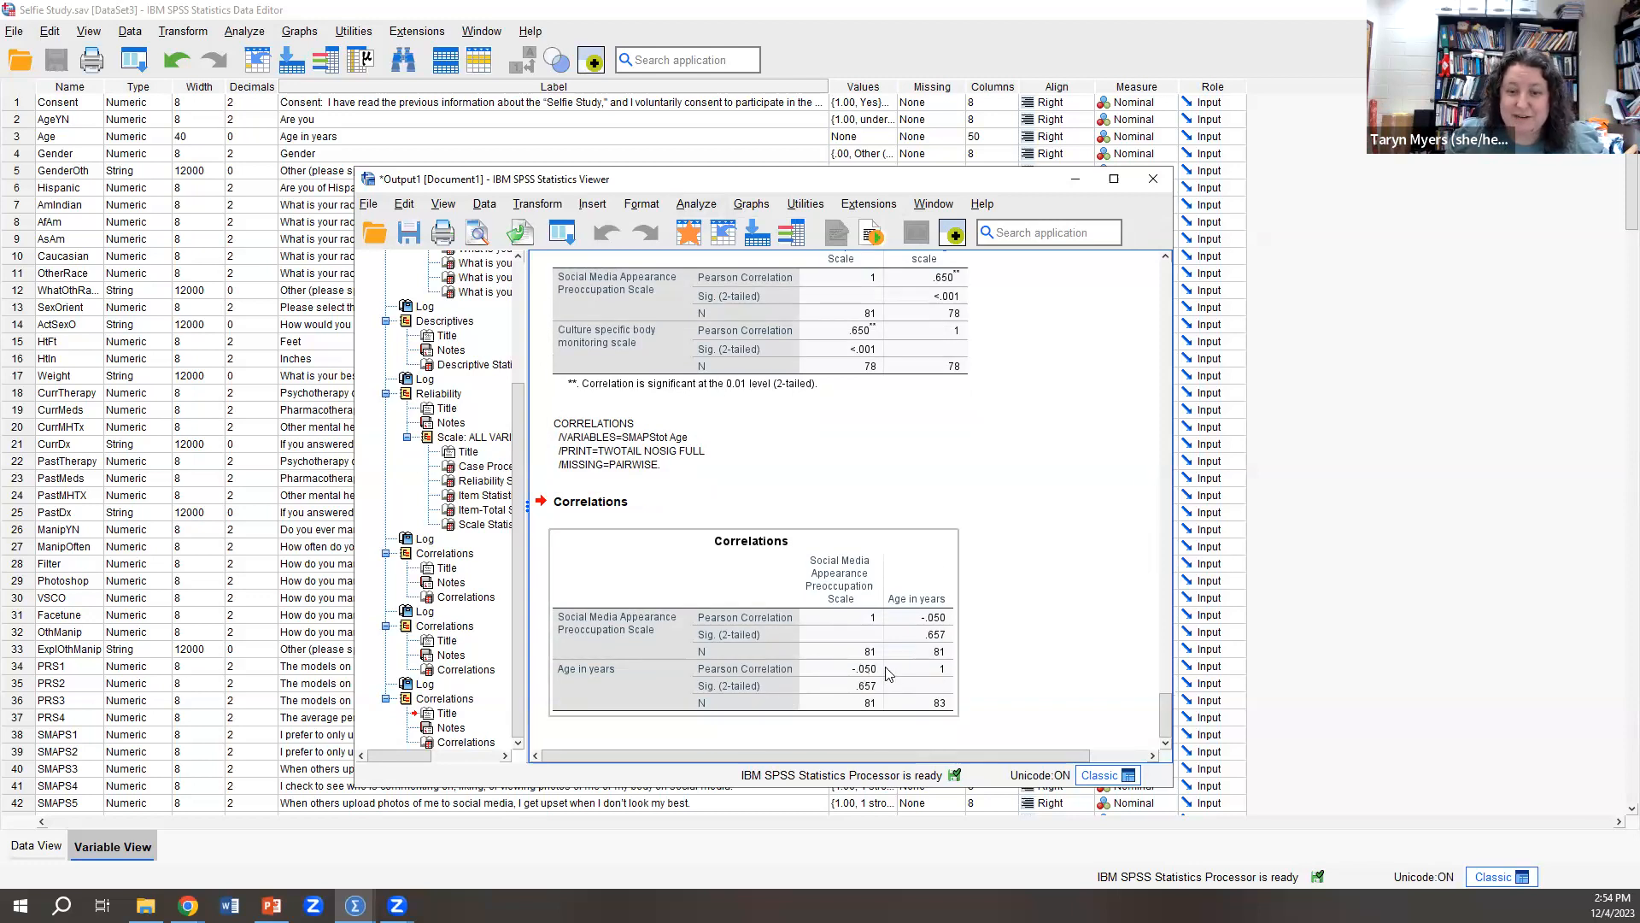